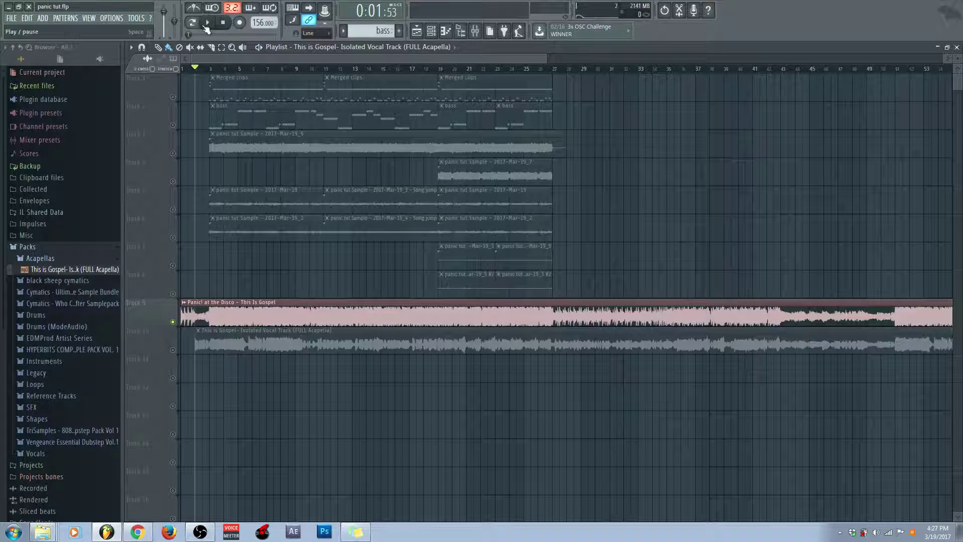
# Listen to the soloed "Panic! at the Disco - This Is Gospel" reference track, with the Master insert selected, and stop playback.
pyautogui.click(475, 31)
pyautogui.click(150, 262)
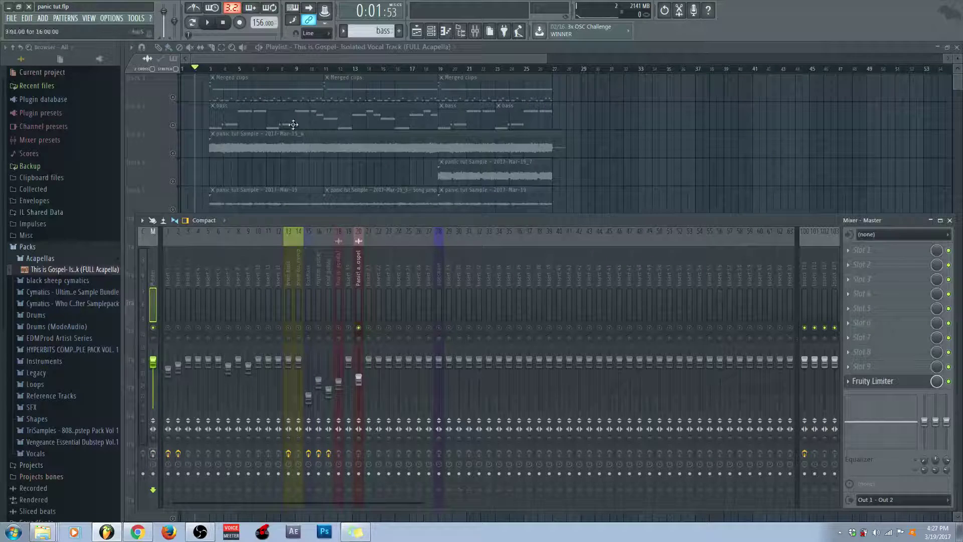
pyautogui.click(208, 23)
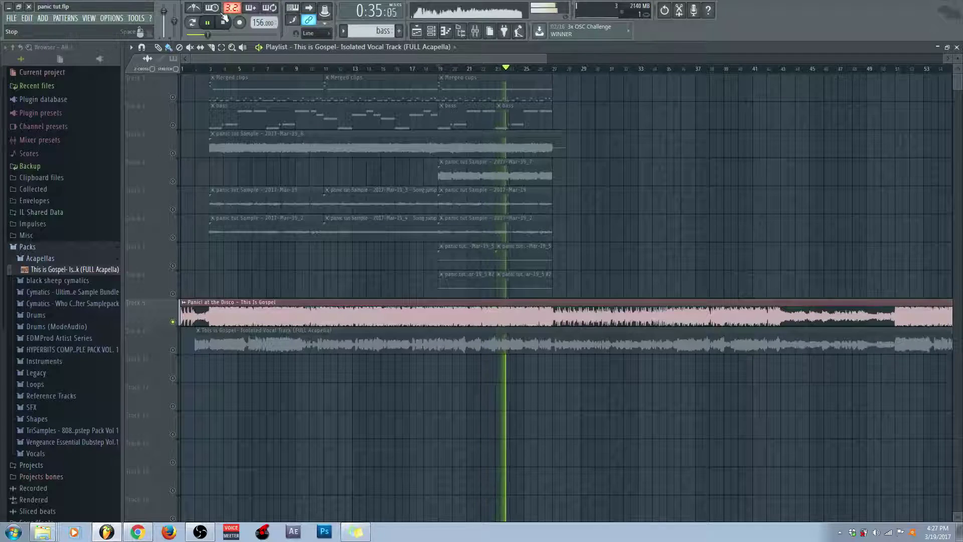
pyautogui.click(224, 24)
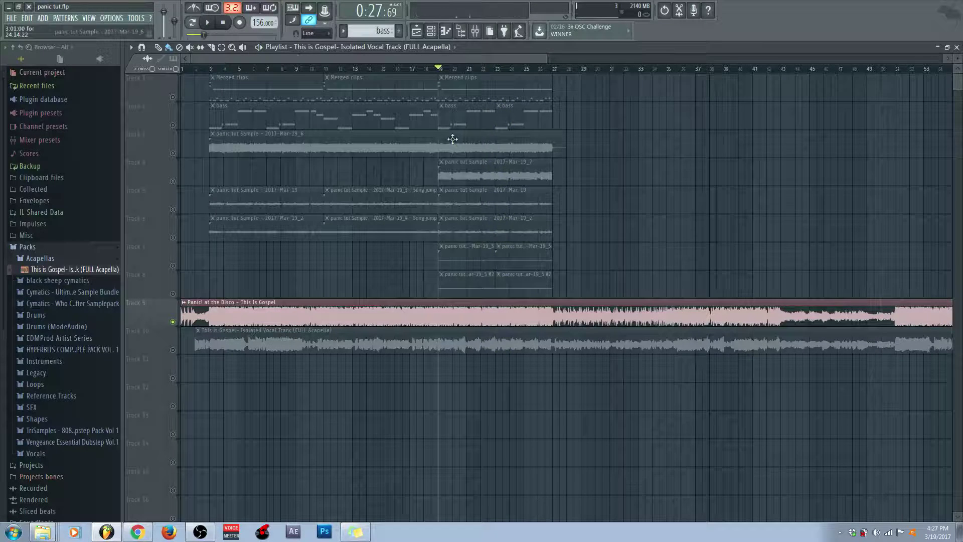
# End the mixer solo and mute the Panic! at the Disco reference insert (20), leaving the other inserts on.
pyautogui.click(476, 31)
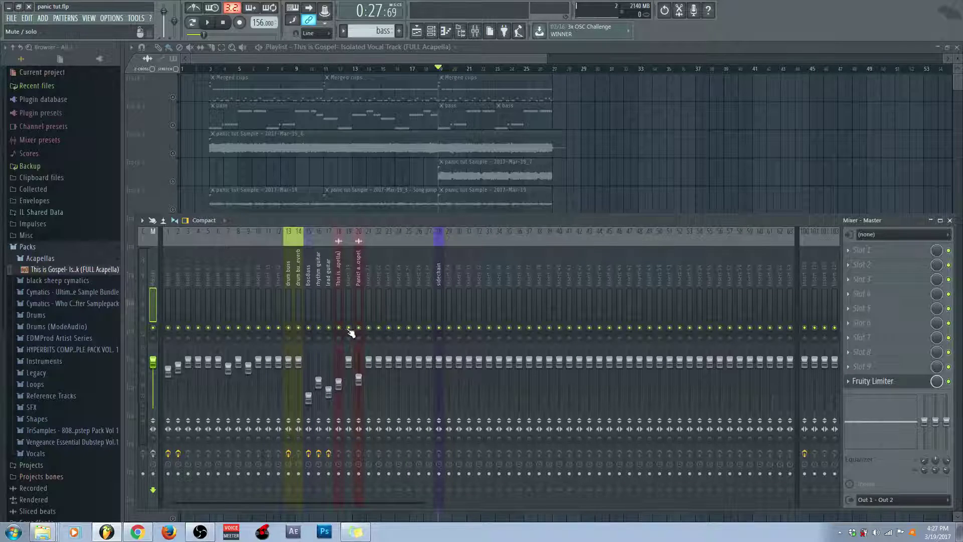
pyautogui.click(358, 328)
pyautogui.click(232, 59)
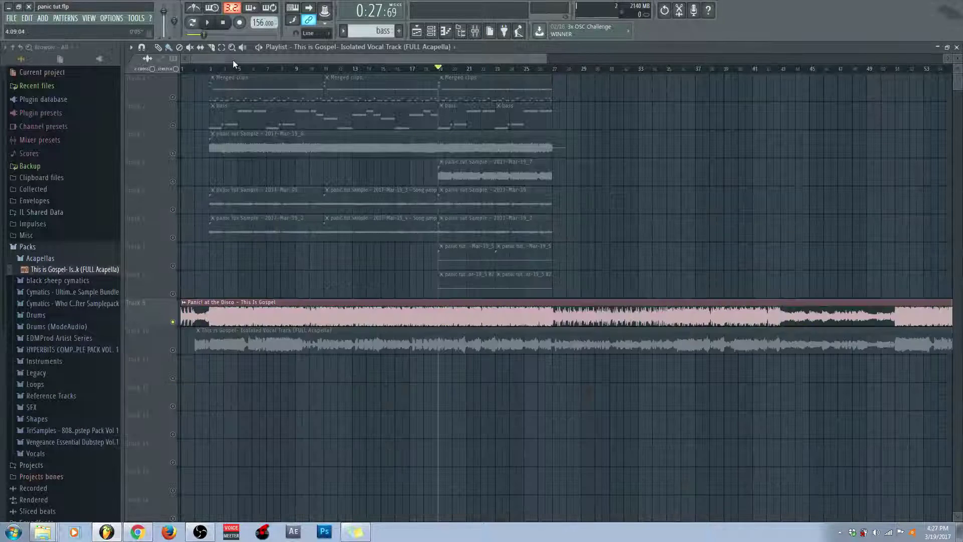
# Clear the solo in the playlist so that all tracks are enabled again.
pyautogui.rightClick(166, 217)
pyautogui.click(158, 236)
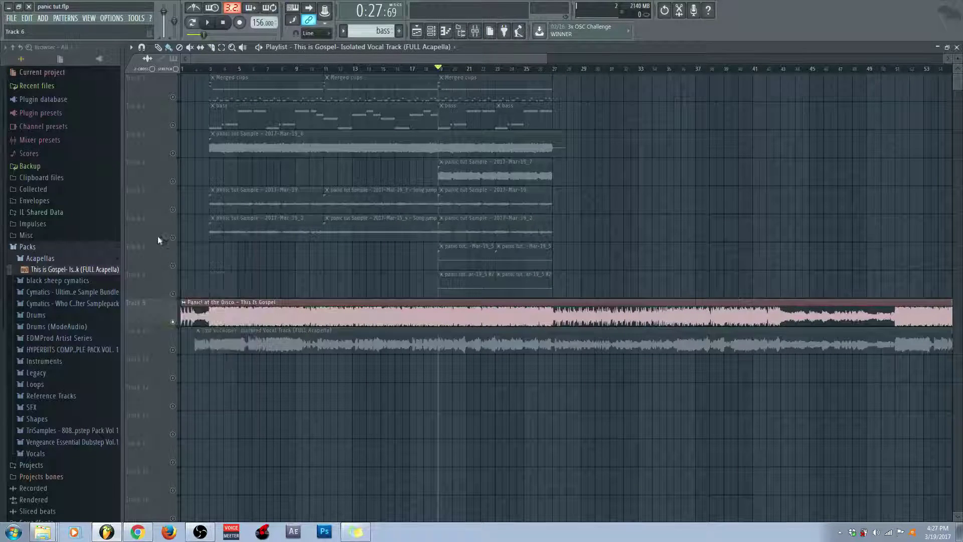
pyautogui.rightClick(174, 237)
pyautogui.rightClick(174, 237)
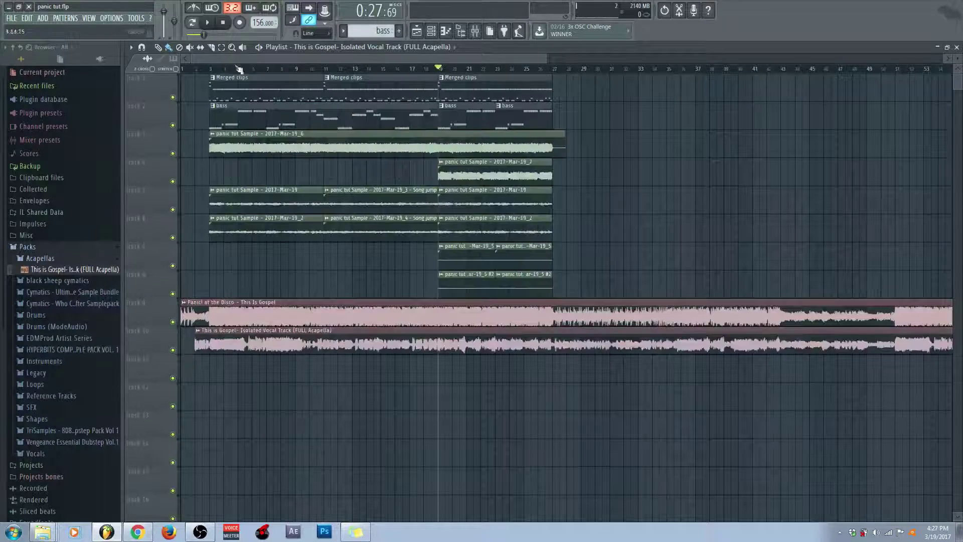
# Play the full arrangement from bar 2 to hear the current mix, and stop it.
pyautogui.click(196, 69)
pyautogui.click(207, 23)
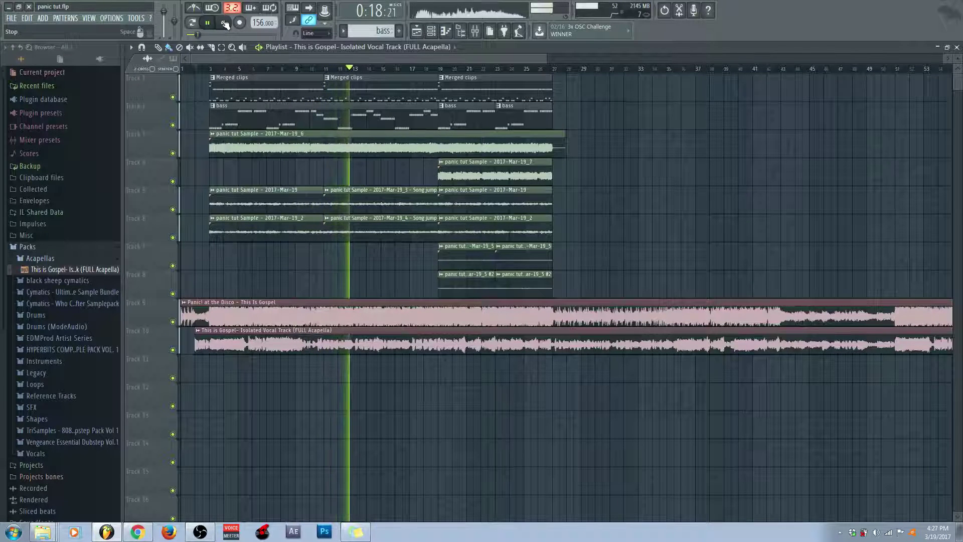
pyautogui.click(224, 23)
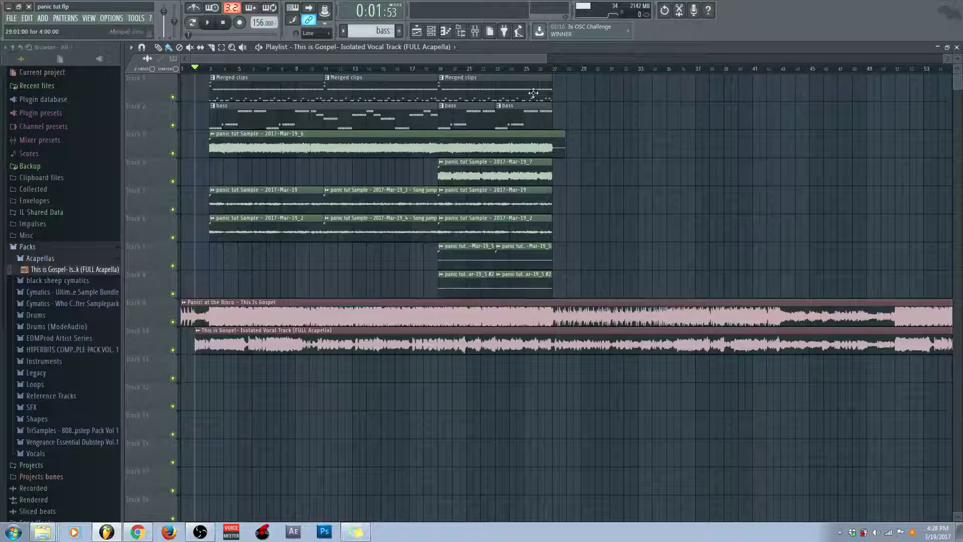
# Reset the BooBass, rhythm guitar, lead guitar and acapella mixer faders to 100% (0.0 dB).
pyautogui.click(474, 32)
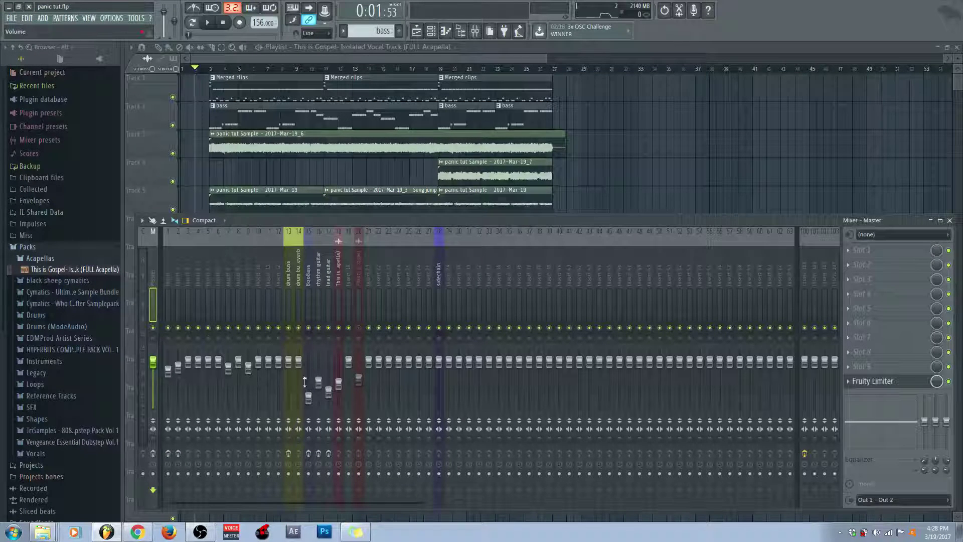
pyautogui.keyDown('alt'); pyautogui.click(310, 396); pyautogui.keyUp('alt')
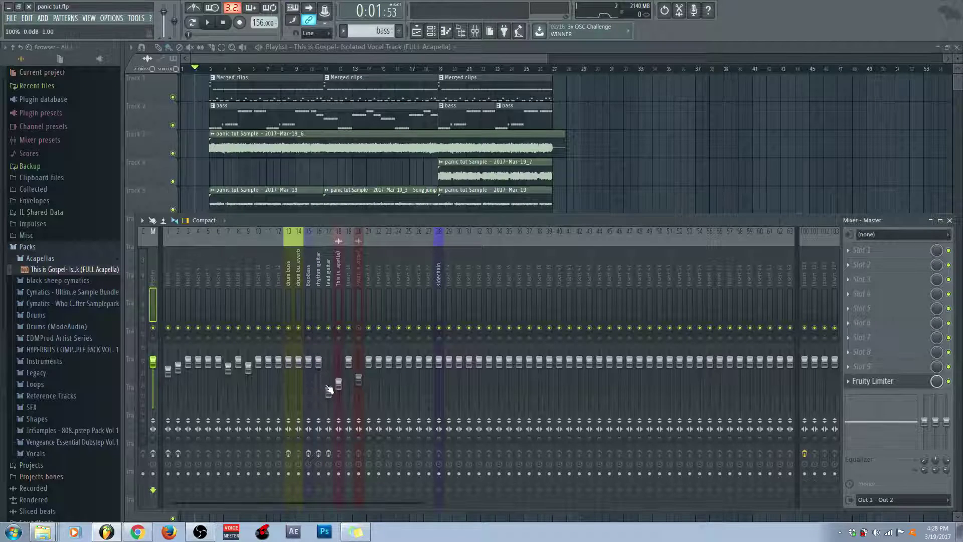
pyautogui.keyDown('alt'); pyautogui.click(329, 390); pyautogui.keyUp('alt')
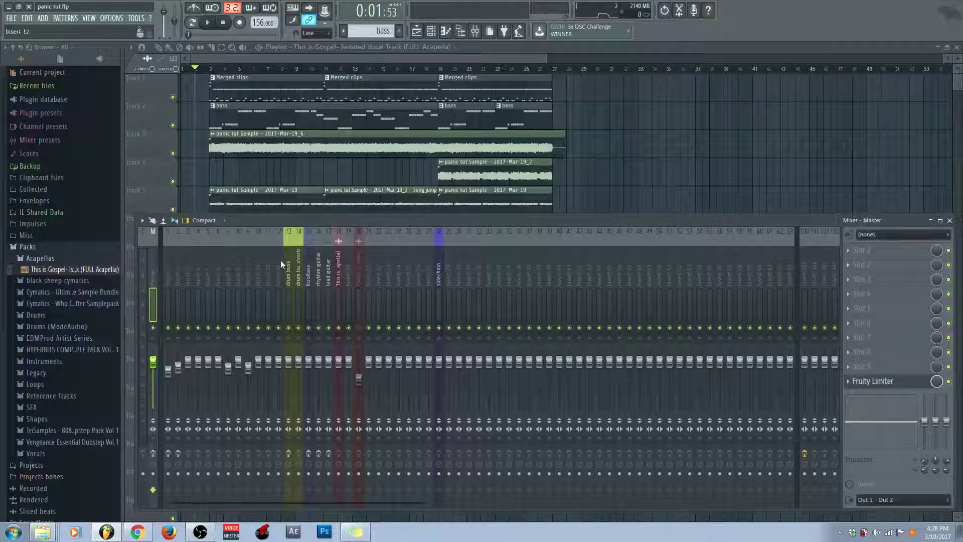
# Set the playback start to bar 3 and mute the rhythm guitar, lead guitar and acapella inserts.
pyautogui.click(209, 68)
pyautogui.press('F9')
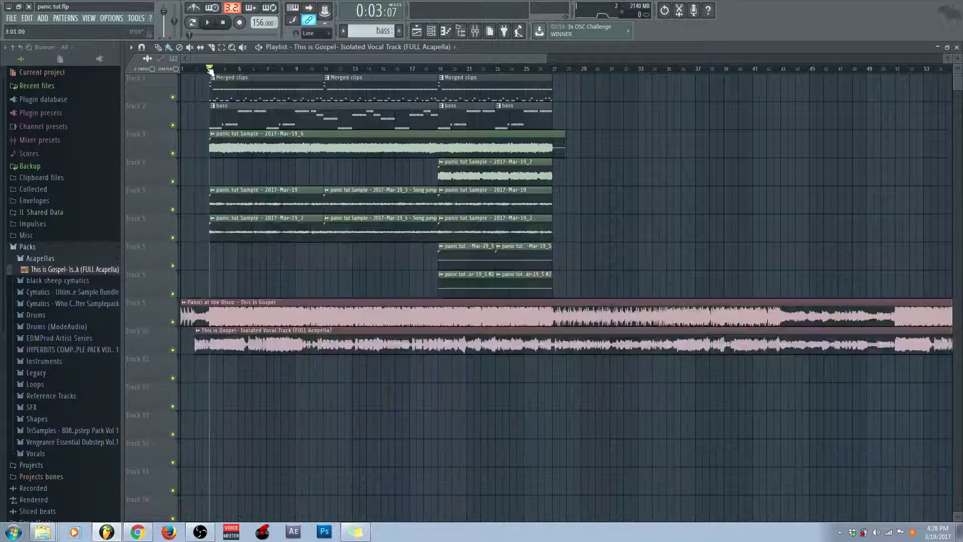
pyautogui.click(472, 36)
pyautogui.click(330, 328)
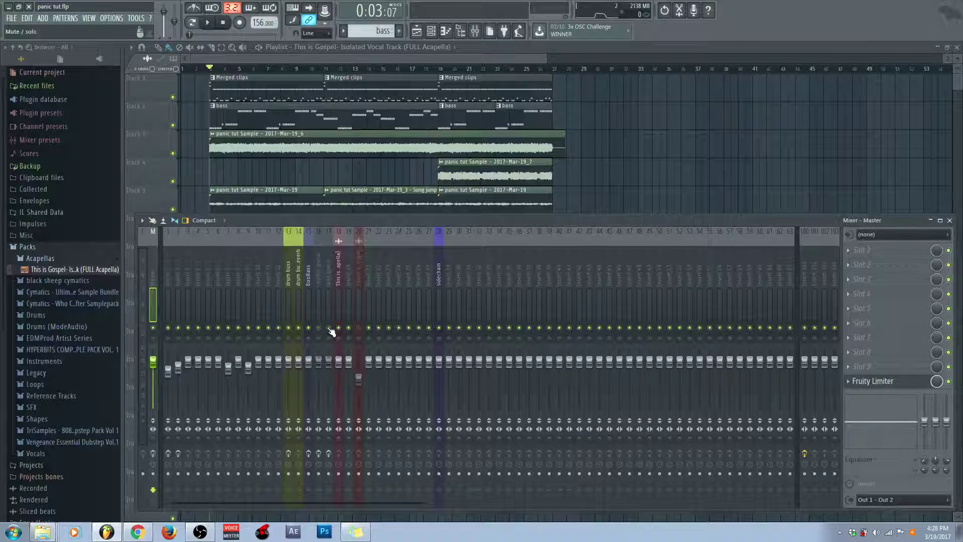
pyautogui.click(342, 328)
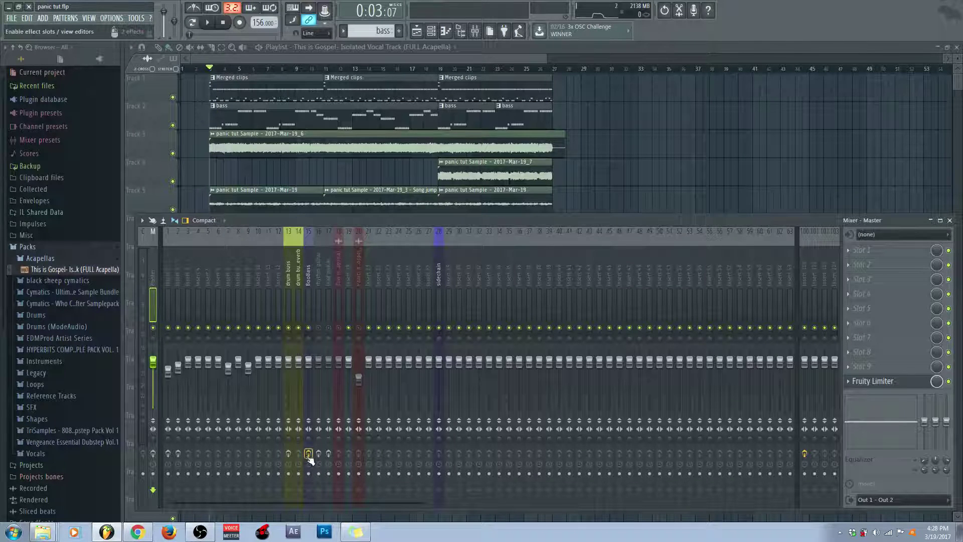
# Audition the BooBass with the drums from bar 3 and pull the BooBass fader down to near its lowest level.
pyautogui.click(312, 284)
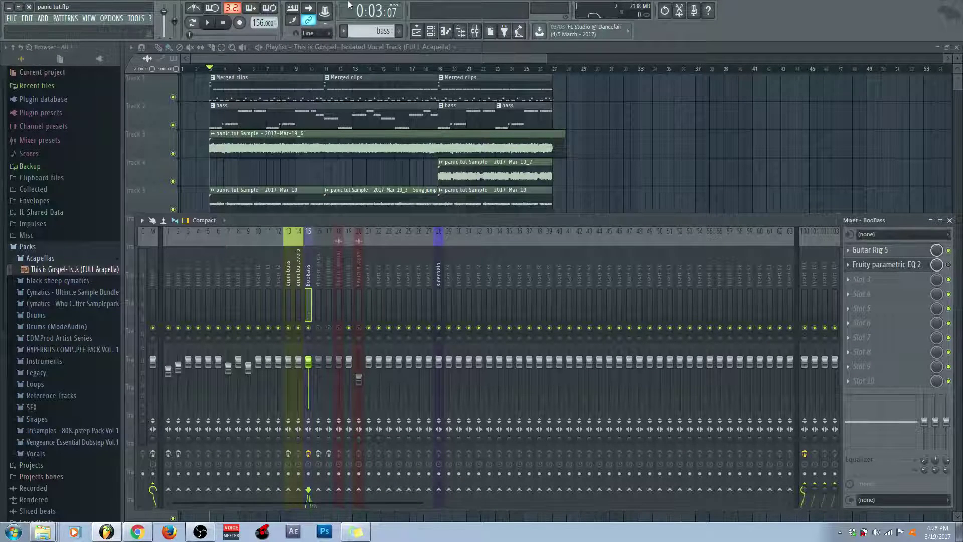
pyautogui.click(208, 23)
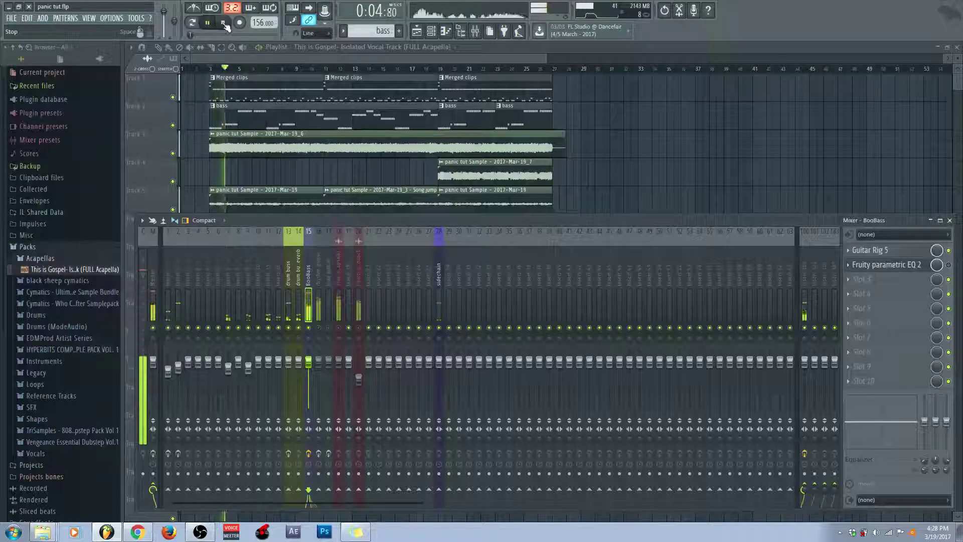
pyautogui.click(224, 23)
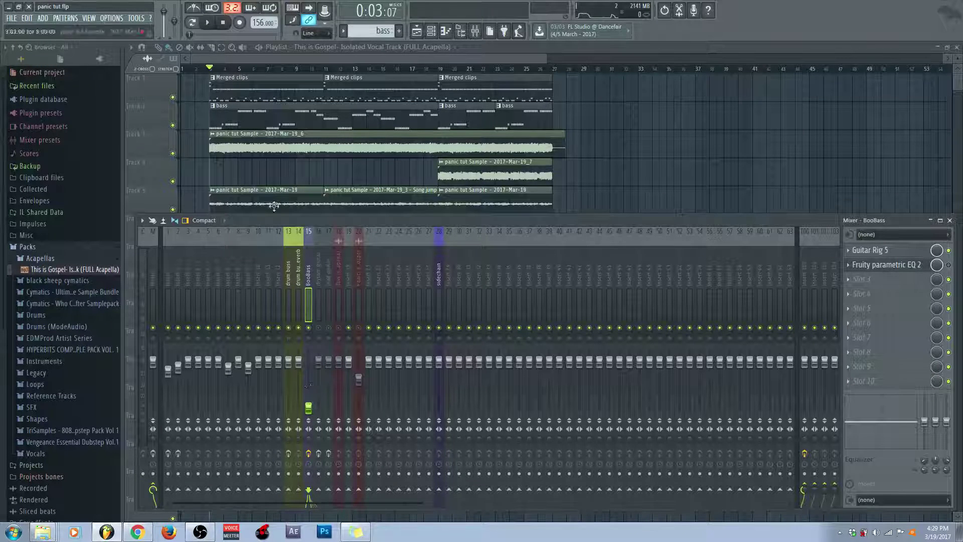
# Play the song from bar 3 and raise the BooBass fader to balance it with the drums.
pyautogui.click(153, 281)
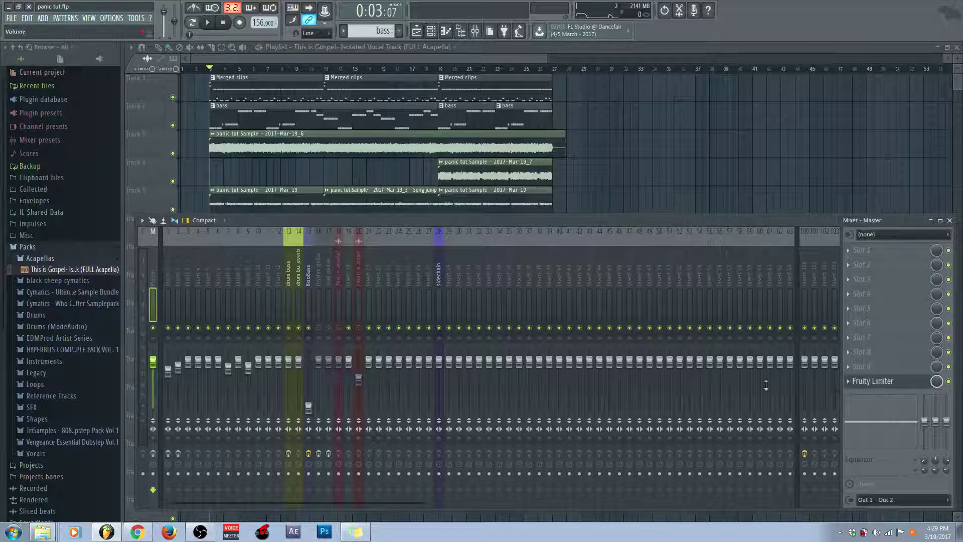
pyautogui.click(320, 274)
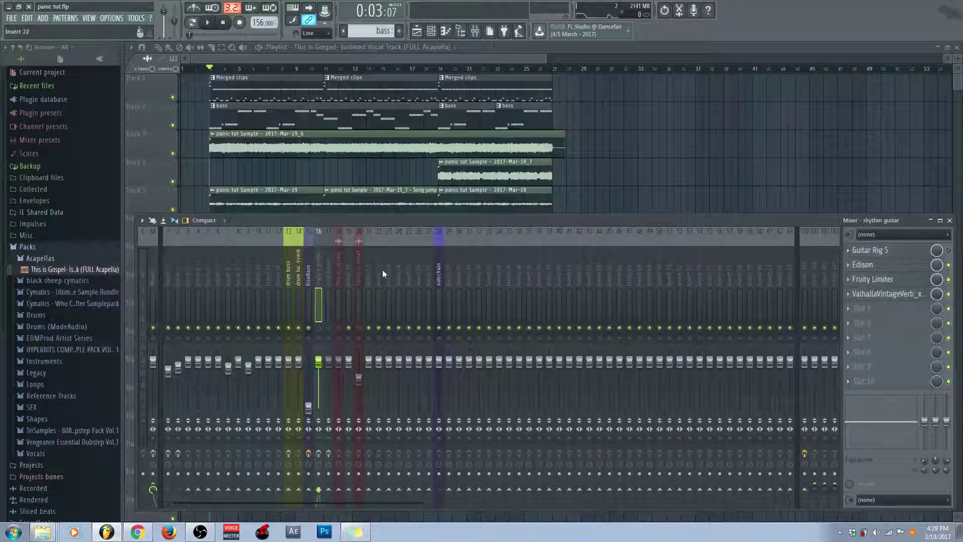
pyautogui.click(309, 278)
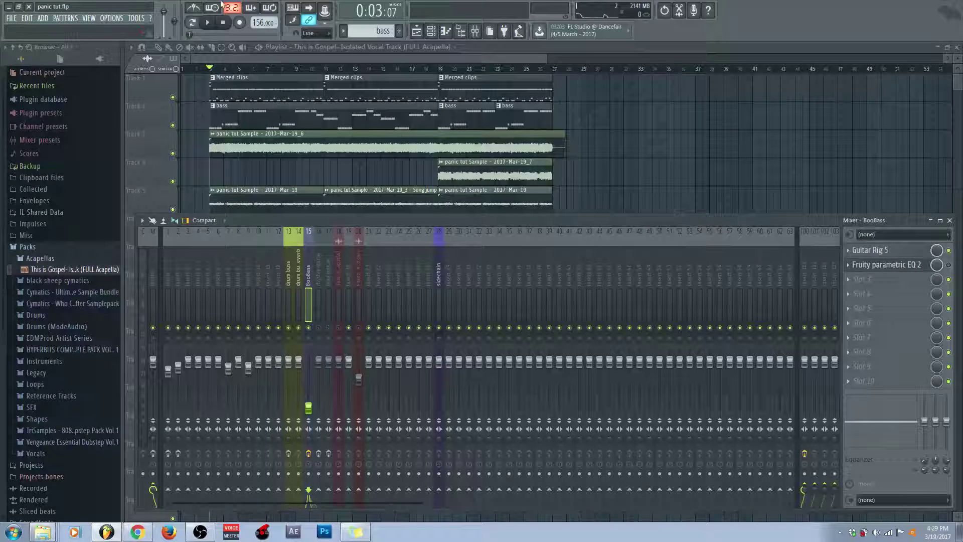
pyautogui.click(210, 24)
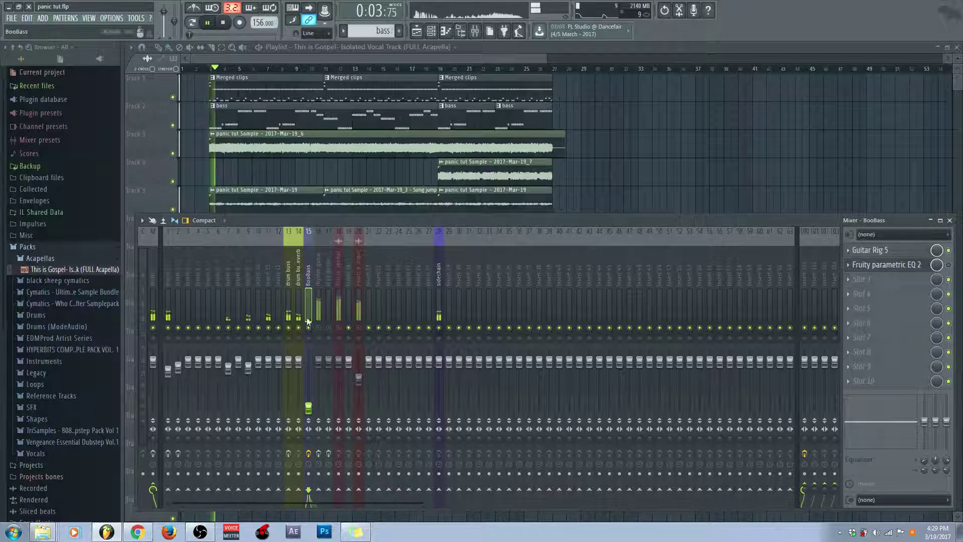
pyautogui.moveTo(309, 412); pyautogui.dragTo(309, 394)
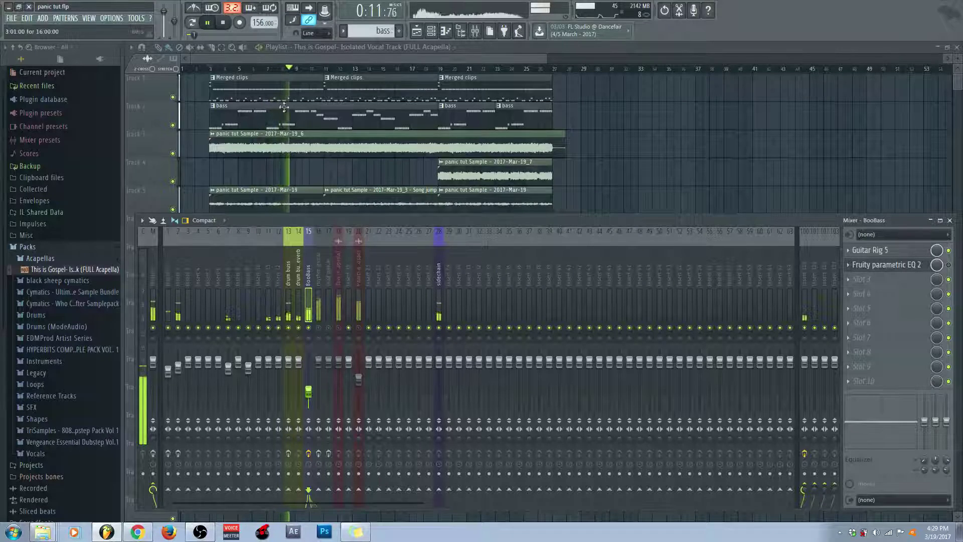
pyautogui.click(222, 23)
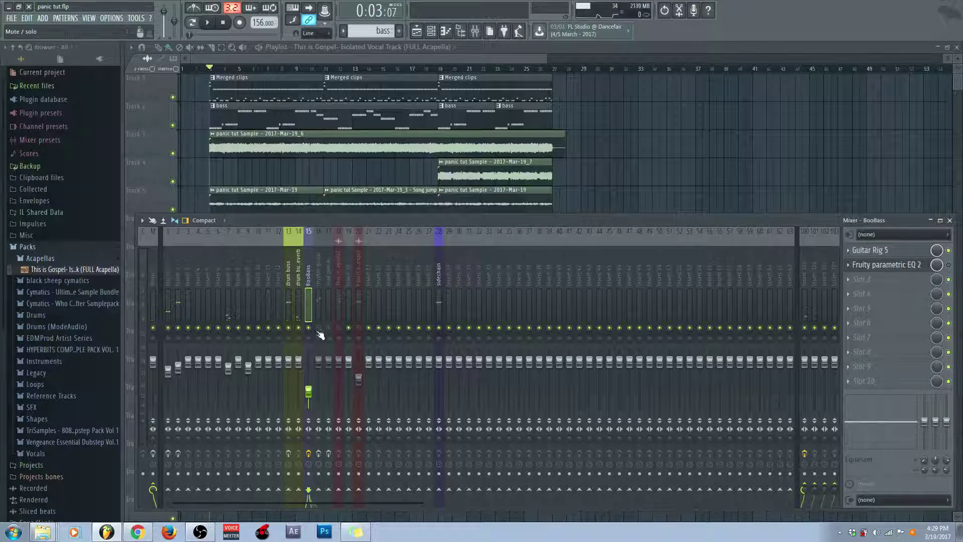
# Unmute the rhythm guitar insert and lower its fader during playback to balance it with the bass and drums.
pyautogui.click(319, 329)
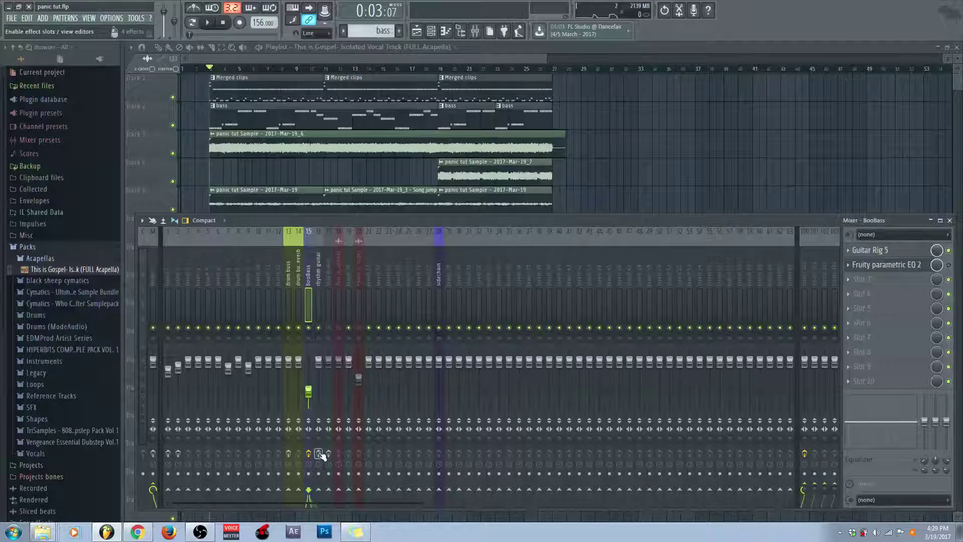
pyautogui.click(208, 23)
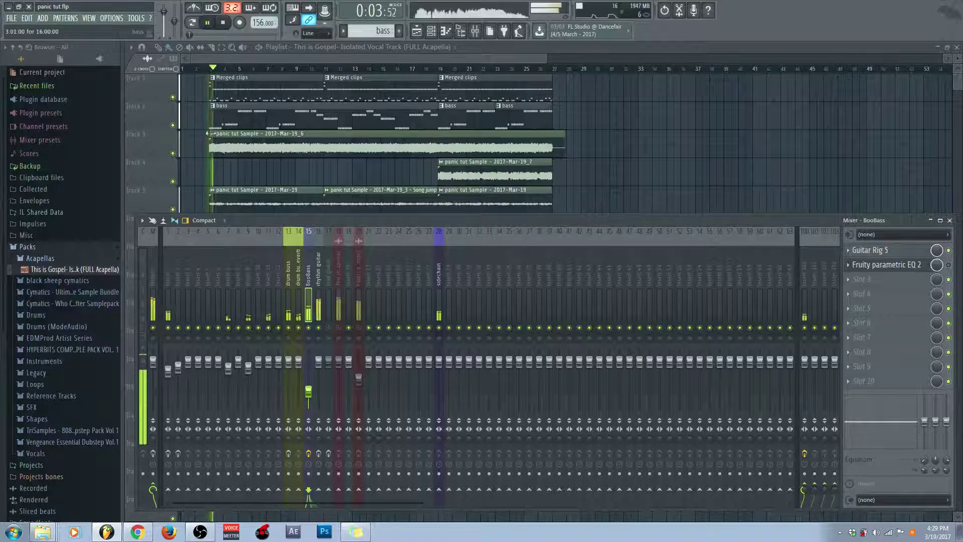
pyautogui.click(318, 363)
pyautogui.moveTo(318, 362); pyautogui.dragTo(318, 386)
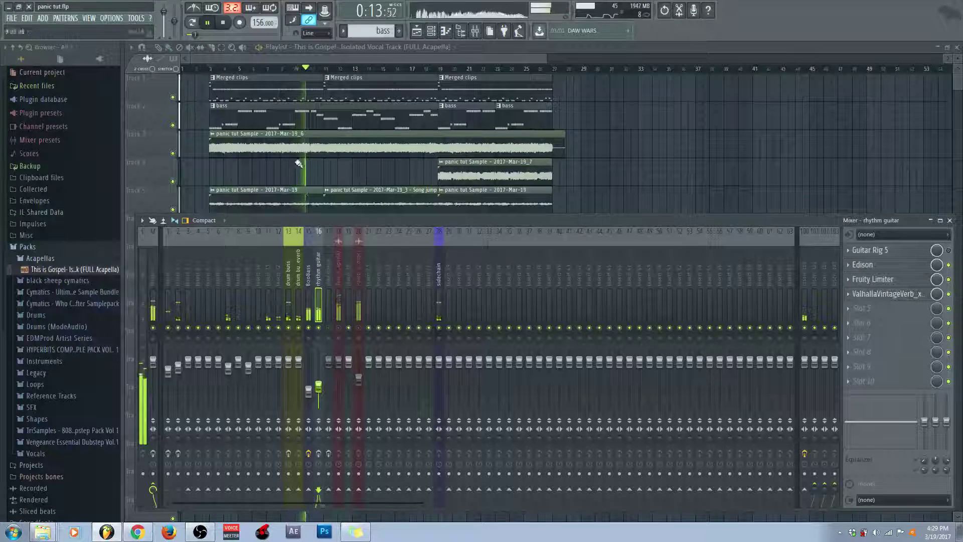
pyautogui.press('space')
# Set the playback start to bar 19, unmute the lead guitar insert and pull its fader down.
pyautogui.click(440, 69)
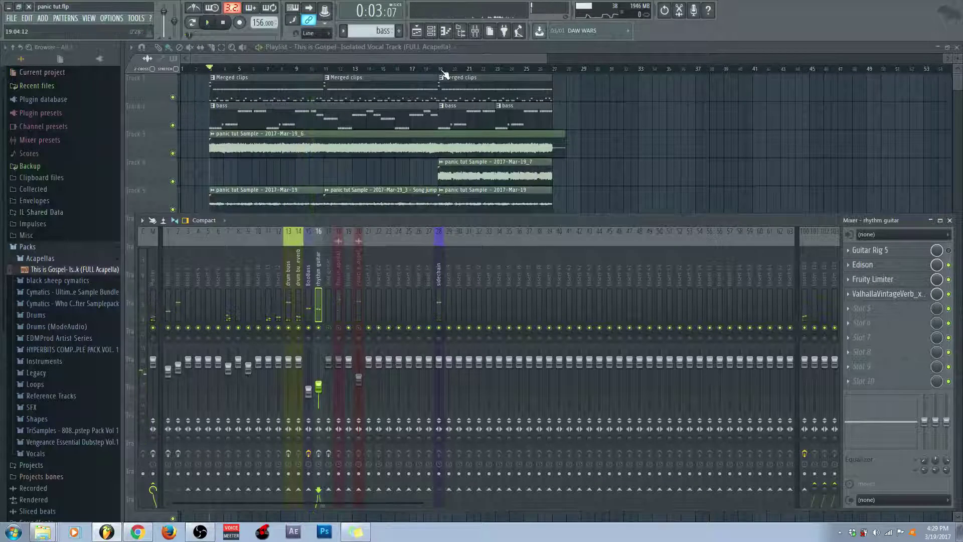
pyautogui.click(475, 30)
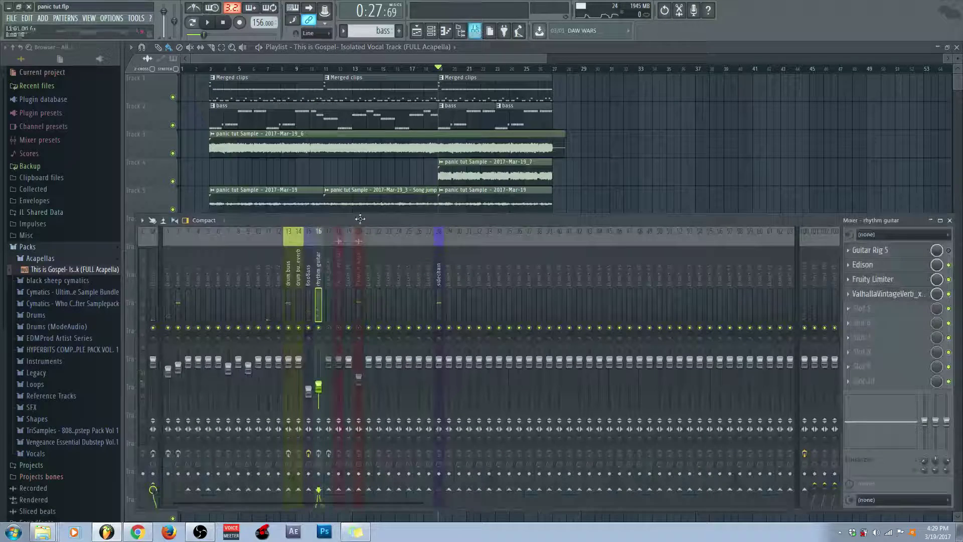
pyautogui.moveTo(328, 360); pyautogui.dragTo(329, 366)
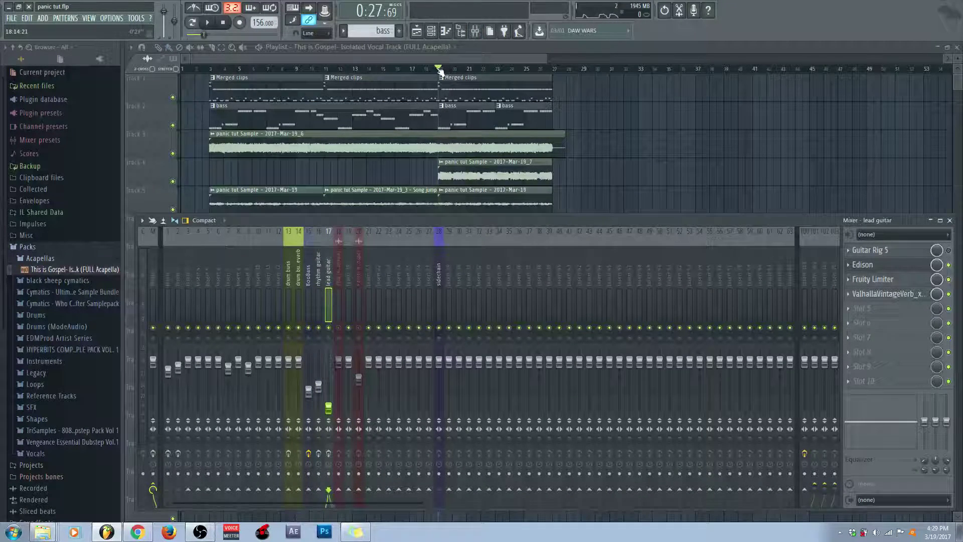
# Select bars 19 to 27 as the playback range and raise the lead guitar fader to fit the mix during playback.
pyautogui.moveTo(439, 70); pyautogui.dragTo(523, 74)
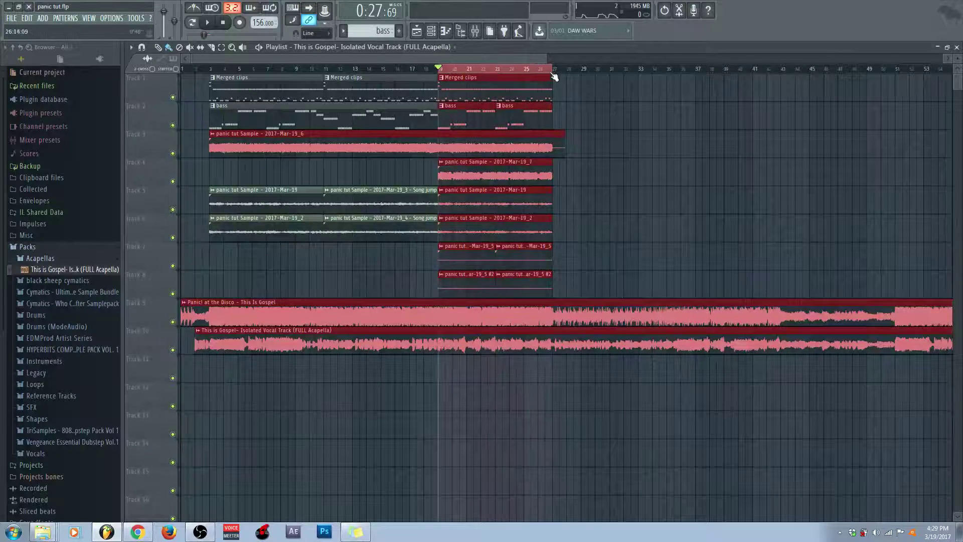
pyautogui.press('space')
pyautogui.press('space')
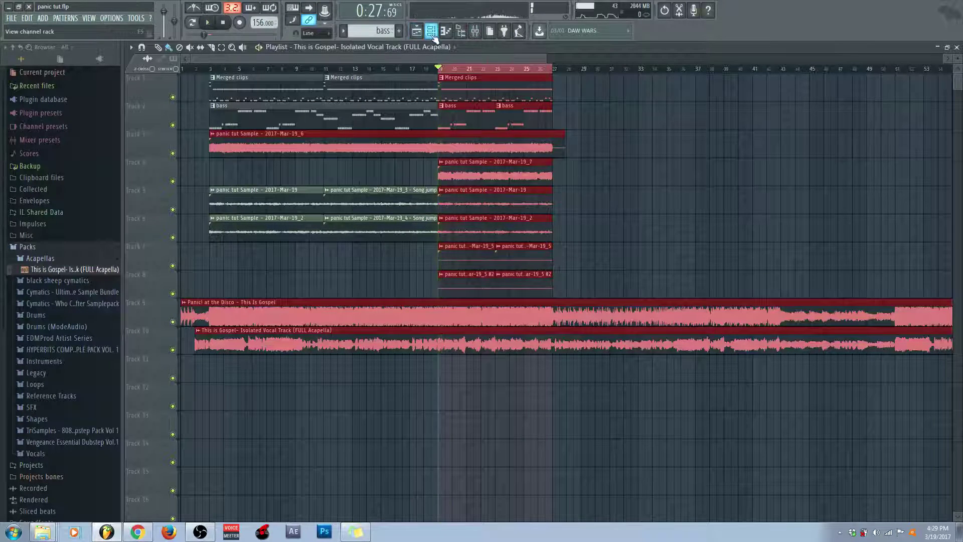
pyautogui.click(473, 36)
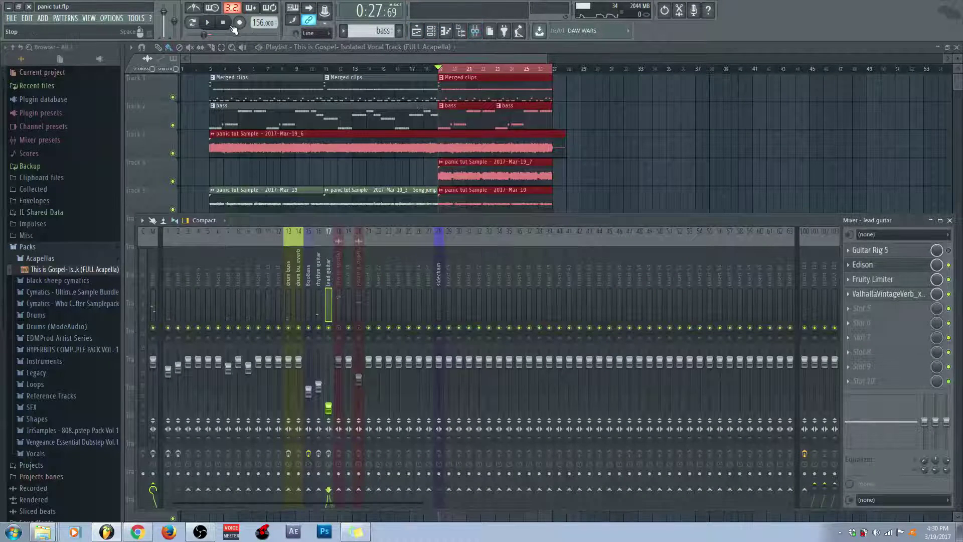
pyautogui.click(208, 23)
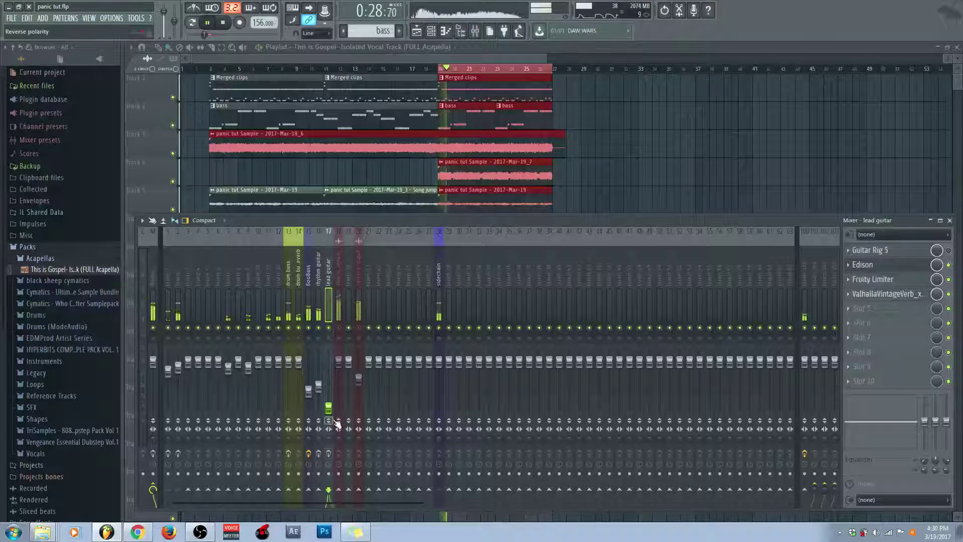
pyautogui.moveTo(328, 406); pyautogui.dragTo(328, 393)
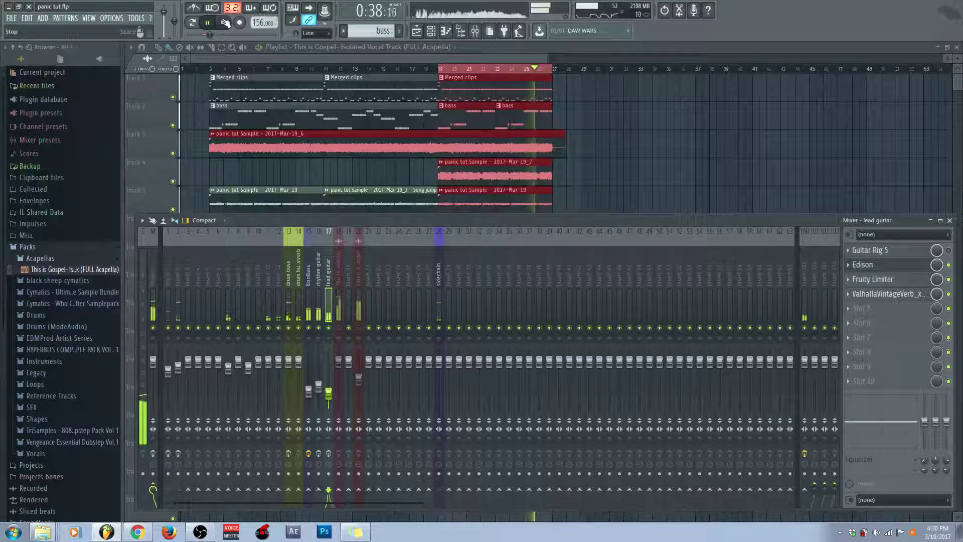
# Replay bars 19 to 27 and adjust the vocal insert's fader during playback until it sits in the mix.
pyautogui.press('space')
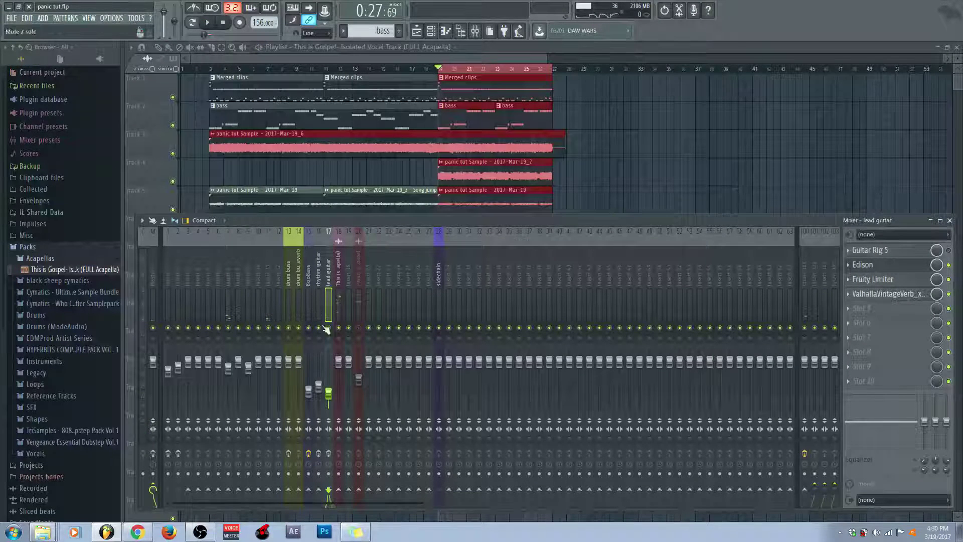
pyautogui.click(209, 22)
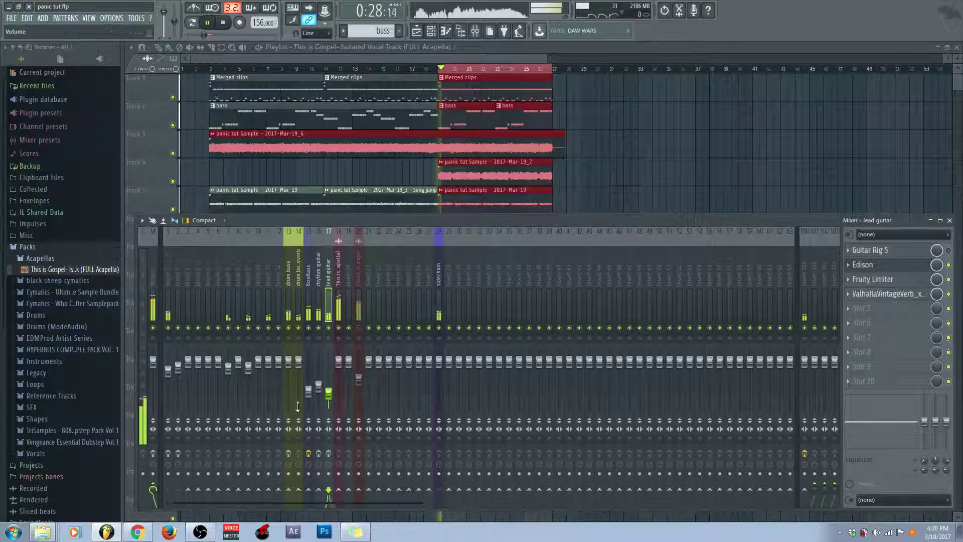
pyautogui.click(338, 301)
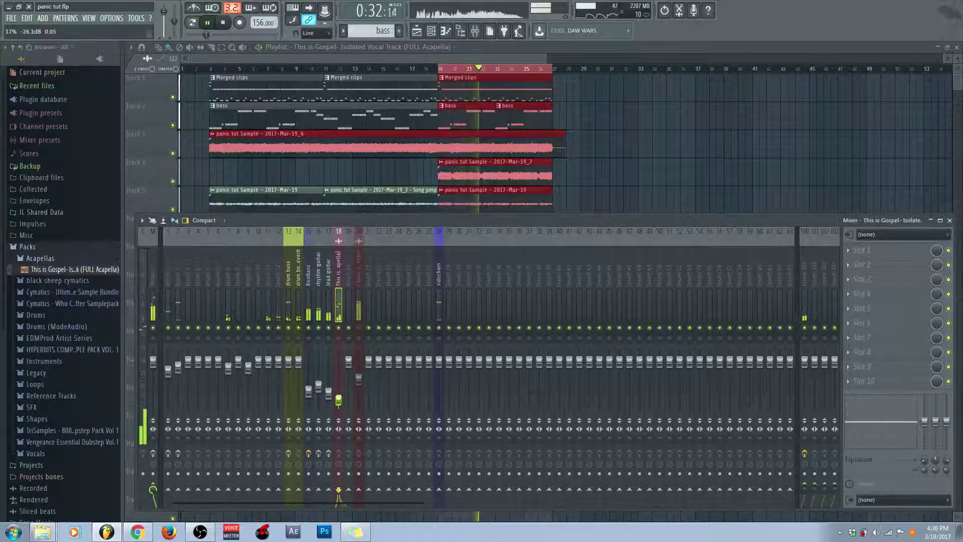
pyautogui.moveTo(339, 404); pyautogui.dragTo(338, 386)
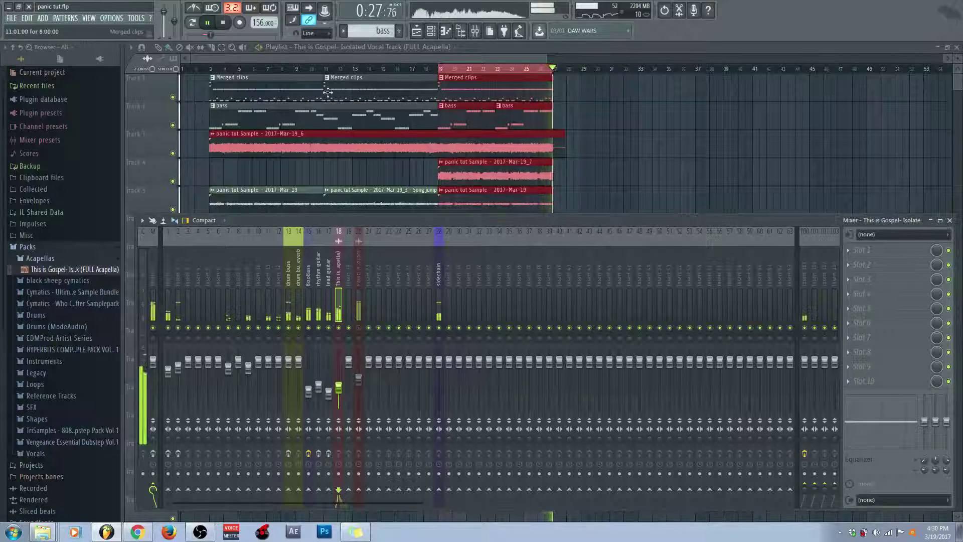
pyautogui.click(223, 23)
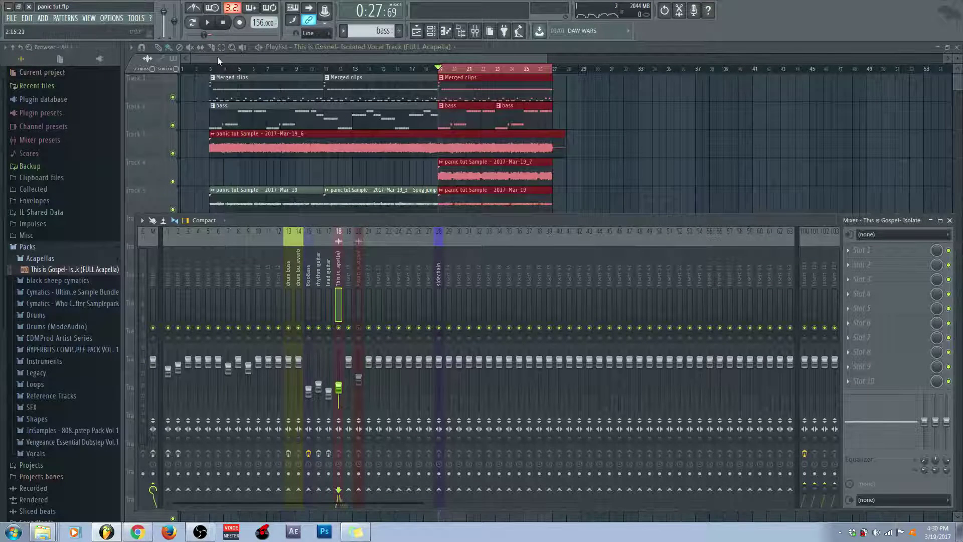
# Set the playback start to bar 3 and adjust the first curve segment's tension in Insert 1's Maximus.
pyautogui.press('F9')
pyautogui.click(211, 69)
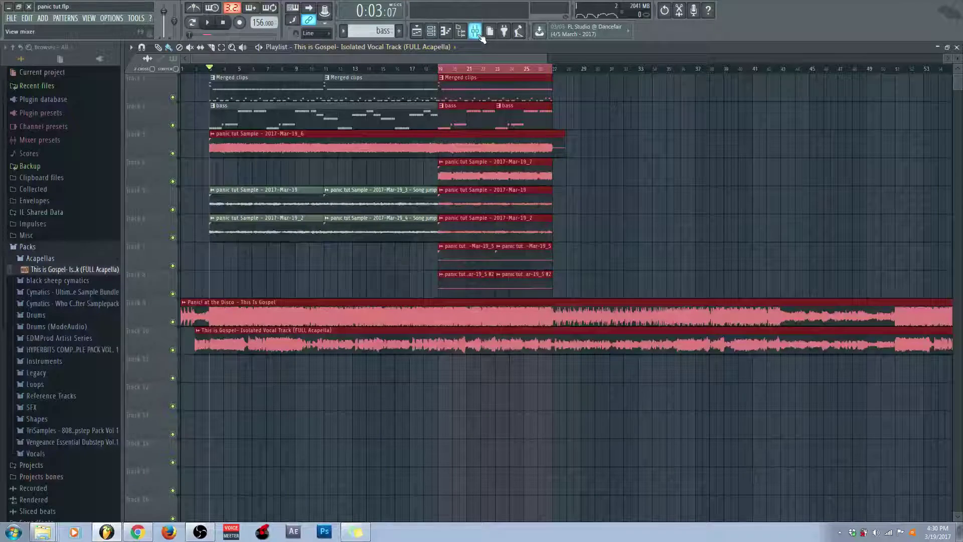
pyautogui.click(475, 31)
pyautogui.click(171, 270)
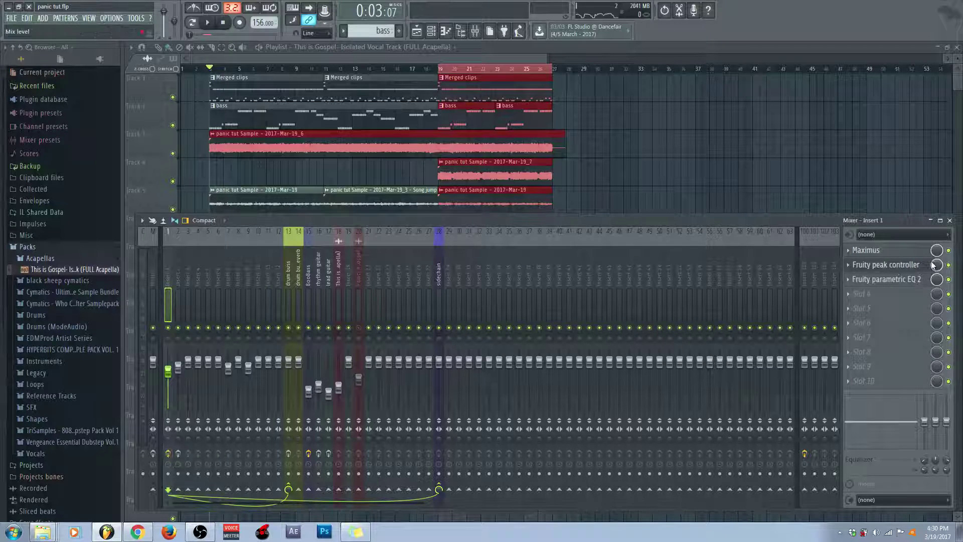
pyautogui.click(896, 252)
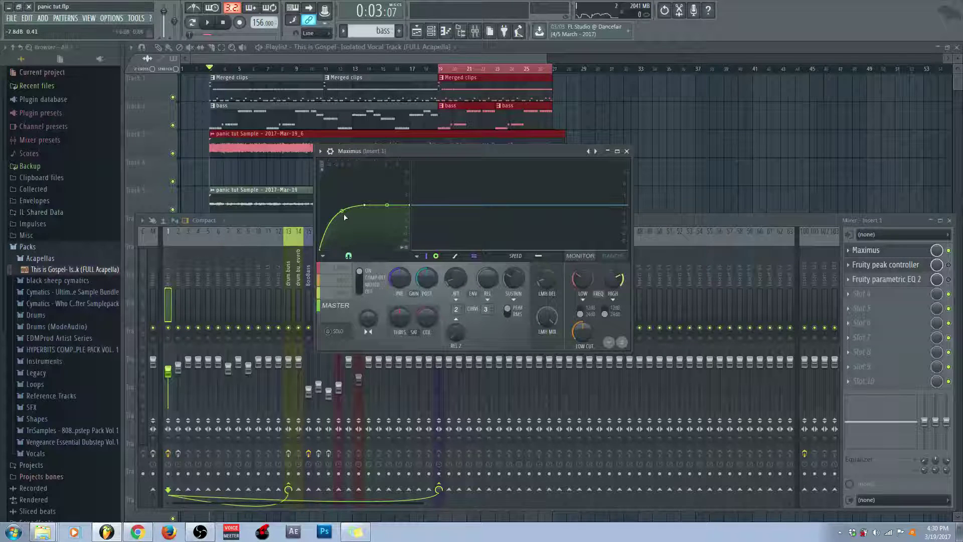
pyautogui.rightClick(342, 212)
pyautogui.moveTo(343, 234); pyautogui.dragTo(342, 208)
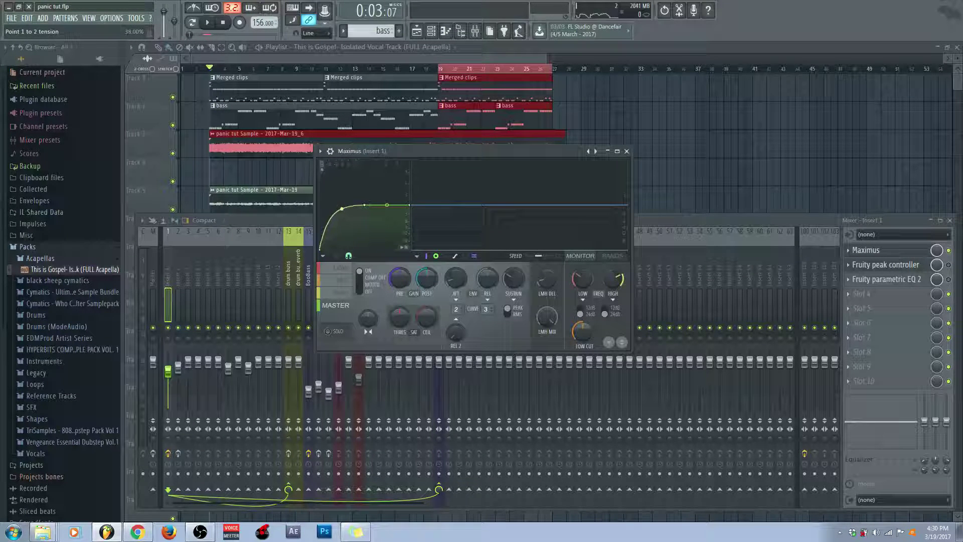
# Play the song from bar 3 to hear Insert 1's compression, stop playback and close Maximus.
pyautogui.click(207, 23)
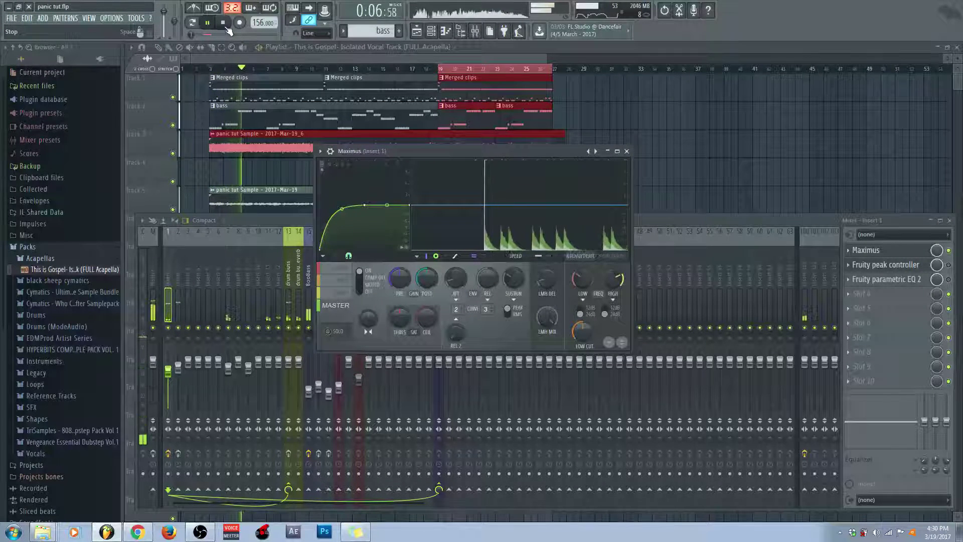
pyautogui.click(226, 28)
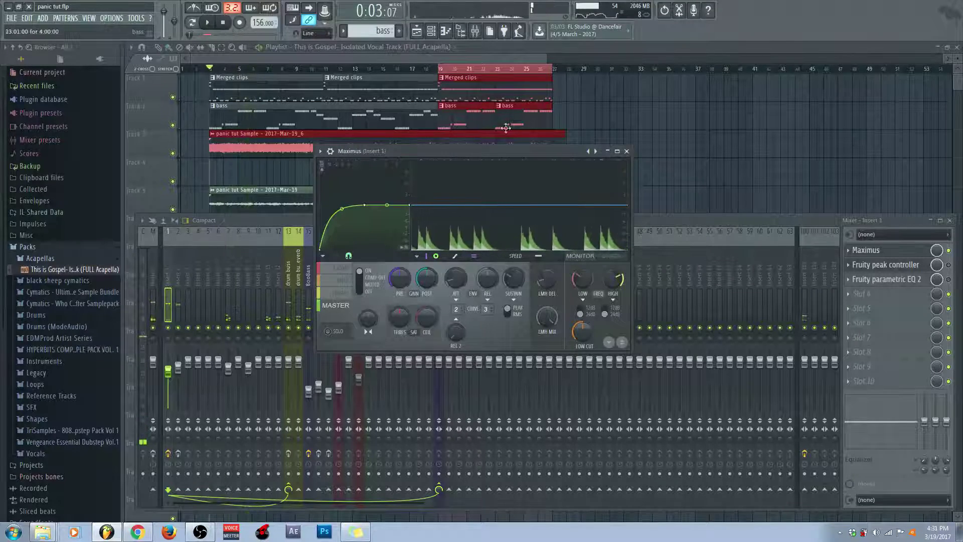
pyautogui.click(627, 151)
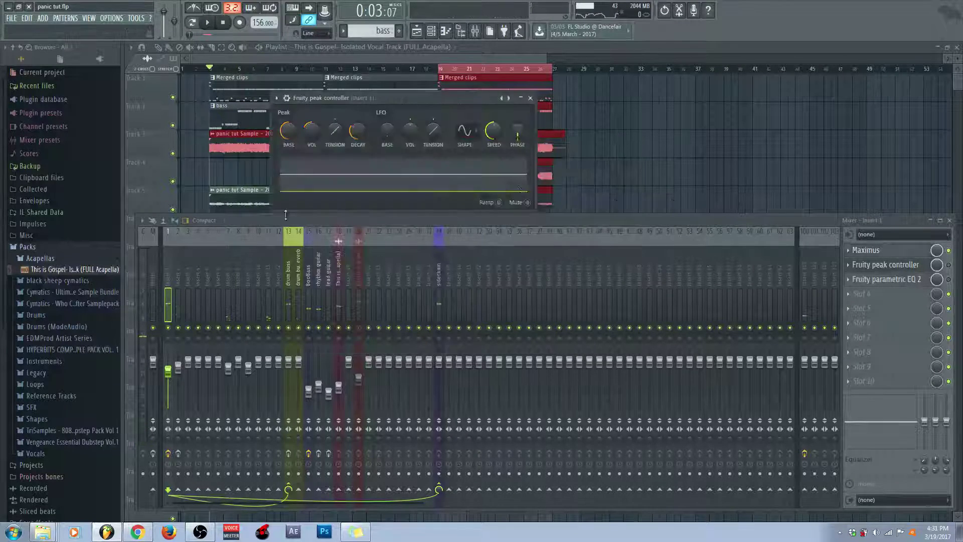
# Add Fruity Parametric EQ 2 to the vocal insert's first effect slot and play the song to view the vocal spectrum.
pyautogui.click(339, 274)
pyautogui.click(878, 259)
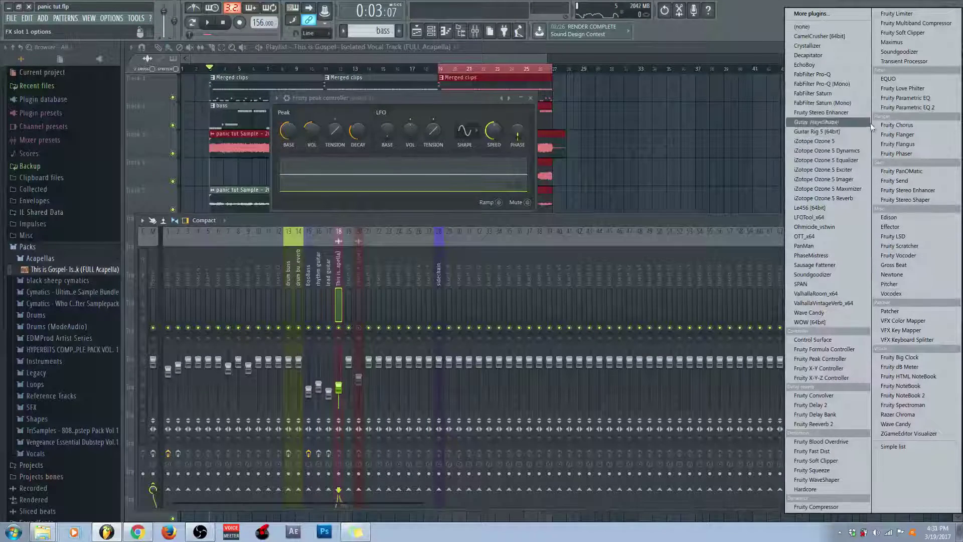
pyautogui.click(899, 108)
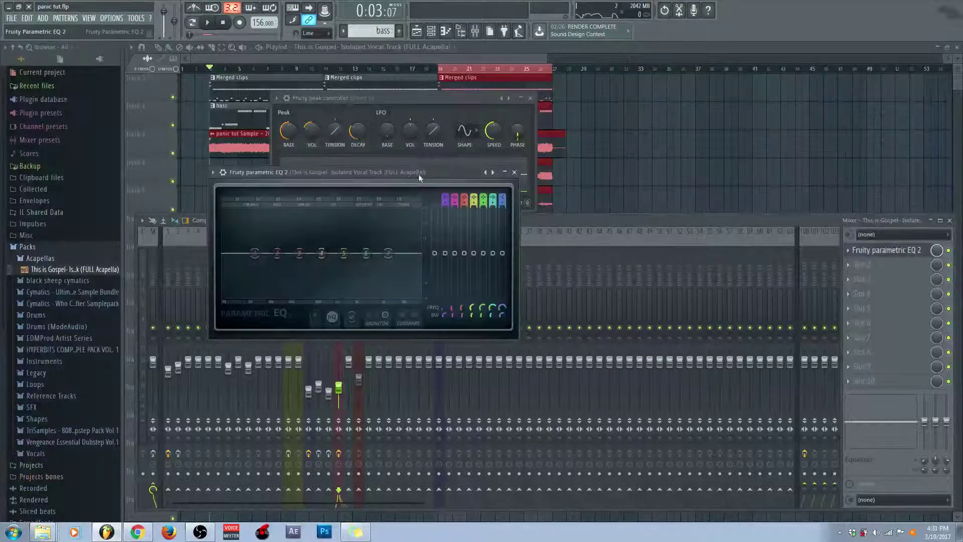
pyautogui.moveTo(273, 173); pyautogui.dragTo(285, 203)
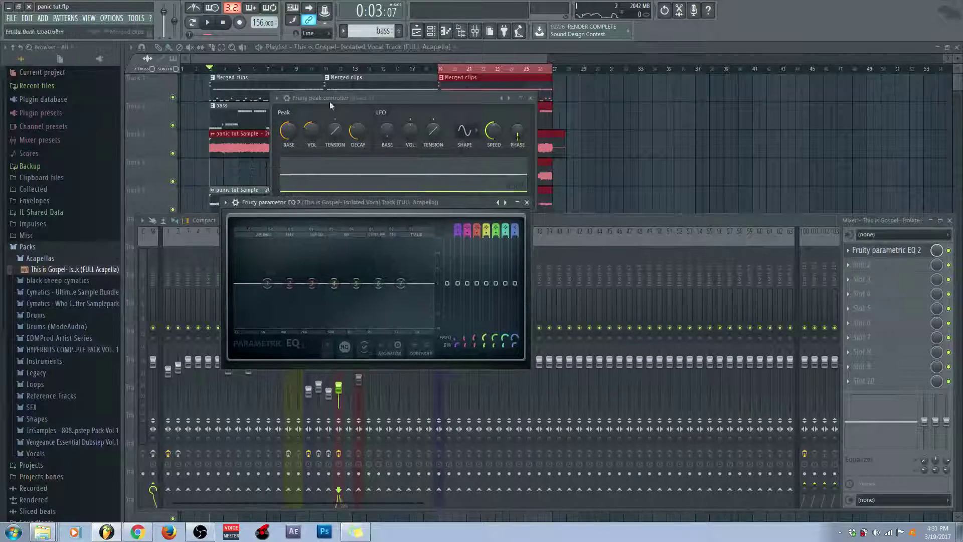
pyautogui.click(207, 22)
pyautogui.moveTo(465, 202); pyautogui.dragTo(470, 219)
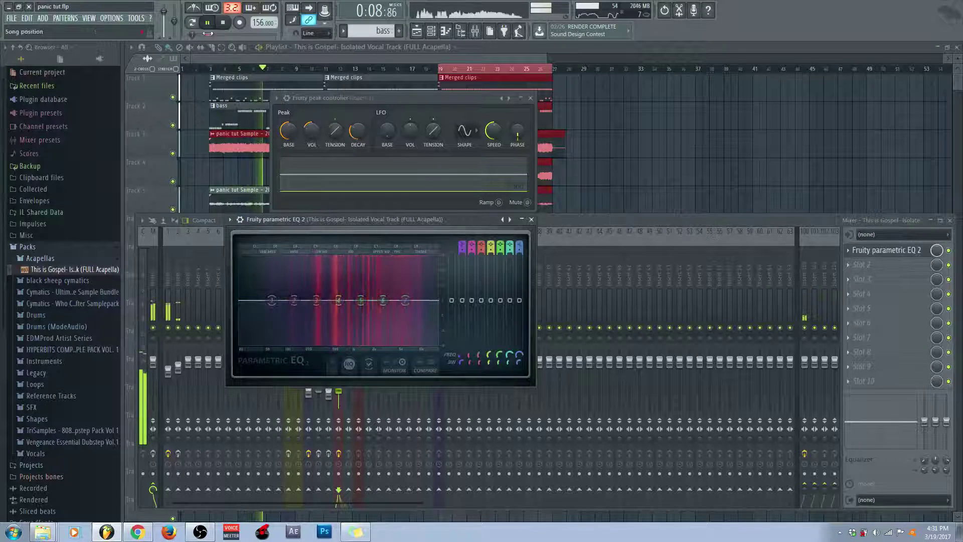
# Cut the high frequencies slightly with band 6 of the vocal EQ and play the song to hear the change.
pyautogui.press('space')
pyautogui.moveTo(405, 300); pyautogui.dragTo(403, 314)
pyautogui.rightClick(403, 312)
pyautogui.click(427, 323)
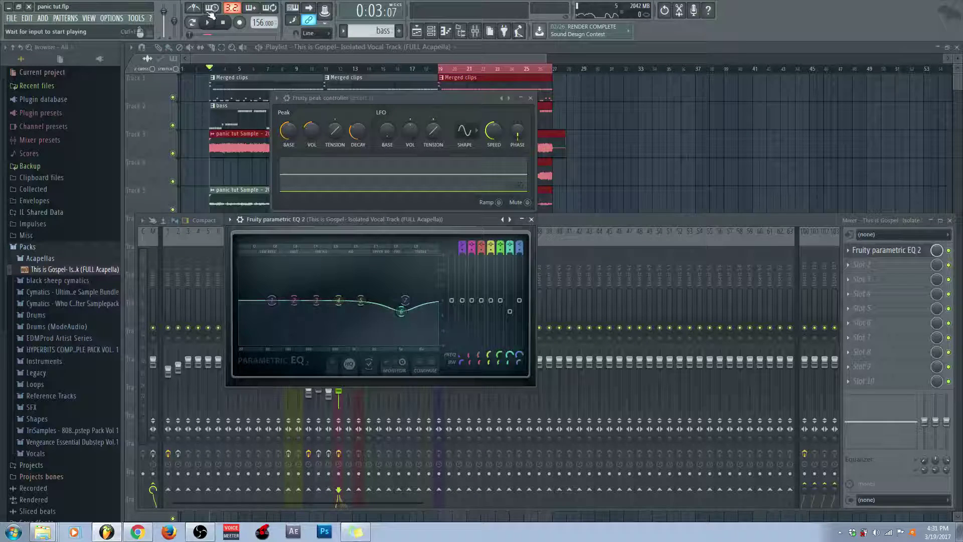
pyautogui.press('space')
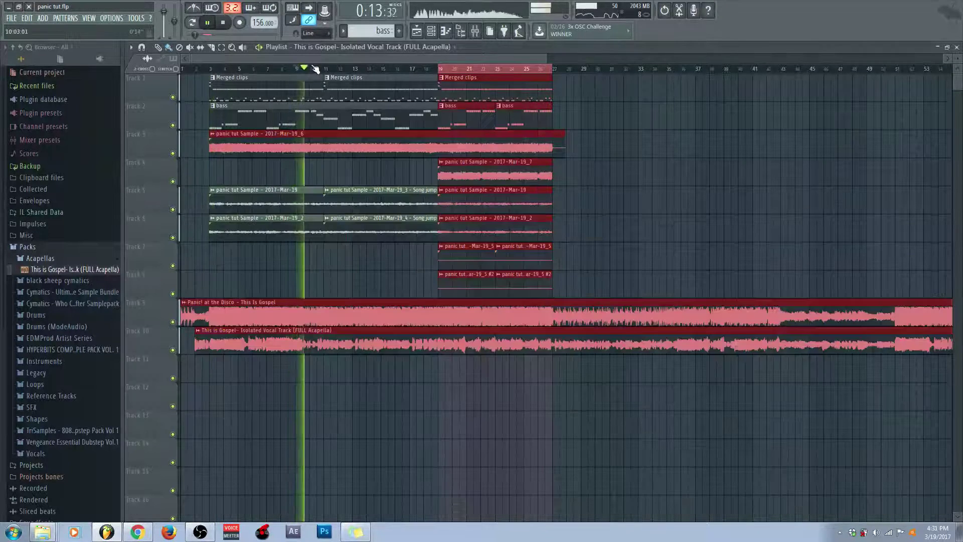
pyautogui.press('space')
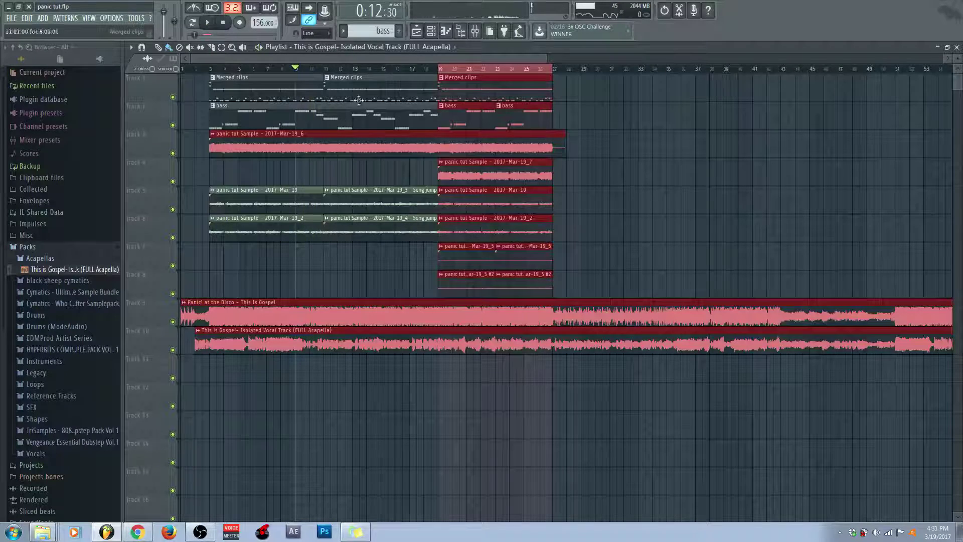
# Play the song from bar 3 and toggle Insert 2's Maximus during playback to hear its effect.
pyautogui.click(211, 69)
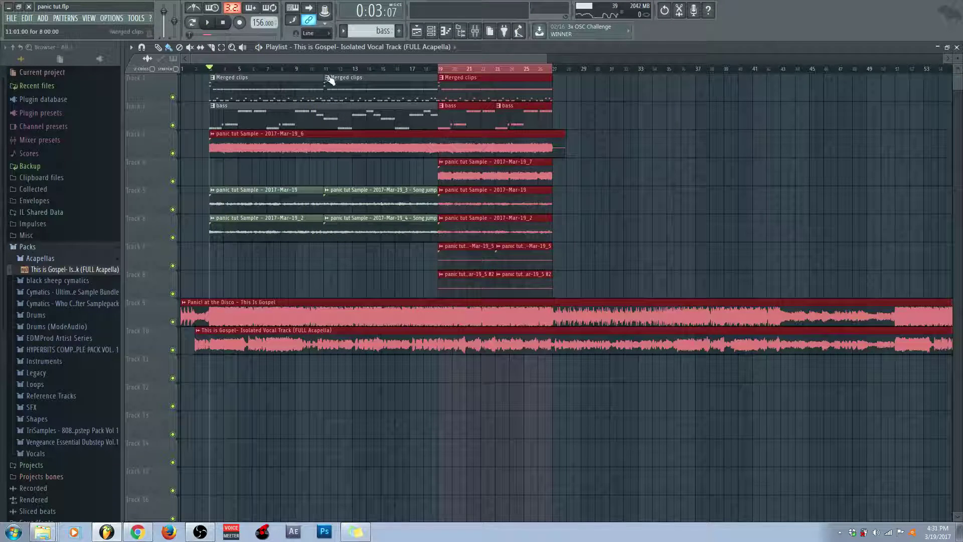
pyautogui.click(475, 32)
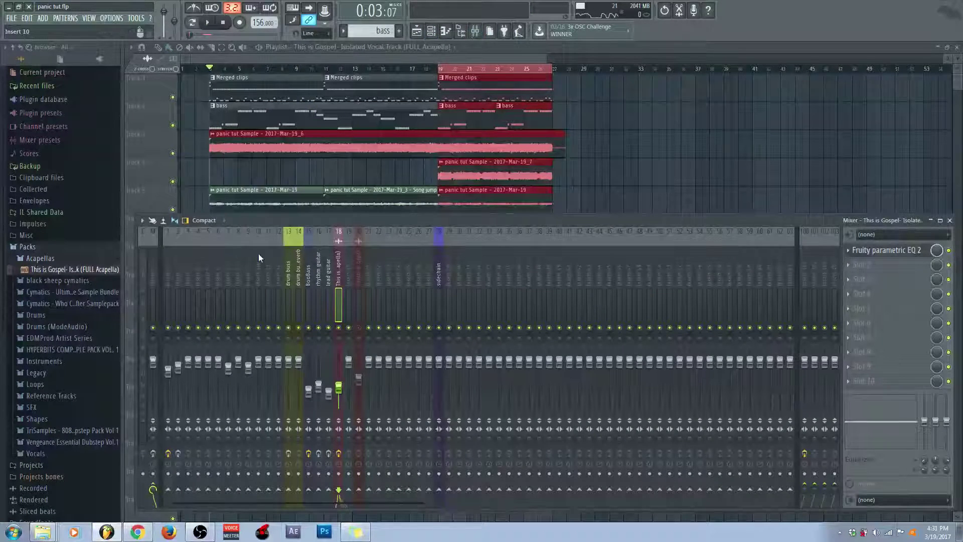
pyautogui.click(178, 279)
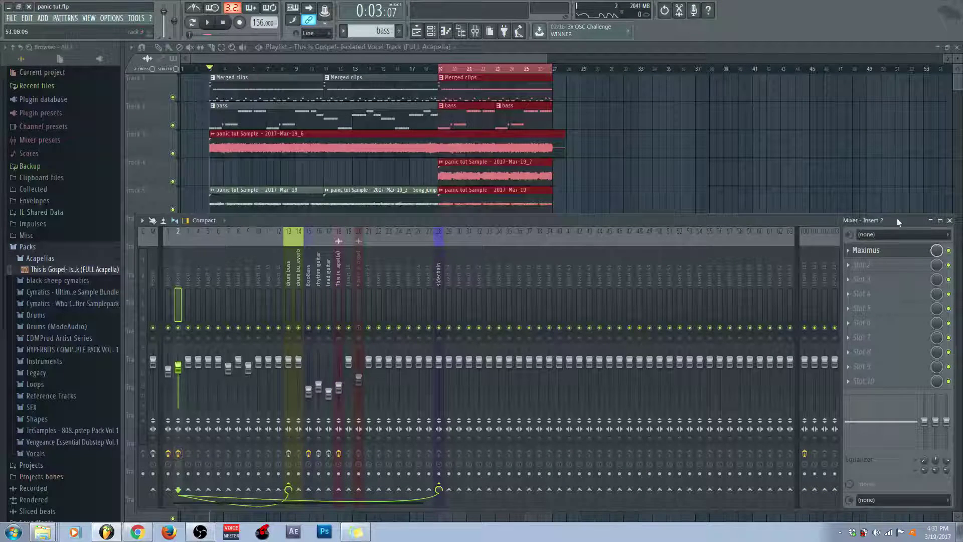
pyautogui.click(875, 249)
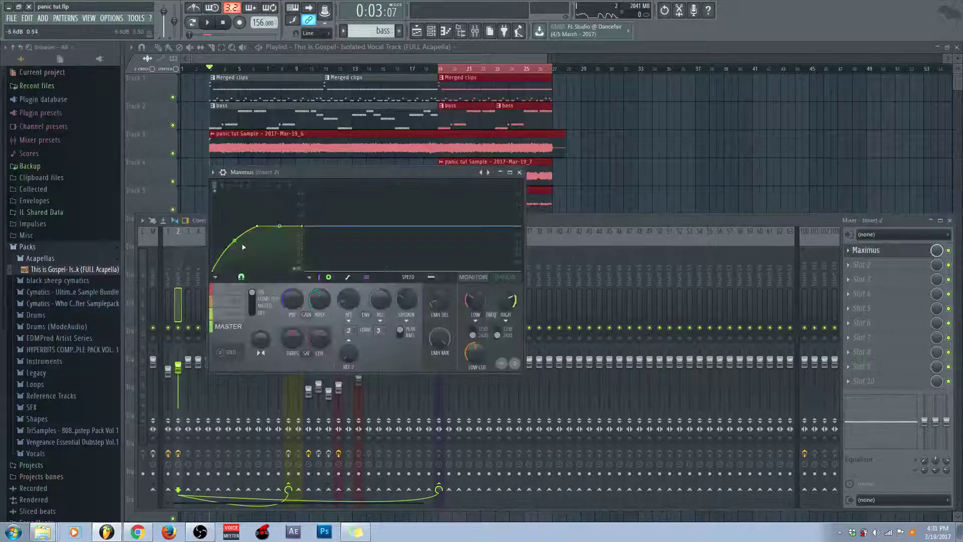
pyautogui.click(214, 23)
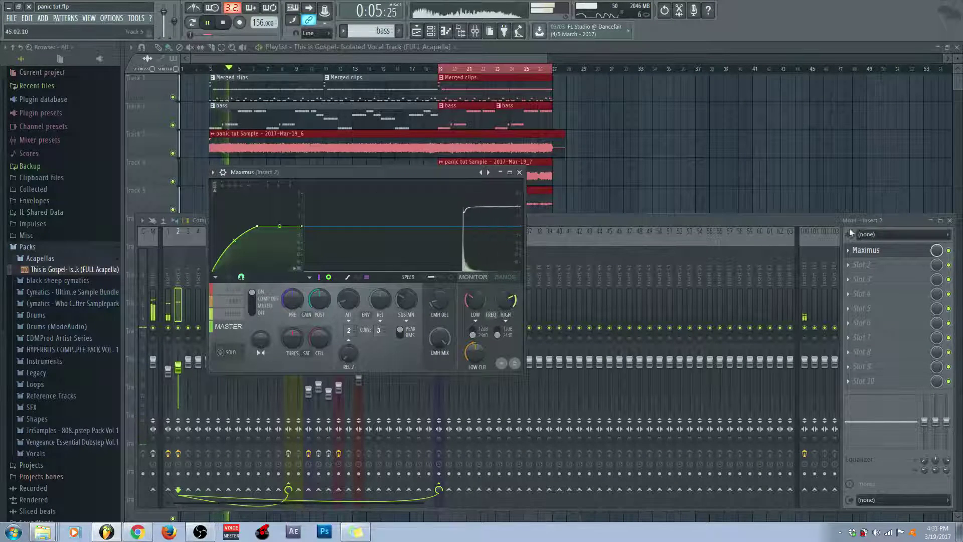
pyautogui.click(949, 250)
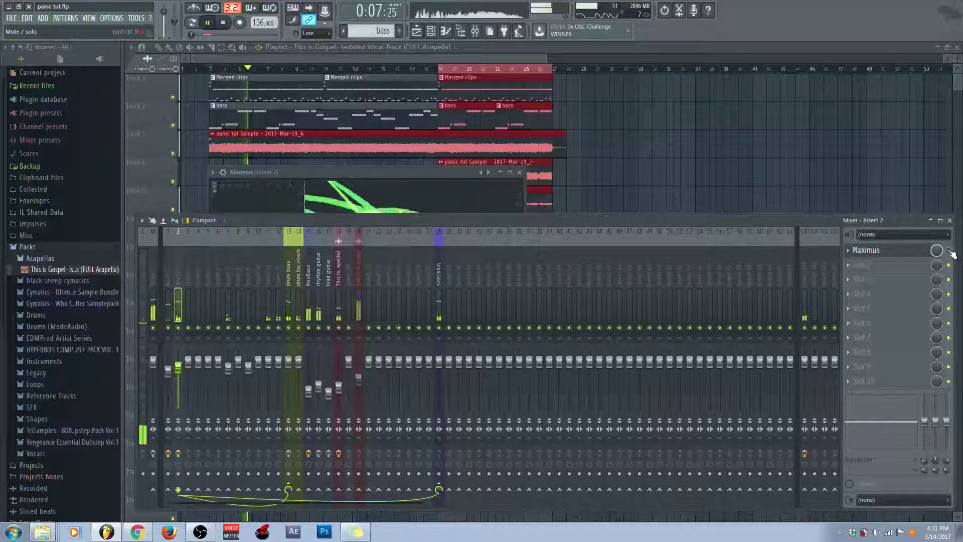
pyautogui.click(521, 174)
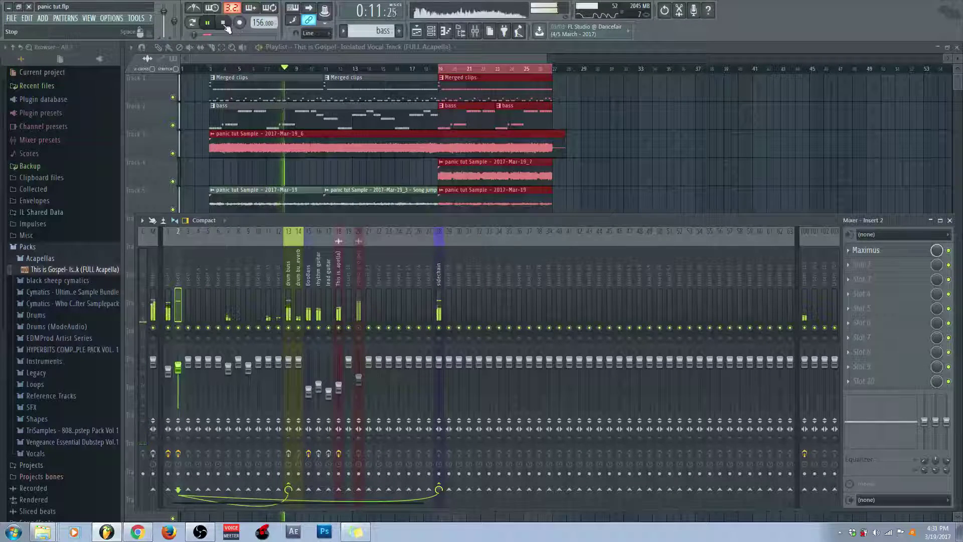
pyautogui.press('space')
# Examine the Fruity Parametric EQ 2 on Insert 1 and close it.
pyautogui.click(170, 268)
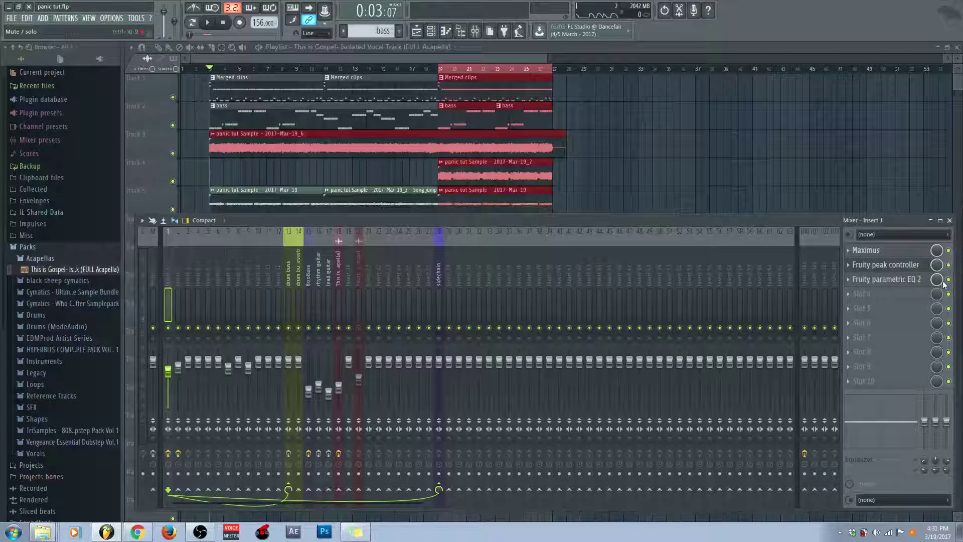
pyautogui.click(913, 279)
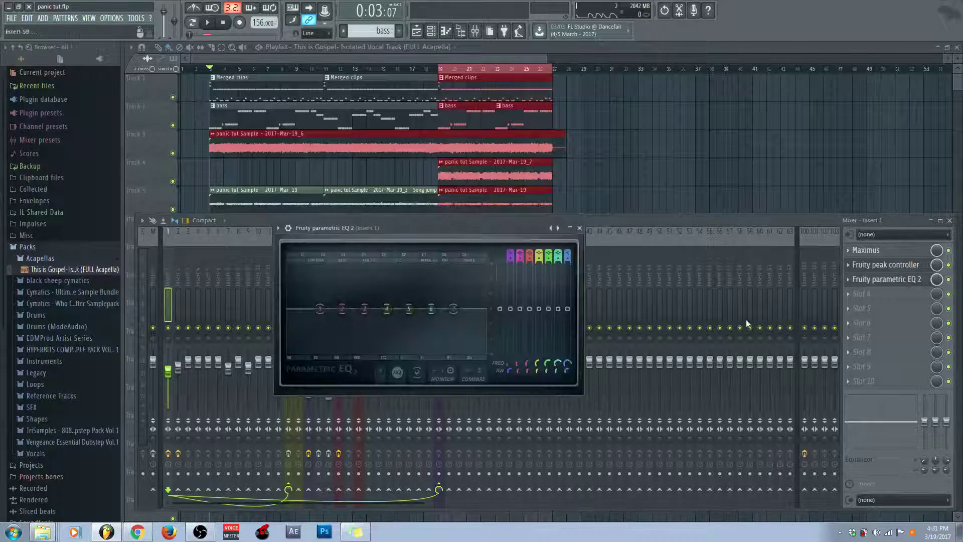
pyautogui.click(581, 228)
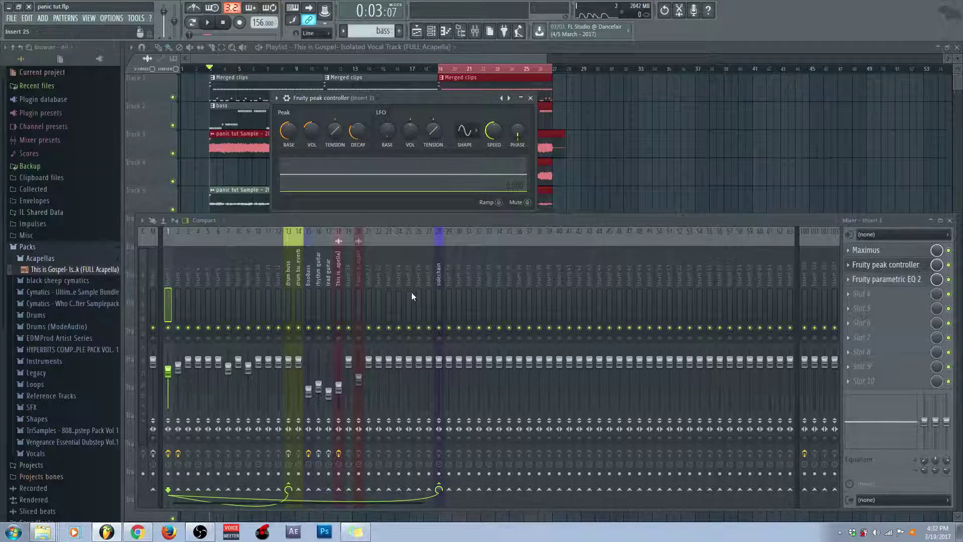
# Try lowering band 1 of the BooBass insert's Fruity Parametric EQ 2 while the song plays.
pyautogui.click(309, 275)
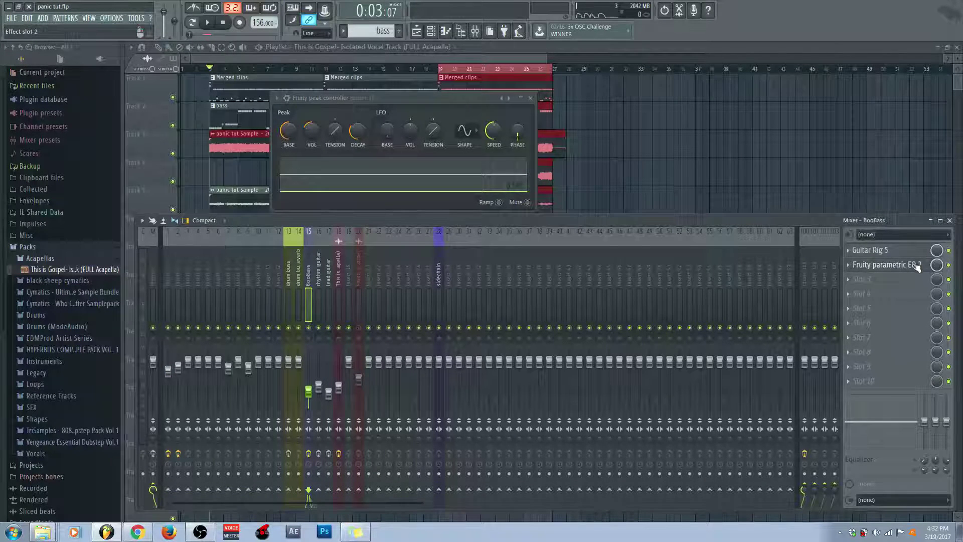
pyautogui.click(916, 266)
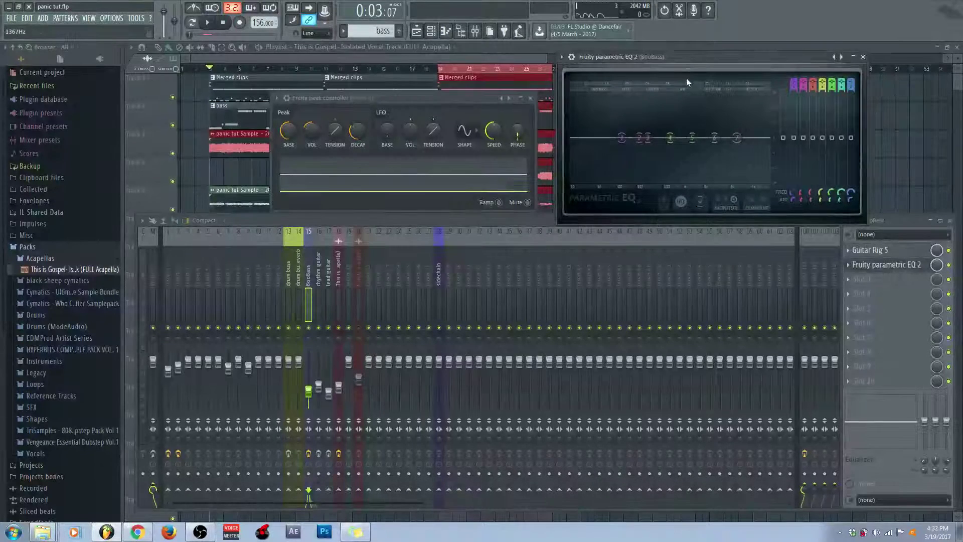
pyautogui.moveTo(697, 62); pyautogui.dragTo(684, 128)
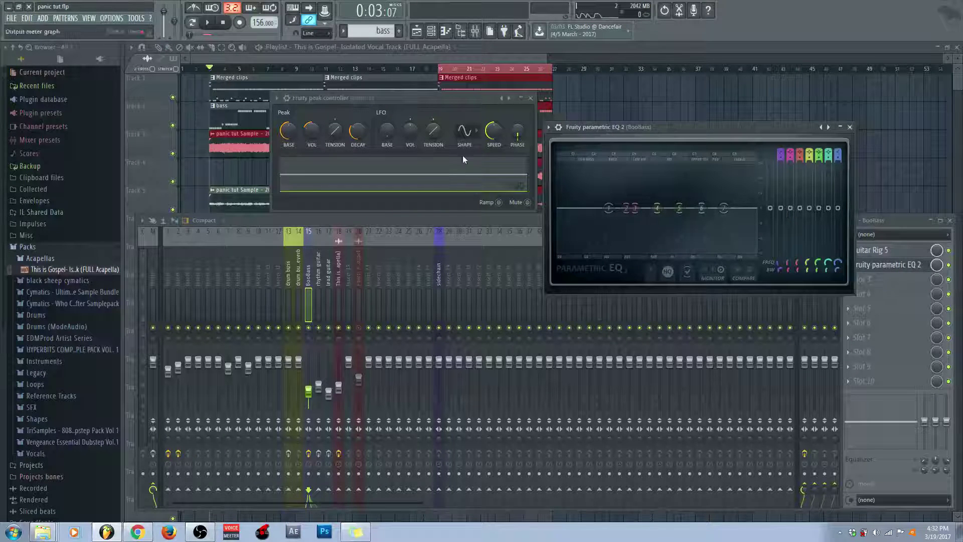
pyautogui.click(207, 23)
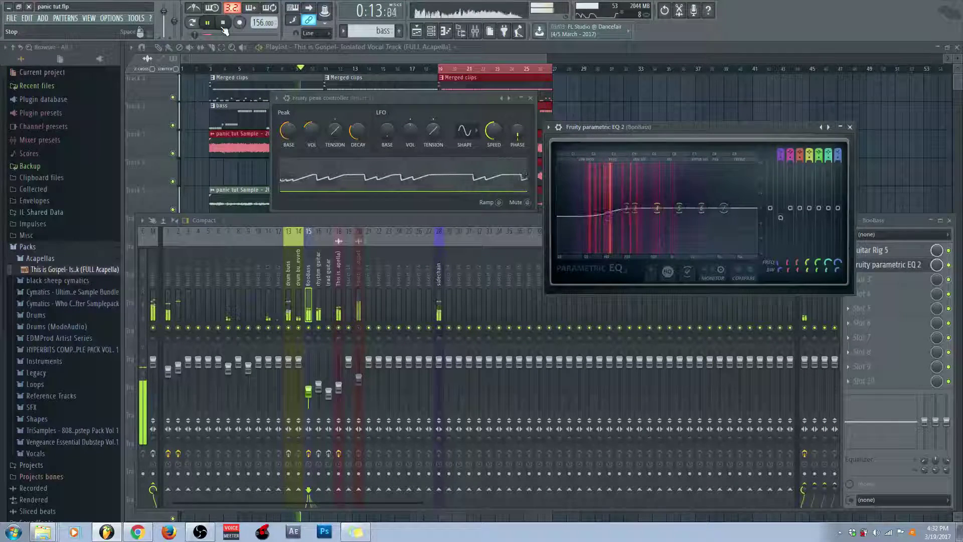
pyautogui.click(224, 24)
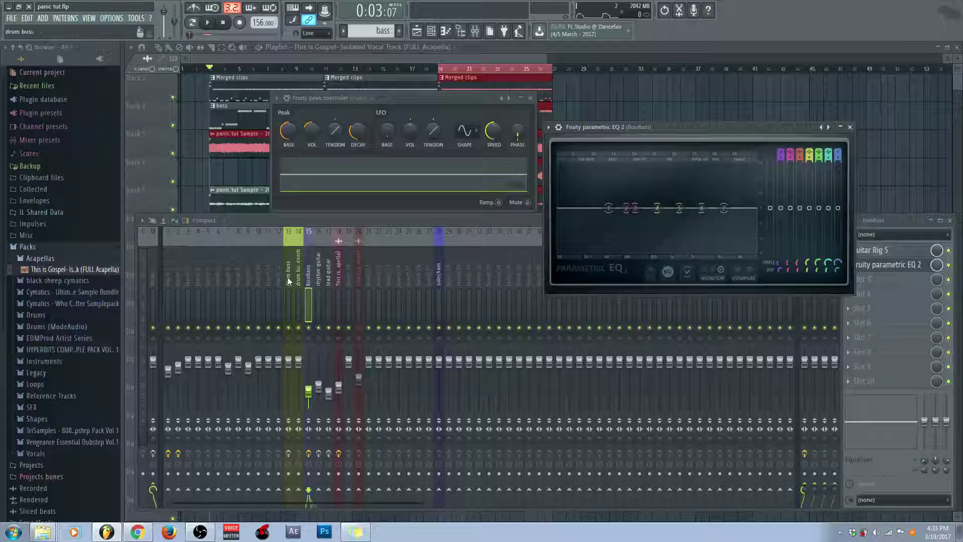
# Select the rhythm guitar insert, solo Tracks 5 and 6 in the playlist, and audition the two guitar takes together.
pyautogui.click(319, 286)
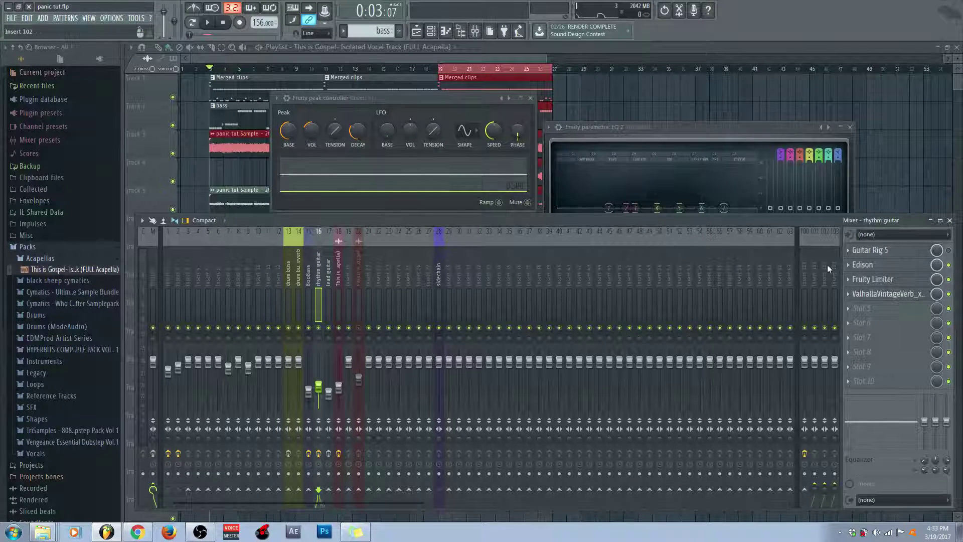
pyautogui.click(270, 54)
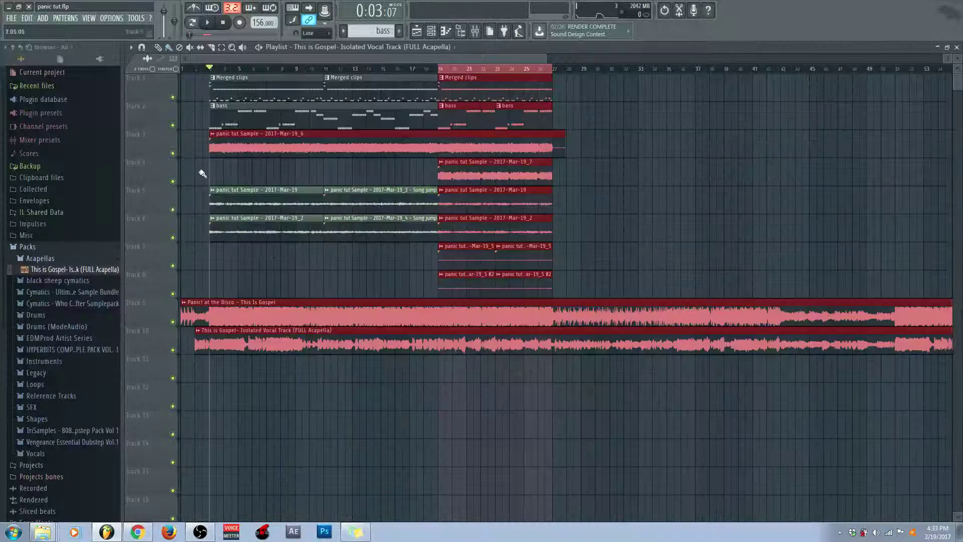
pyautogui.rightClick(173, 213)
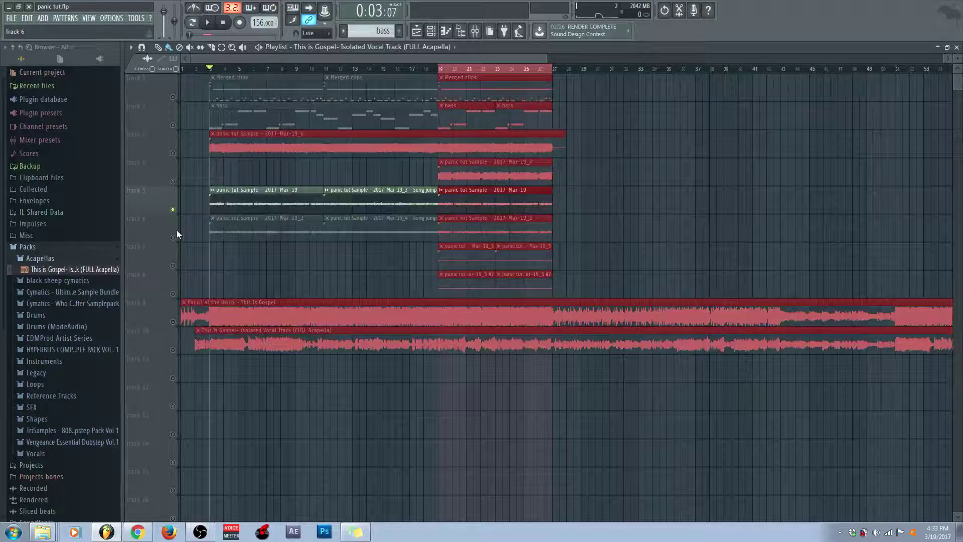
pyautogui.click(172, 238)
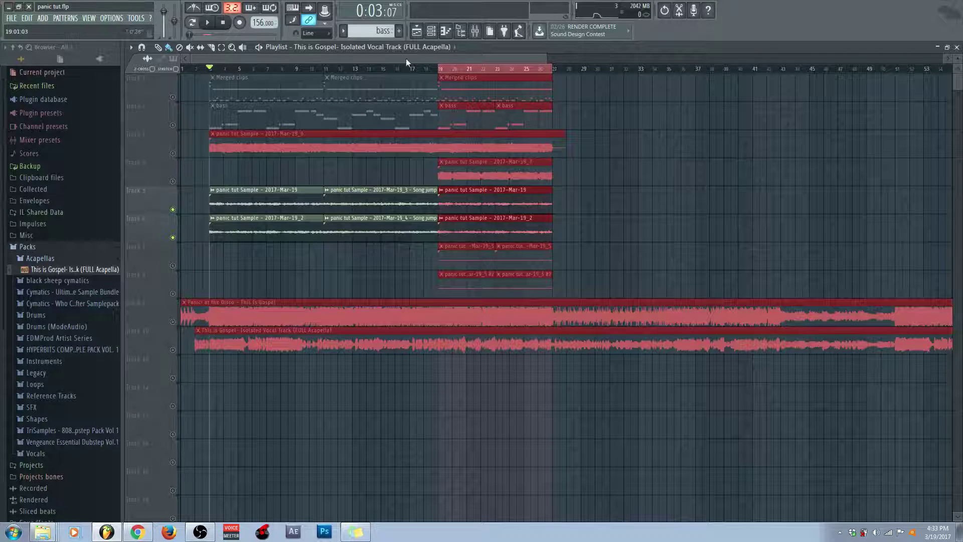
pyautogui.press('space')
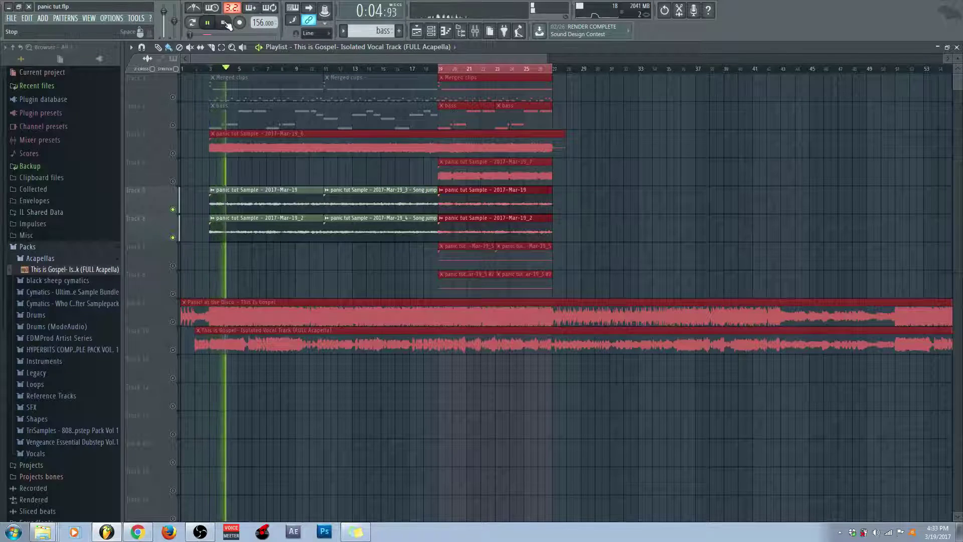
pyautogui.click(225, 23)
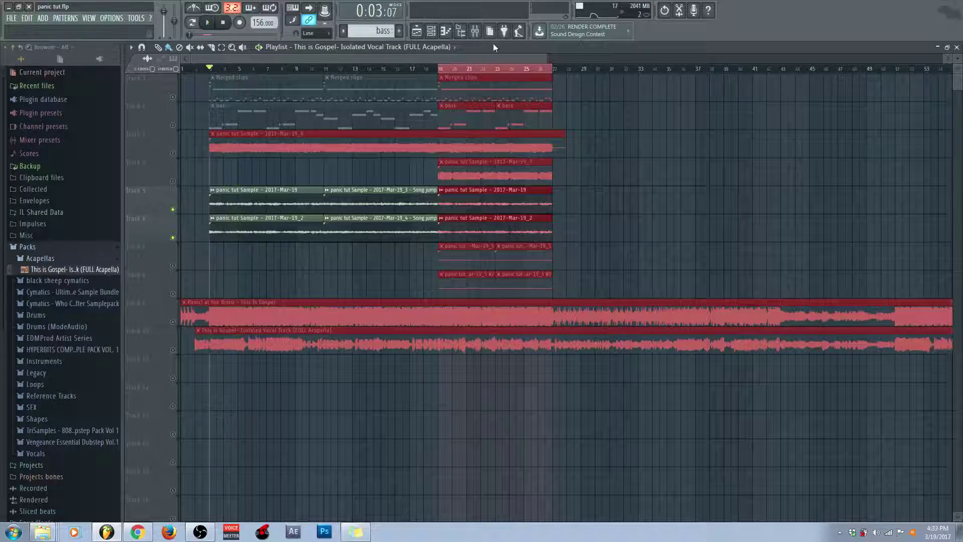
# Enable Guitar Rig 5 on the rhythm guitar insert and play Tracks 5 and 6 from bar 3.
pyautogui.click(475, 31)
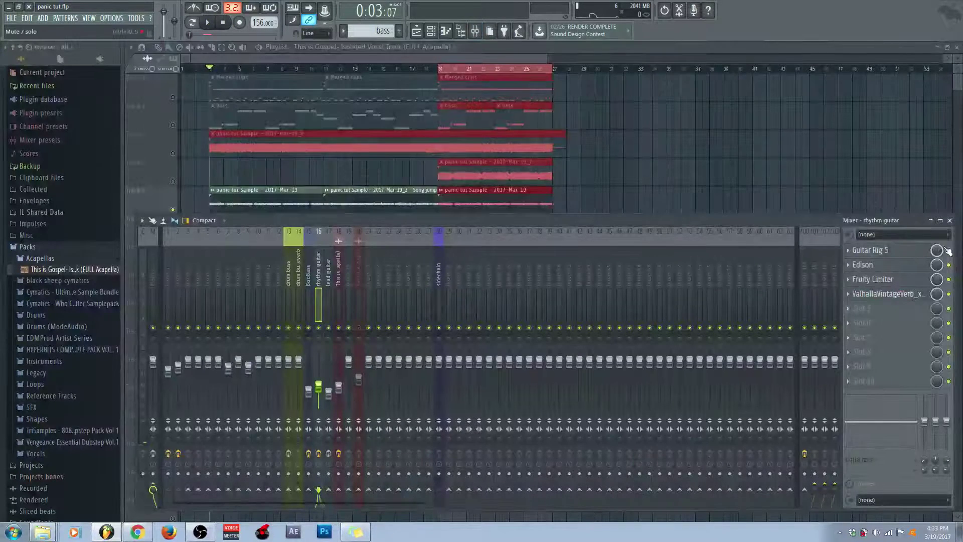
pyautogui.click(206, 23)
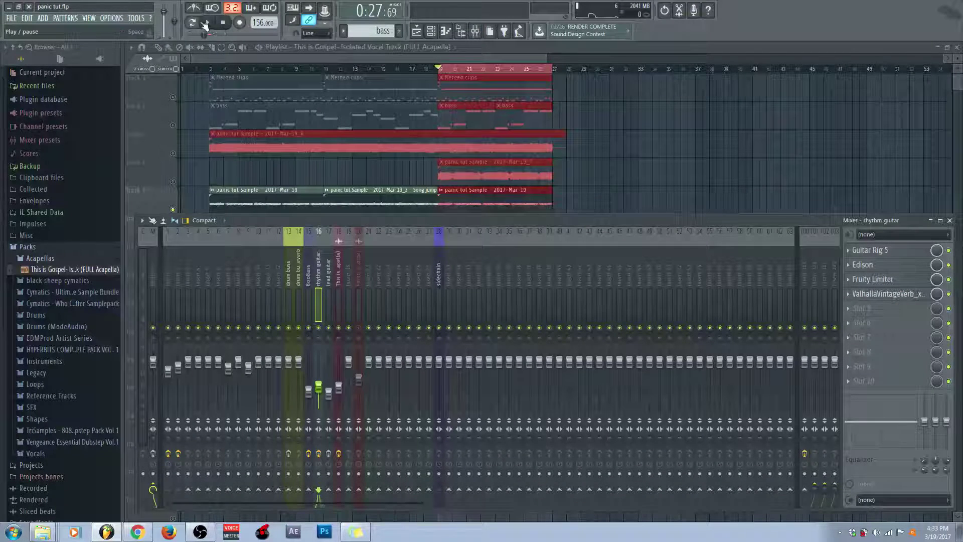
pyautogui.click(209, 69)
pyautogui.click(207, 23)
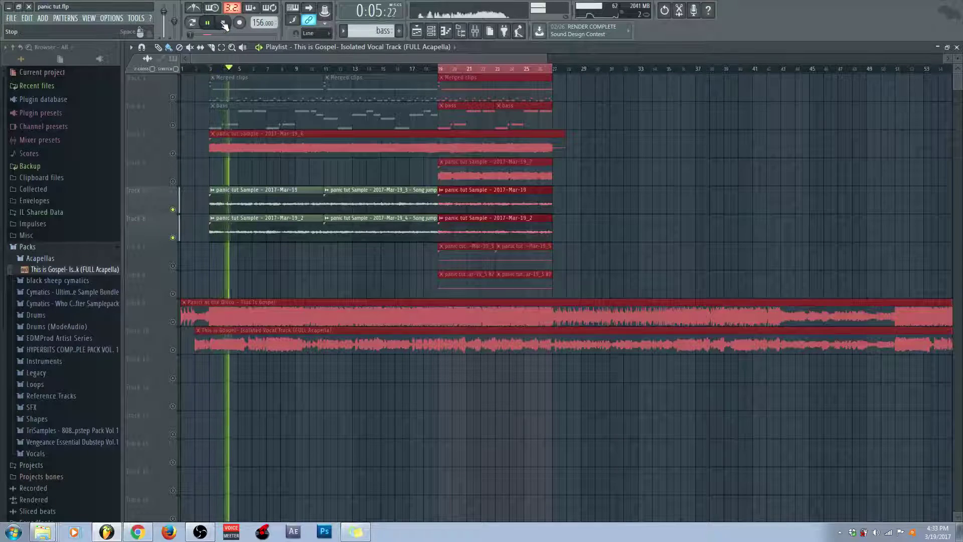
pyautogui.click(222, 23)
# Examine Guitar Rig 5 on the rhythm guitar insert and the first guitar clip on Track 5.
pyautogui.click(475, 31)
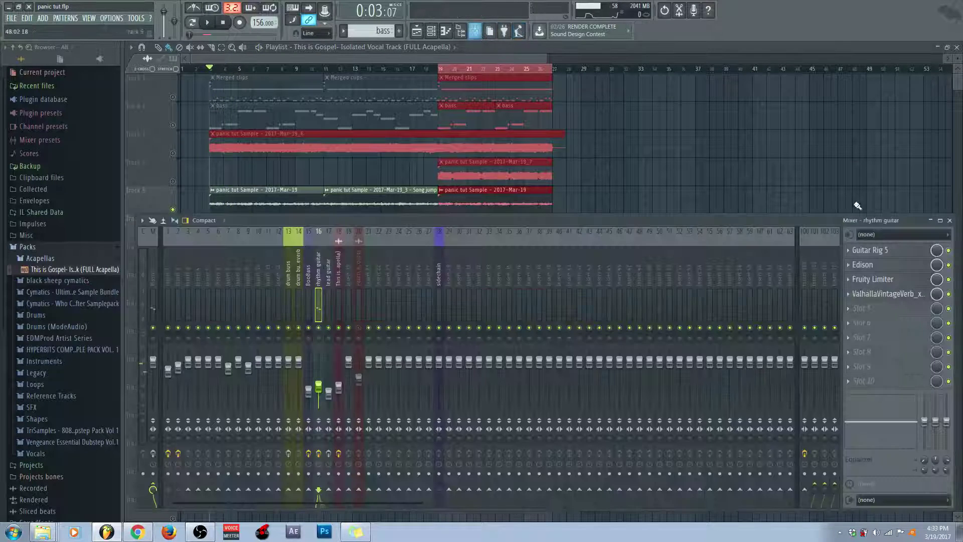
pyautogui.click(876, 250)
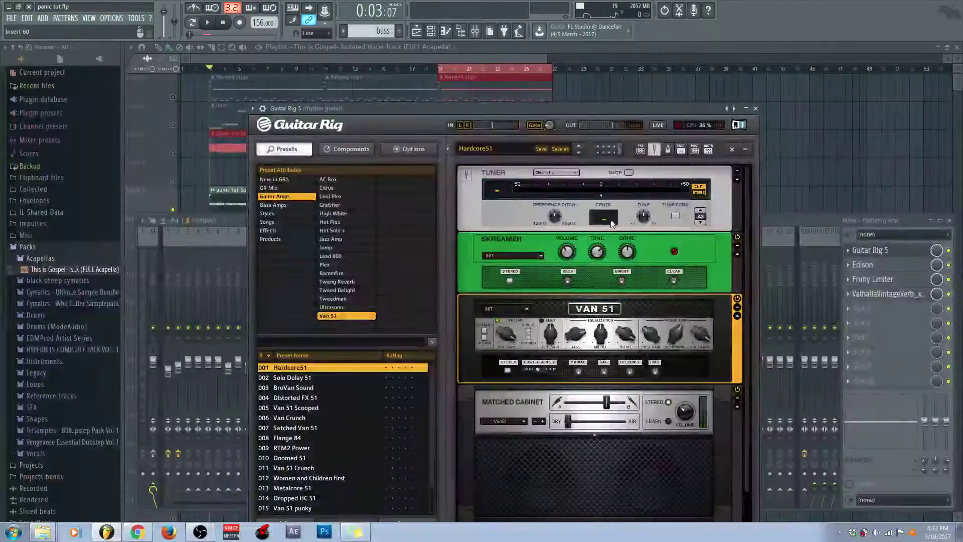
pyautogui.click(153, 202)
pyautogui.doubleClick(226, 198)
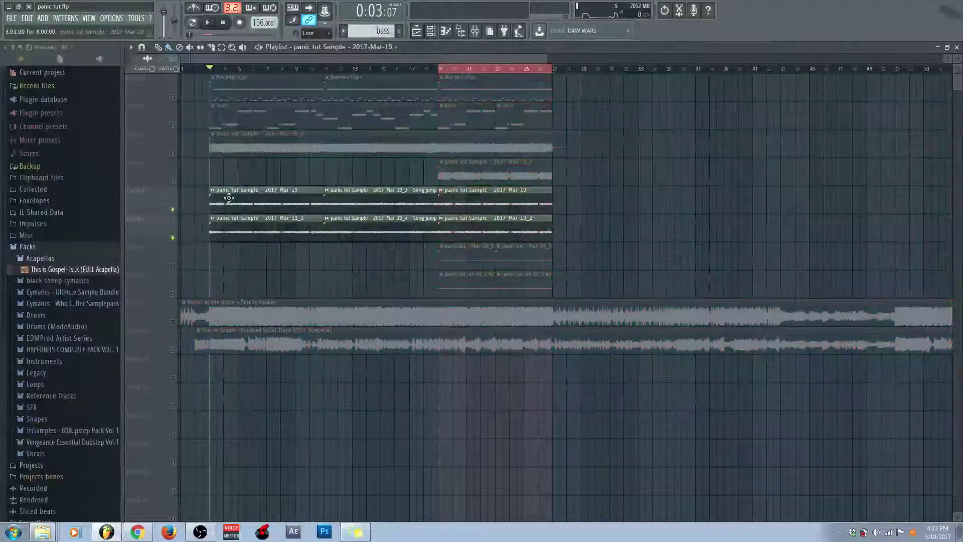
pyautogui.click(407, 93)
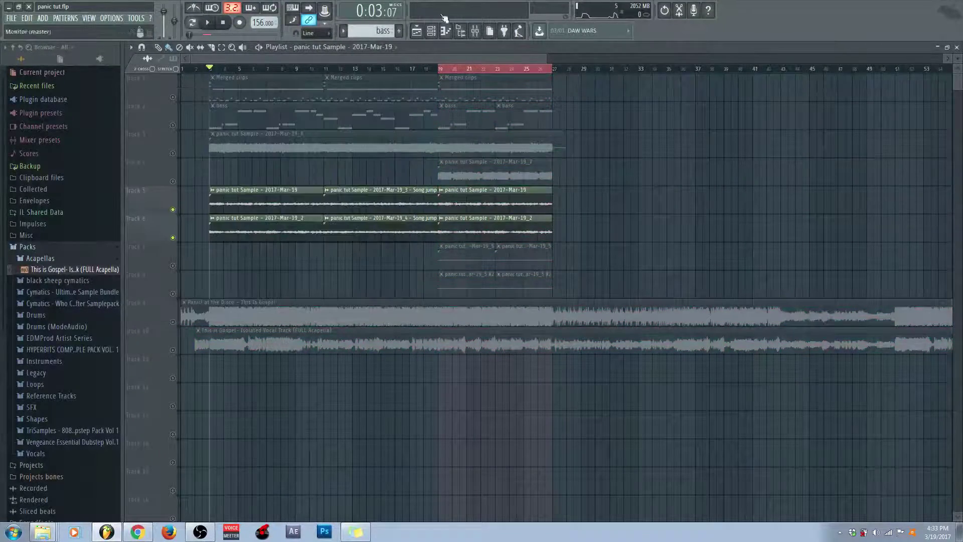
# Switch Guitar Rig 5 on the rhythm guitar insert to the left input channel only.
pyautogui.click(476, 31)
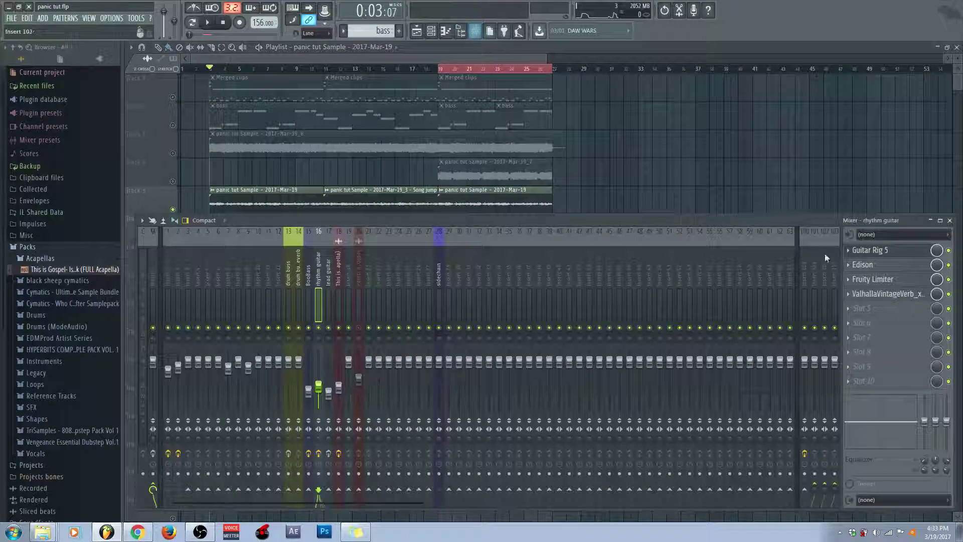
pyautogui.click(894, 255)
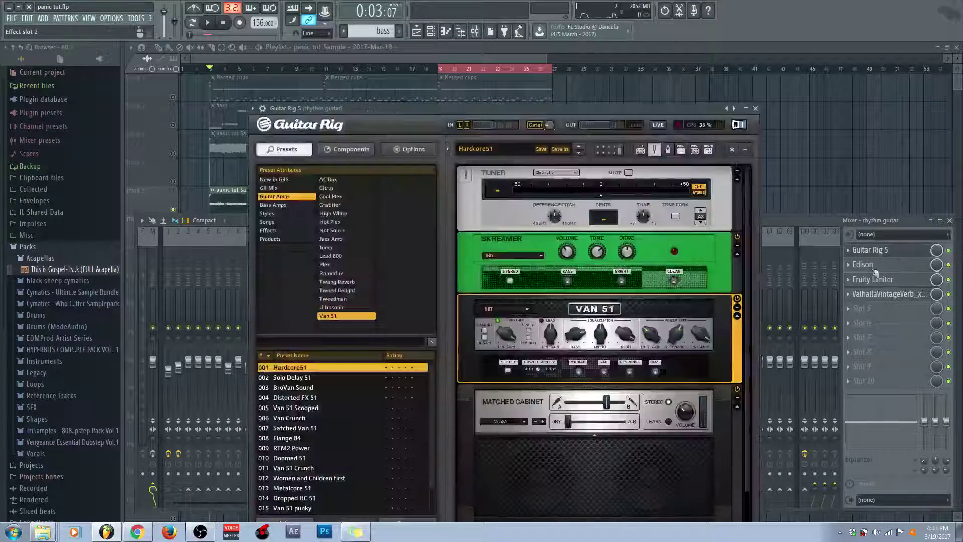
pyautogui.click(467, 125)
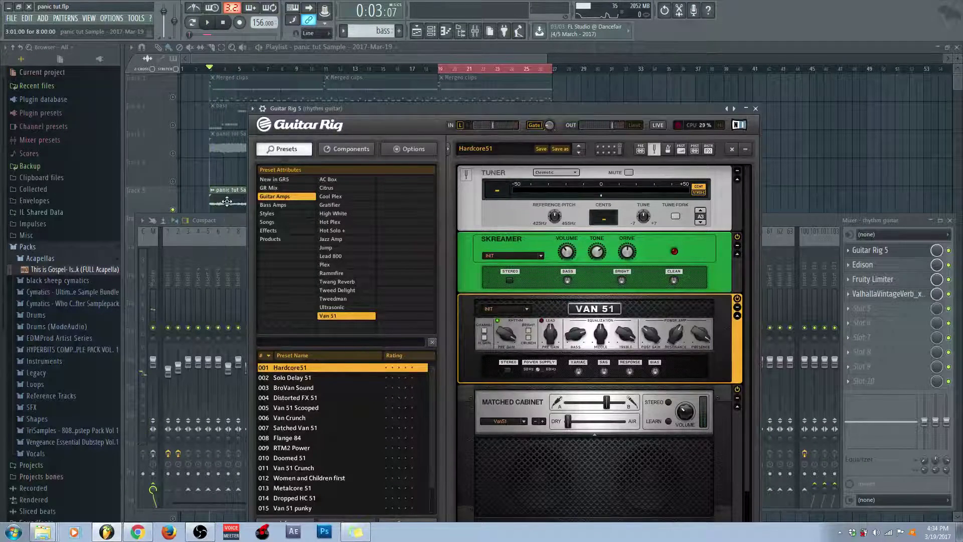
# Solo Track 6, check the channel settings of its first guitar sample, and play the track.
pyautogui.rightClick(186, 205)
pyautogui.rightClick(174, 238)
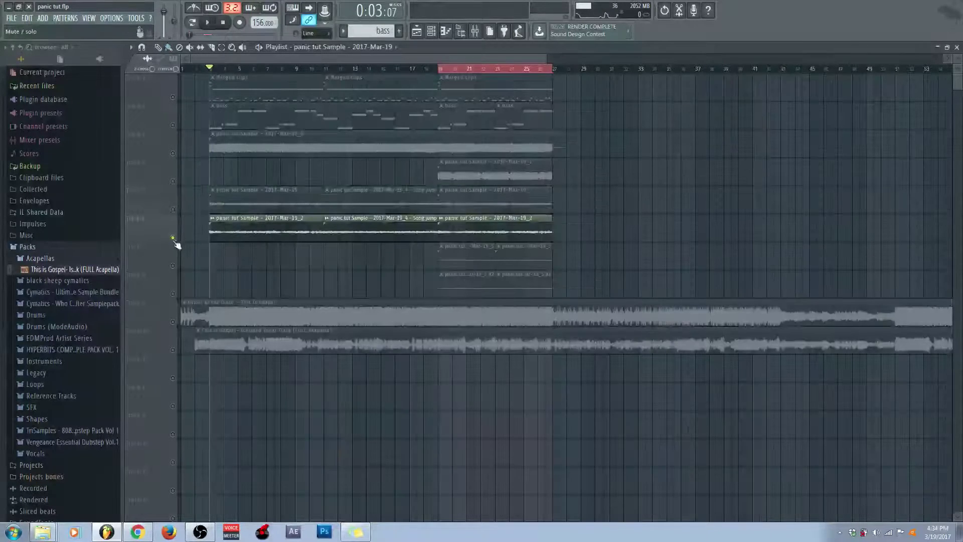
pyautogui.doubleClick(213, 219)
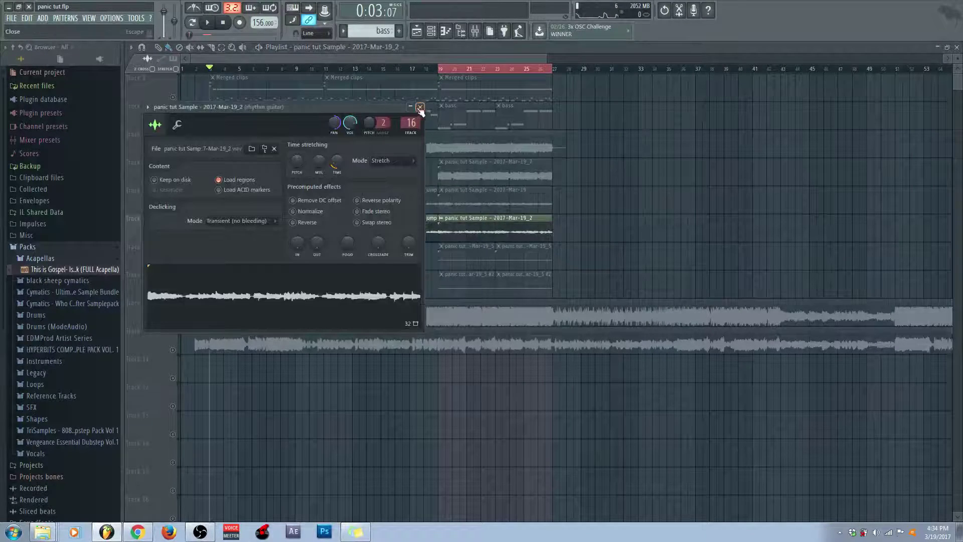
pyautogui.click(420, 108)
pyautogui.press('space')
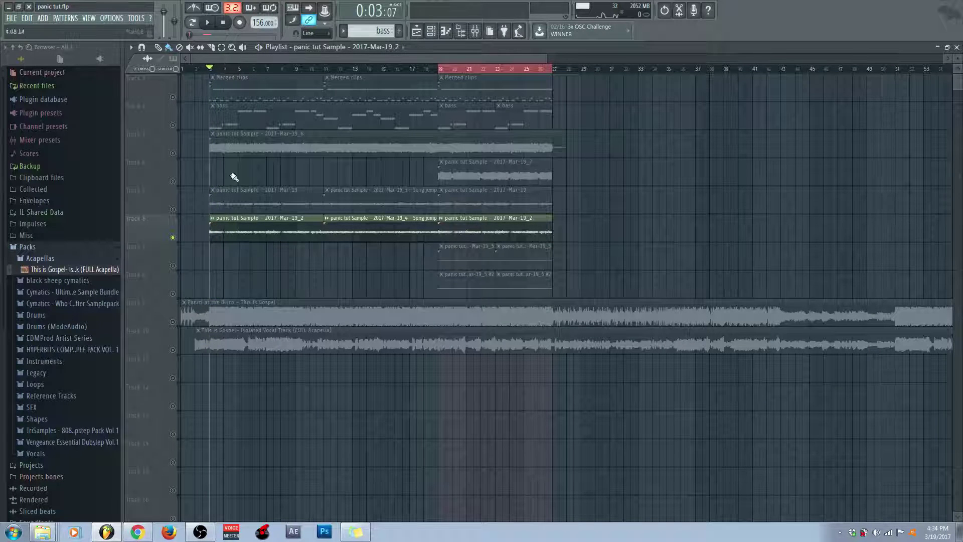
# Turn on Track 5, mute Track 6, and play Track 5 alone for comparison.
pyautogui.click(173, 210)
pyautogui.click(173, 237)
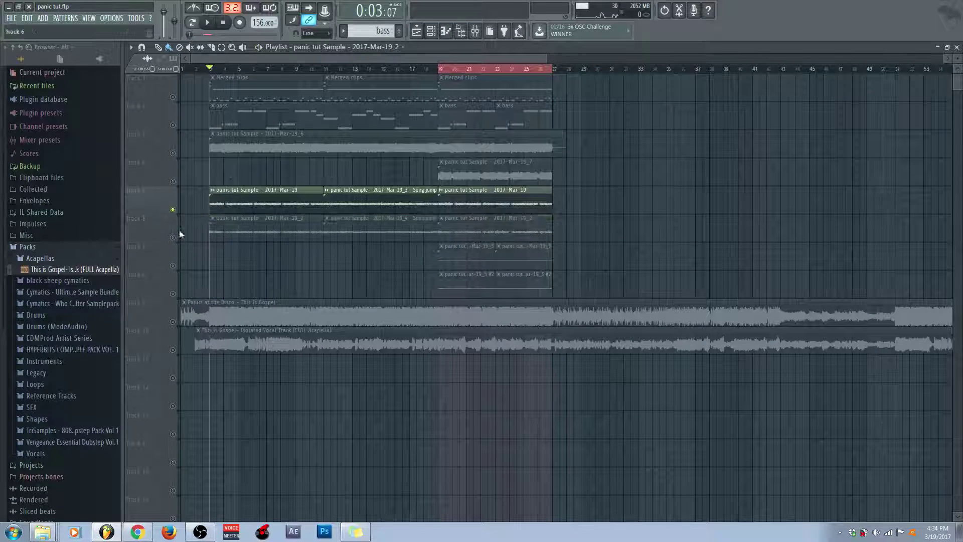
pyautogui.click(215, 23)
pyautogui.press('space')
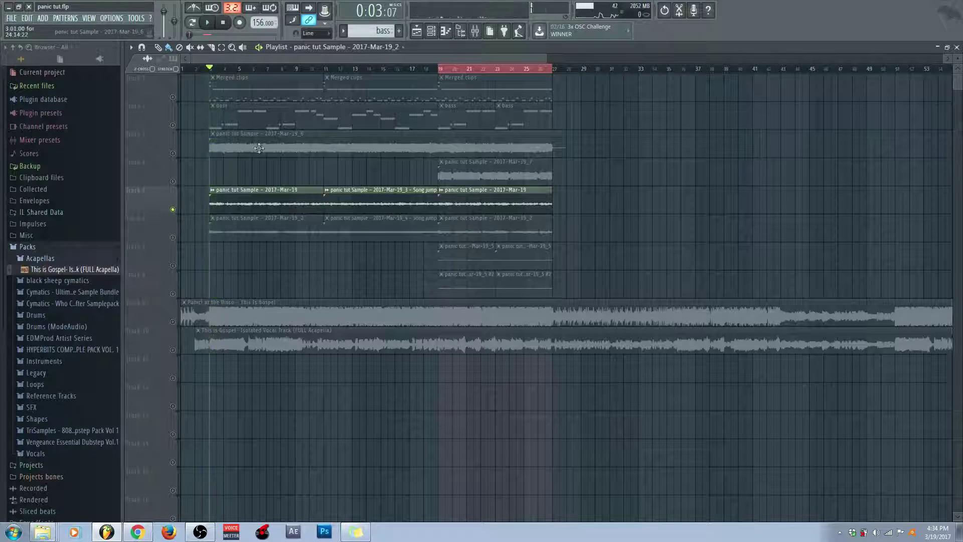
# Turn Guitar Rig 5's right input channel back on and audition Track 6 alone before reactivating Track 5 alongside it.
pyautogui.click(475, 31)
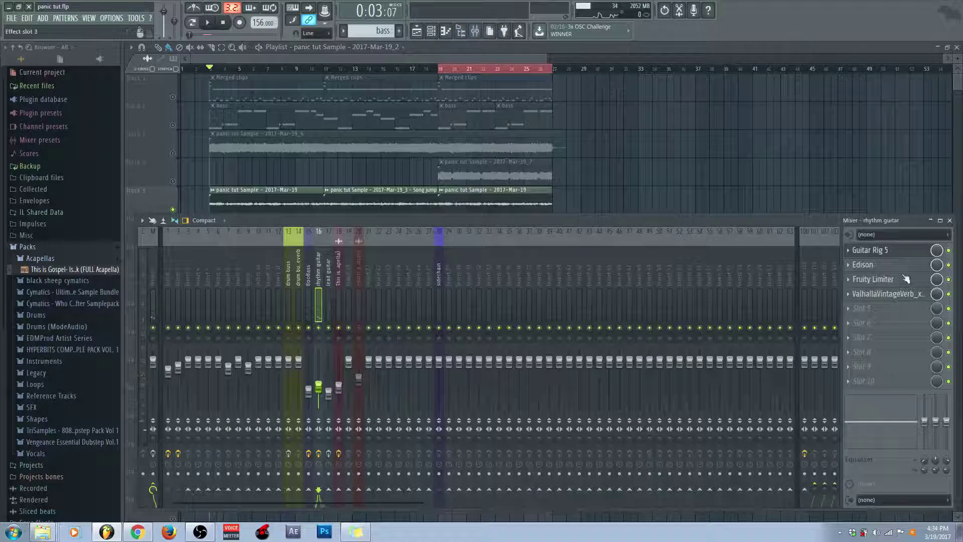
pyautogui.click(896, 252)
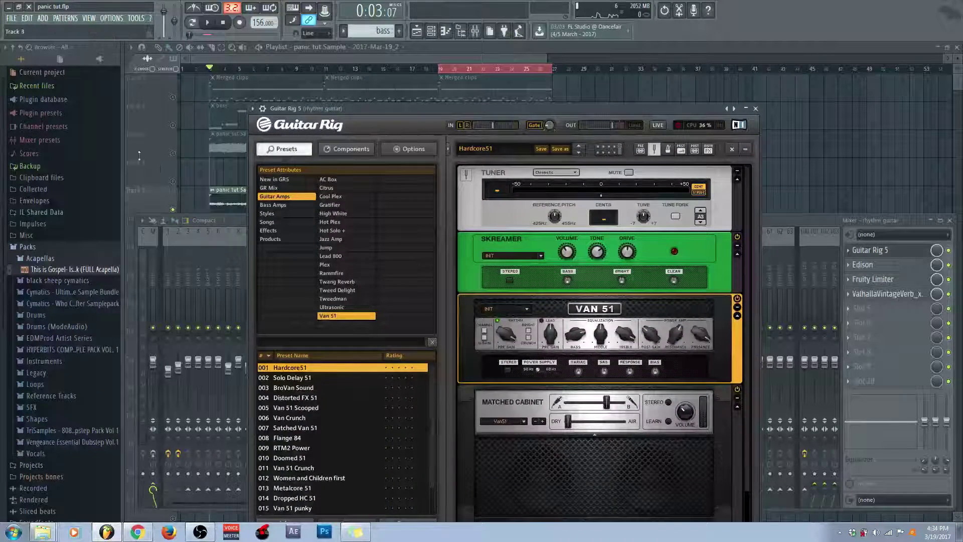
pyautogui.click(157, 202)
pyautogui.click(165, 233)
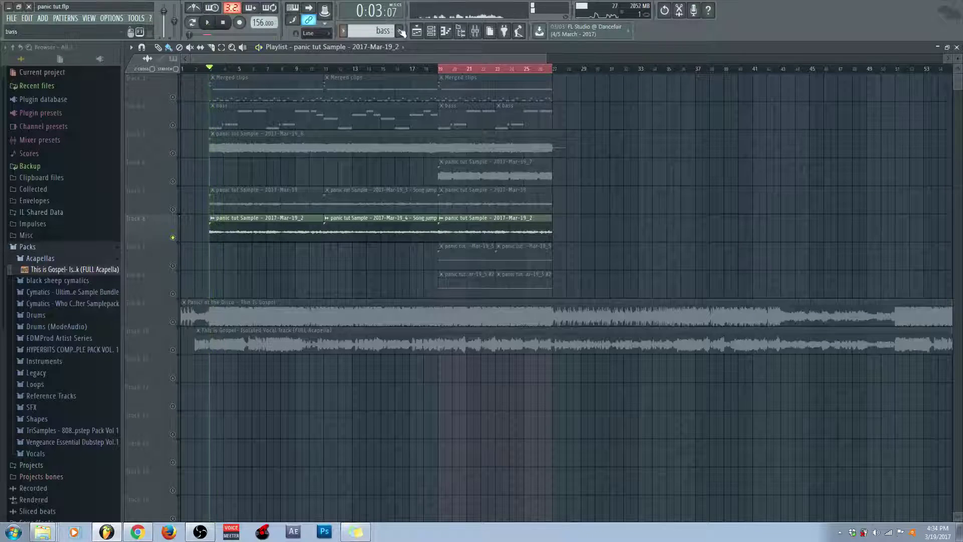
pyautogui.click(174, 209)
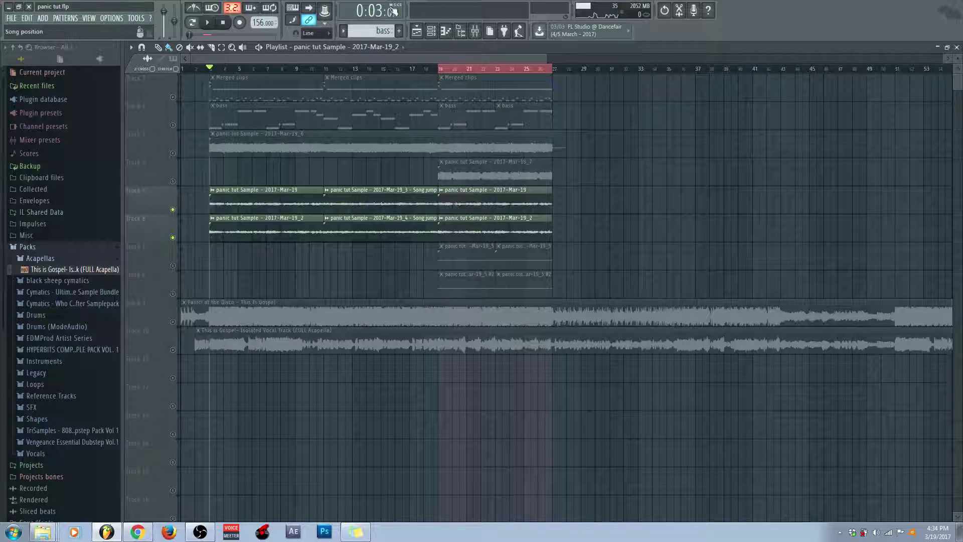
# Enable stereo on Guitar Rig 5's Skreamer, Van 51 and Matched Cabinet modules and play the rhythm guitars.
pyautogui.click(431, 31)
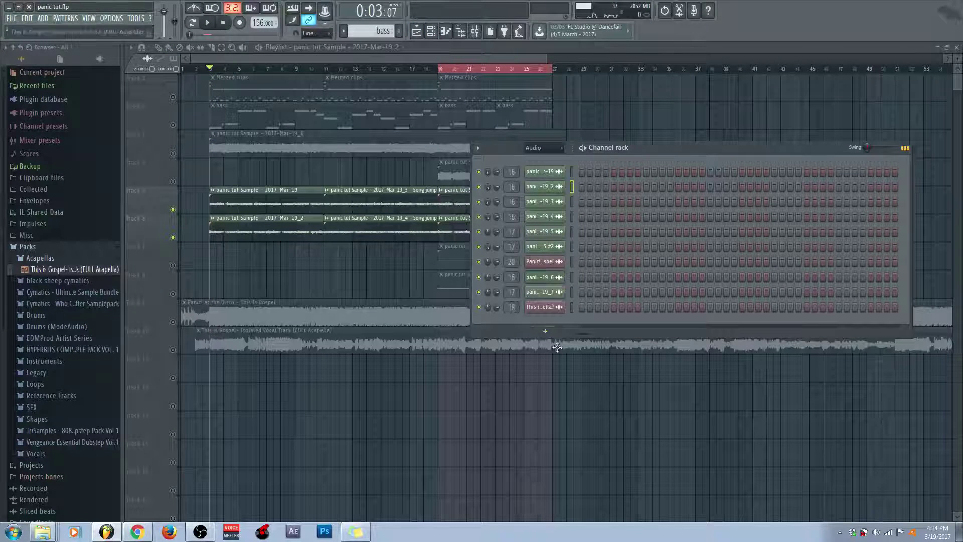
pyautogui.click(474, 32)
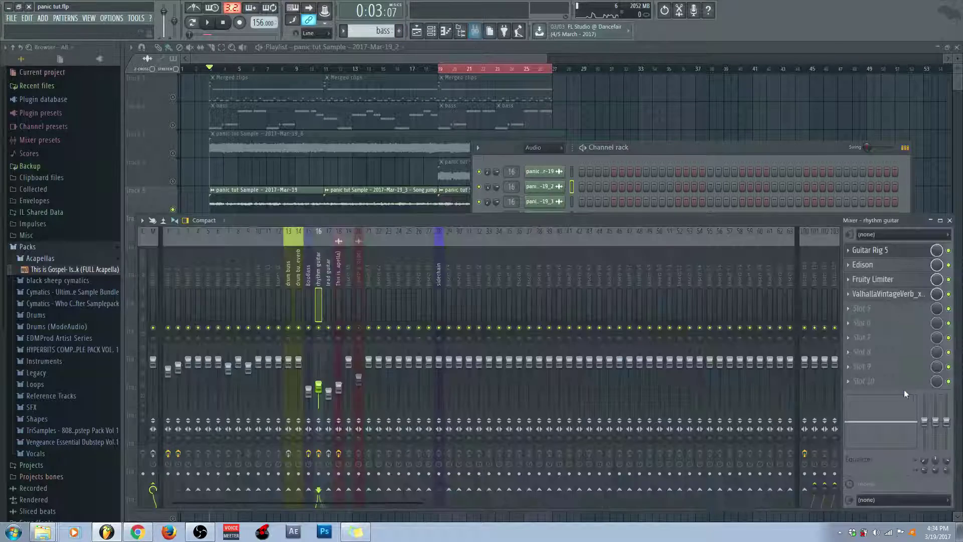
pyautogui.click(903, 255)
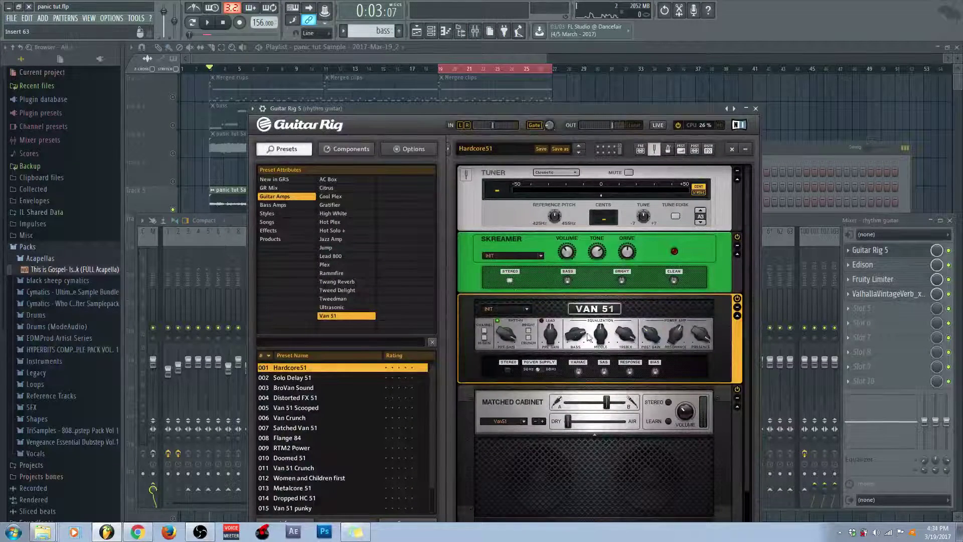
pyautogui.click(667, 403)
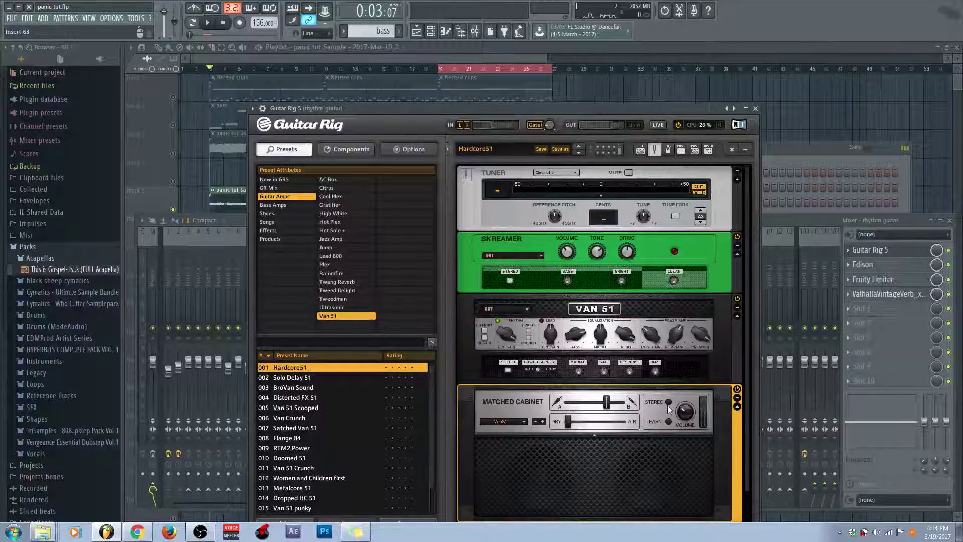
pyautogui.click(206, 23)
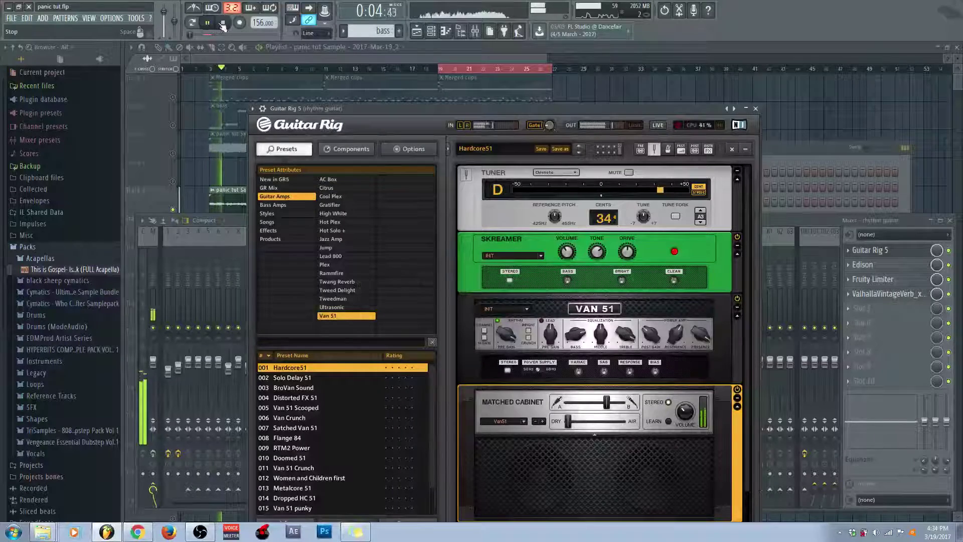
pyautogui.click(223, 23)
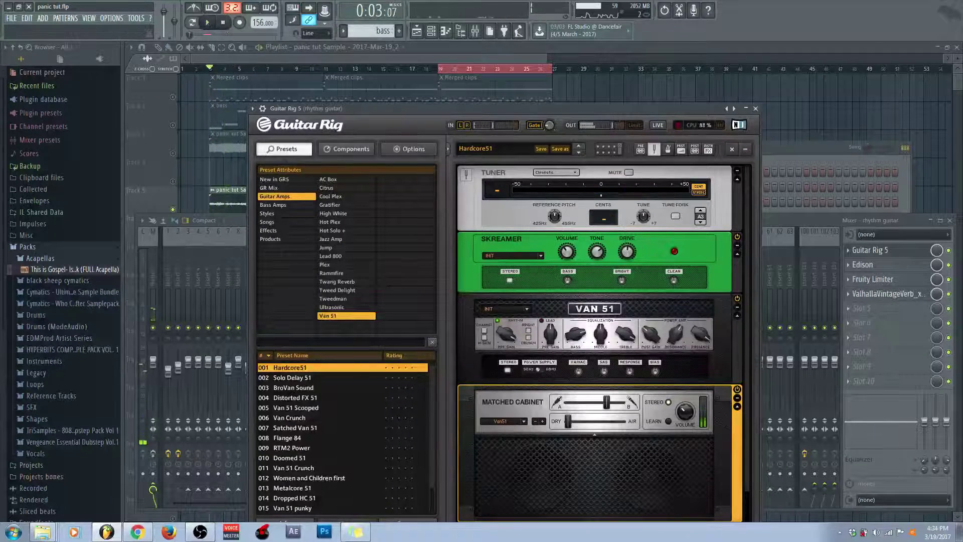
# Solo the guitar clip on Track 3 in the playlist.
pyautogui.click(814, 224)
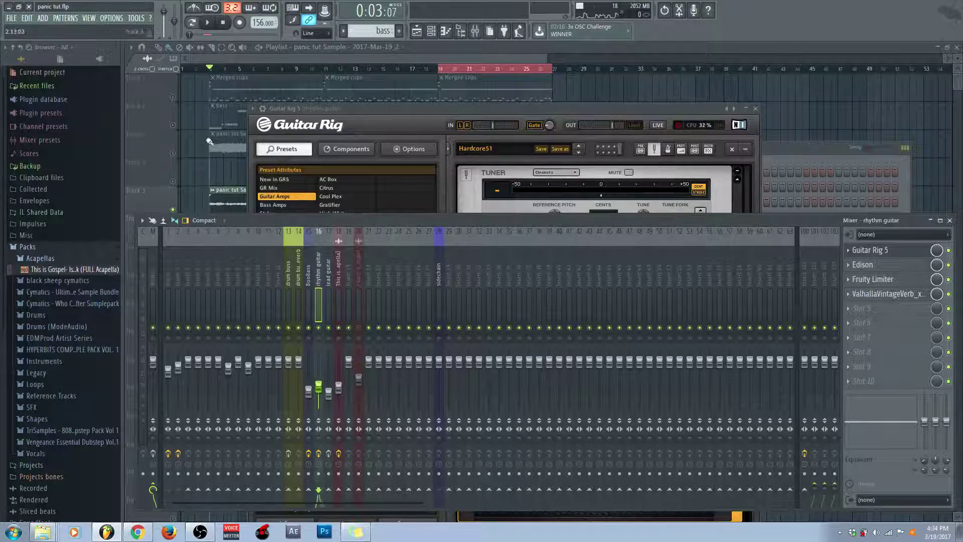
pyautogui.rightClick(170, 155)
pyautogui.click(167, 153)
pyautogui.rightClick(172, 153)
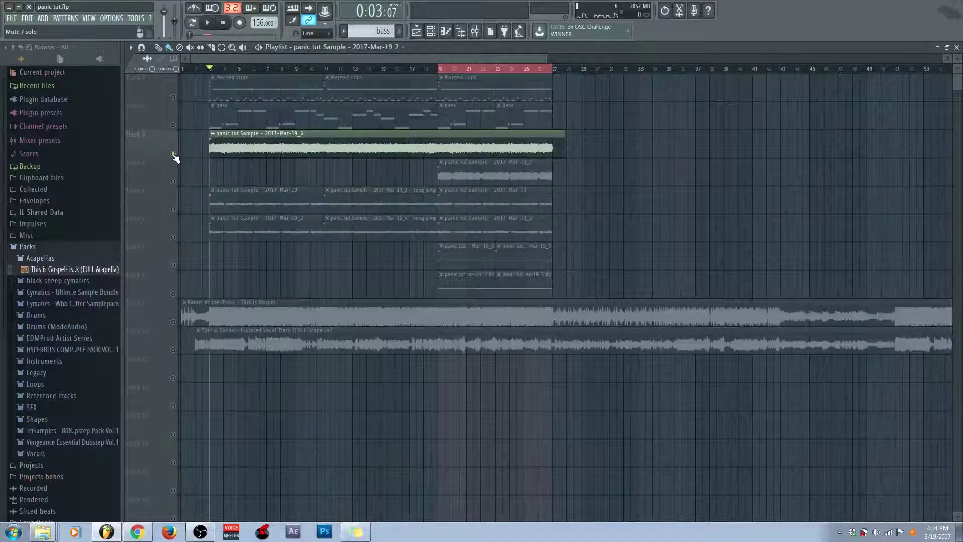
# Play Track 3 with Guitar Rig 5 bypassed and open the rhythm guitar insert's Fruity Limiter.
pyautogui.click(475, 31)
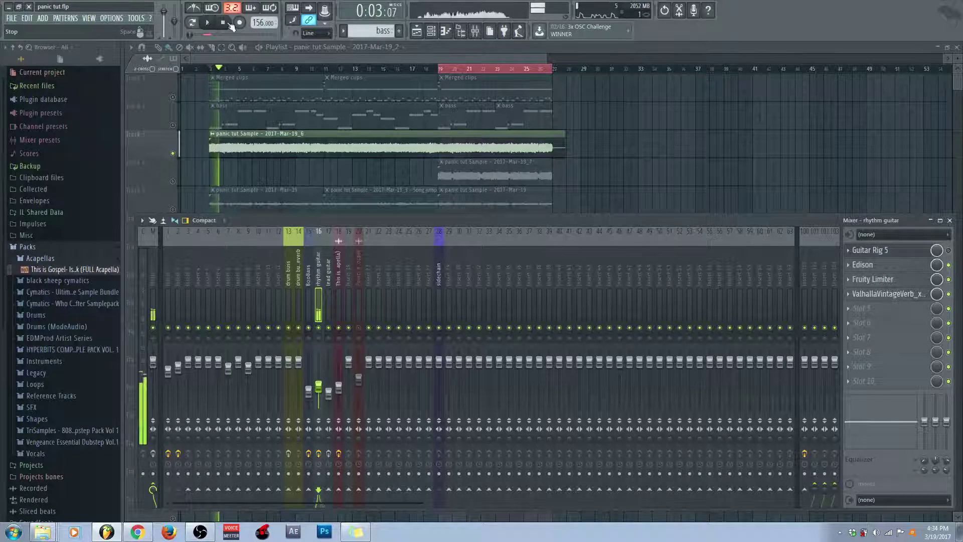
pyautogui.click(904, 283)
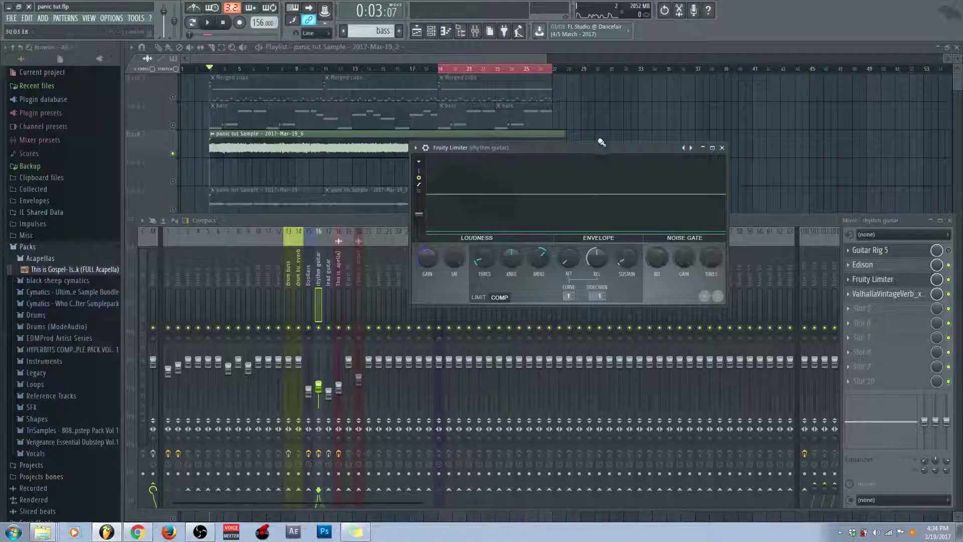
# Move the Fruity Limiter window clear of the playlist, end Track 3's solo and play all tracks briefly.
pyautogui.moveTo(597, 147); pyautogui.dragTo(721, 104)
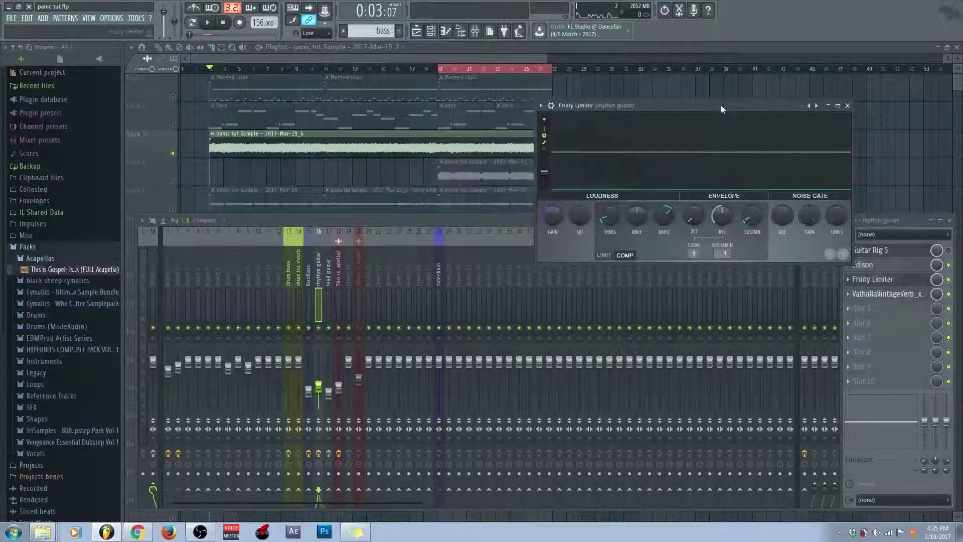
pyautogui.click(166, 153)
pyautogui.click(206, 23)
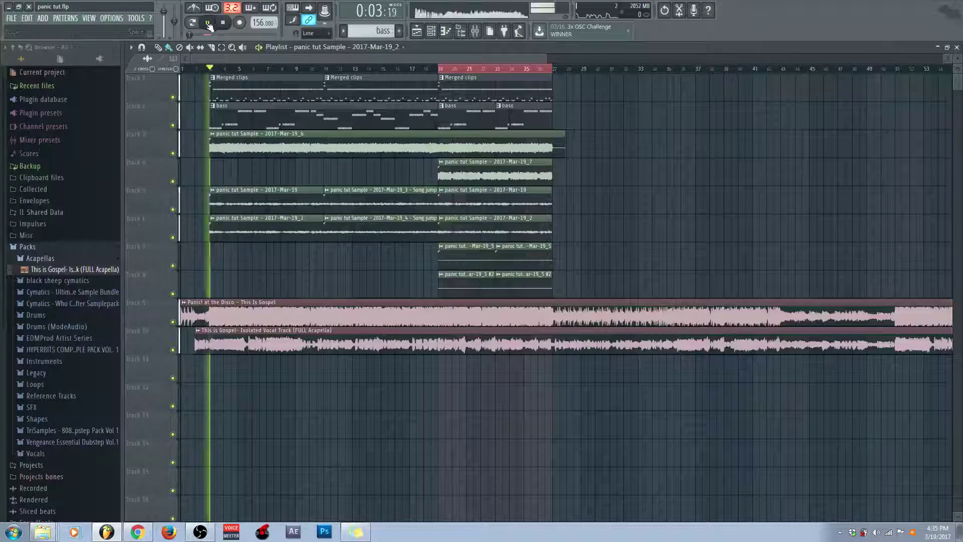
pyautogui.click(223, 22)
# Lower the BooBass insert's volume slightly in the mixer while the full mix plays.
pyautogui.click(476, 33)
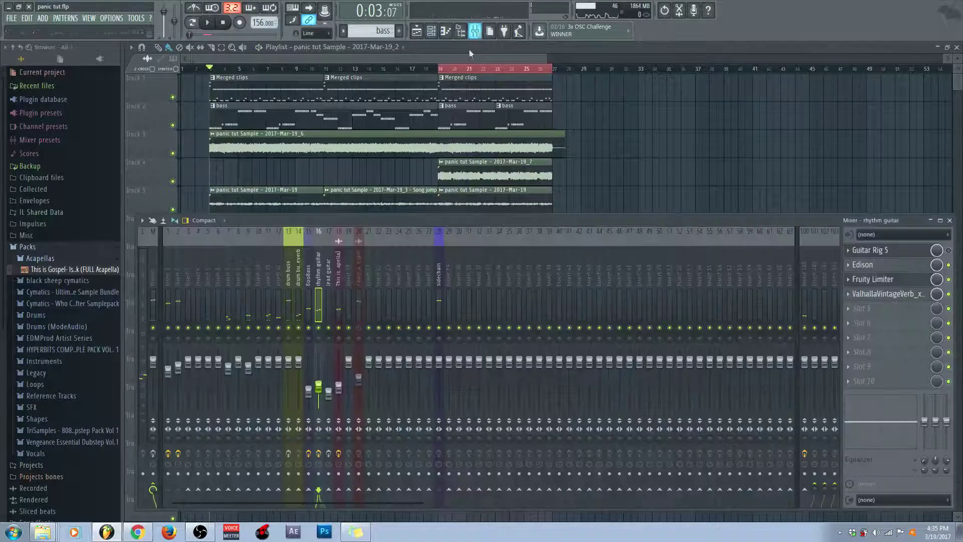
pyautogui.press('space')
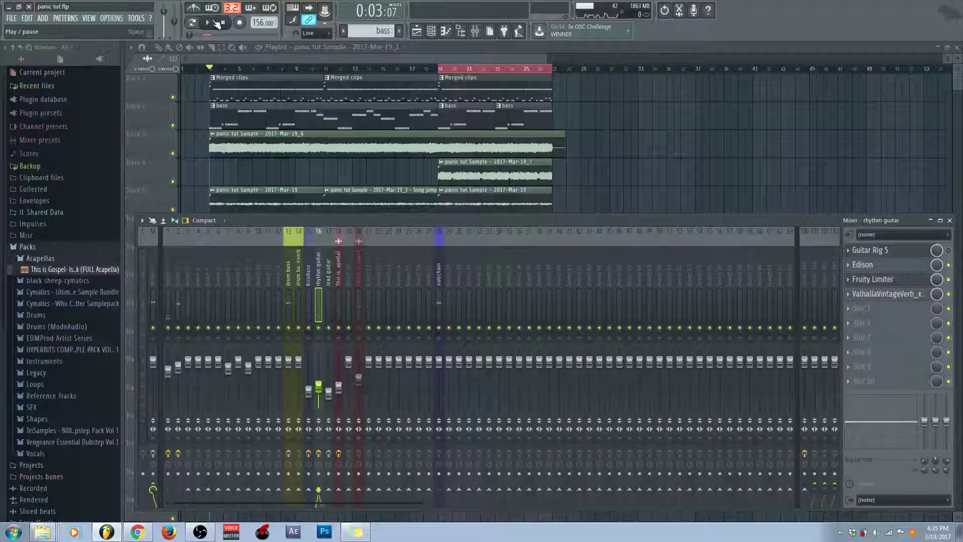
pyautogui.click(308, 306)
pyautogui.moveTo(309, 398); pyautogui.dragTo(309, 395)
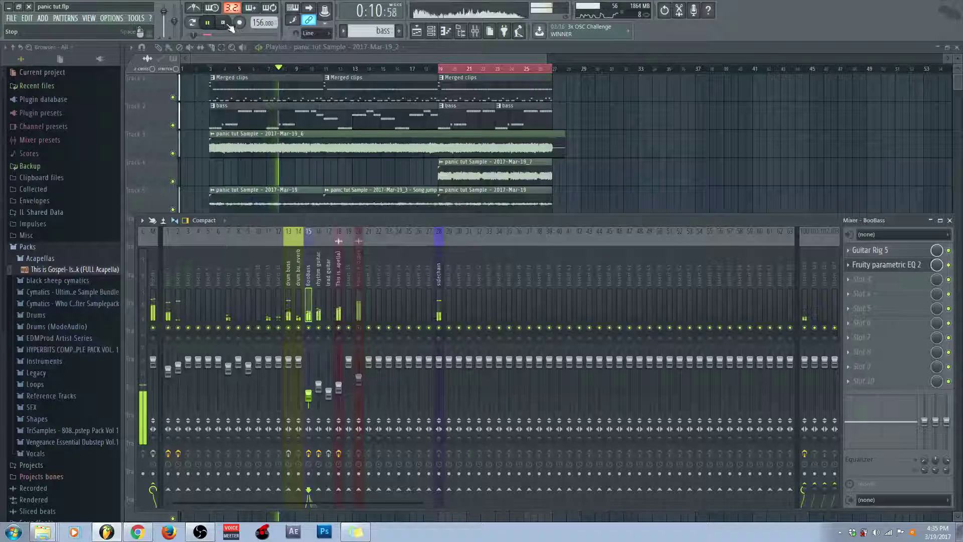
pyautogui.press('space')
# Inspect the mixer routing of Insert 1, Insert 2 and the sidechain insert.
pyautogui.click(320, 312)
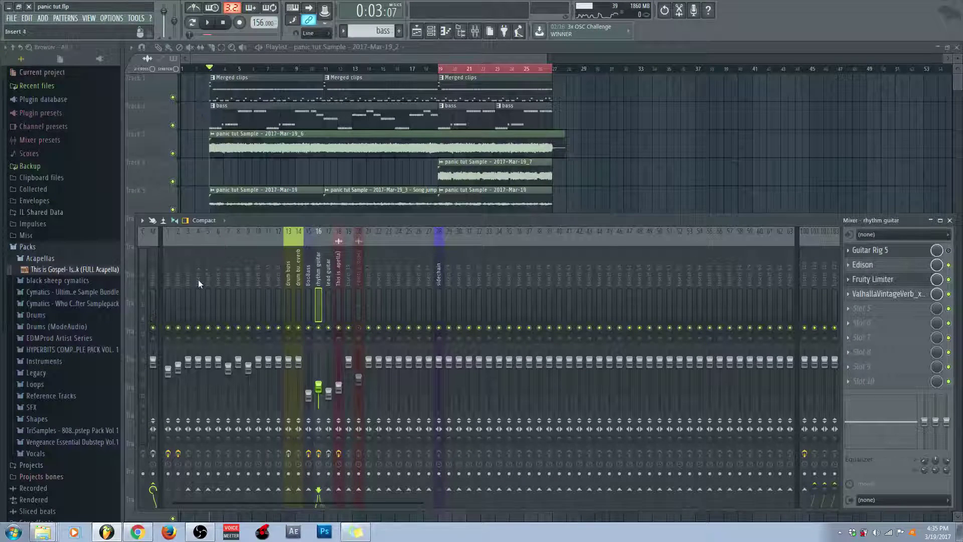
pyautogui.click(168, 305)
pyautogui.click(176, 307)
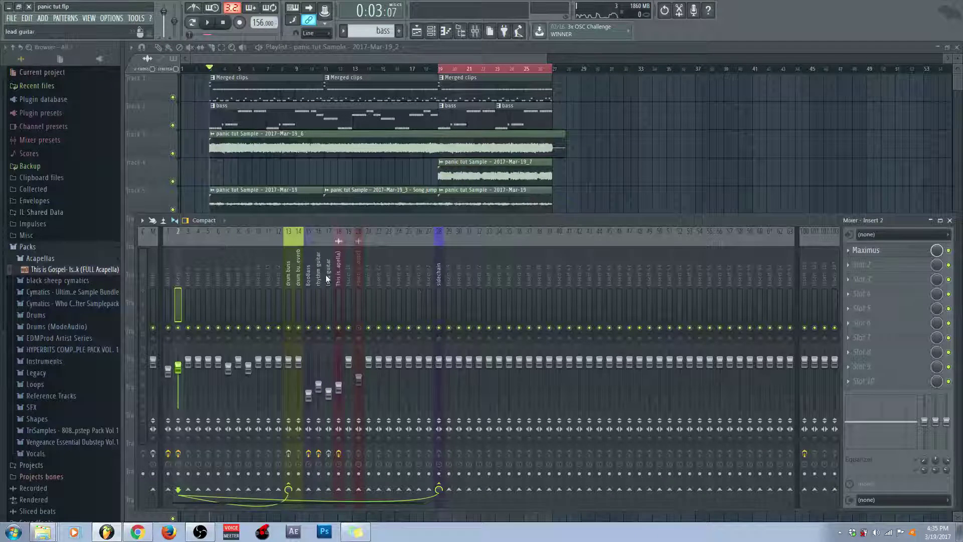
pyautogui.click(441, 305)
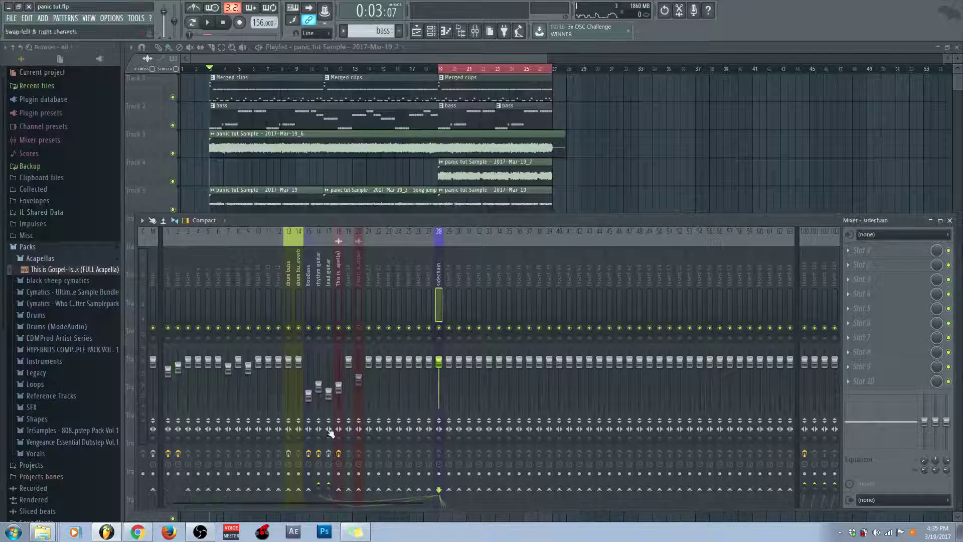
# Open the rhythm guitar insert's Fruity Limiter and watch its compression while the full mix plays.
pyautogui.click(319, 296)
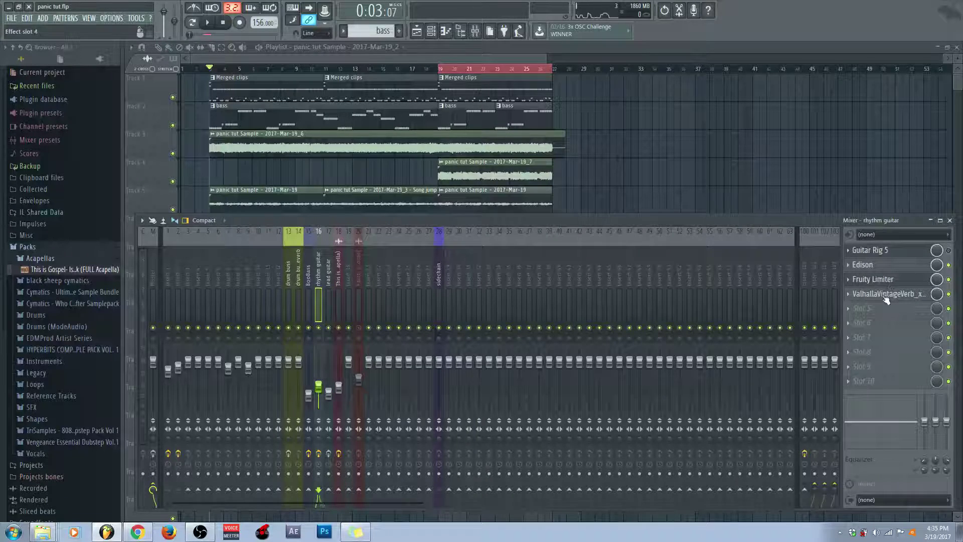
pyautogui.click(886, 279)
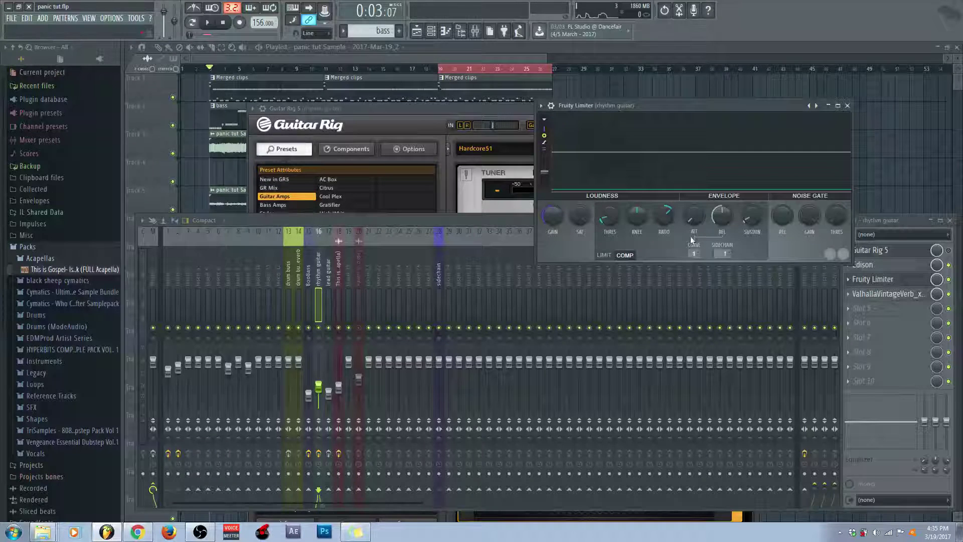
pyautogui.click(208, 23)
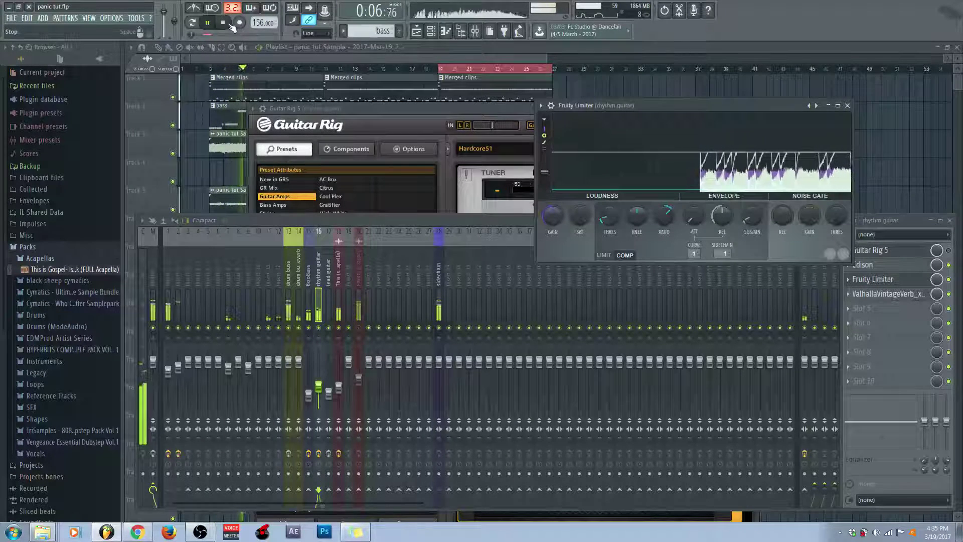
pyautogui.press('space')
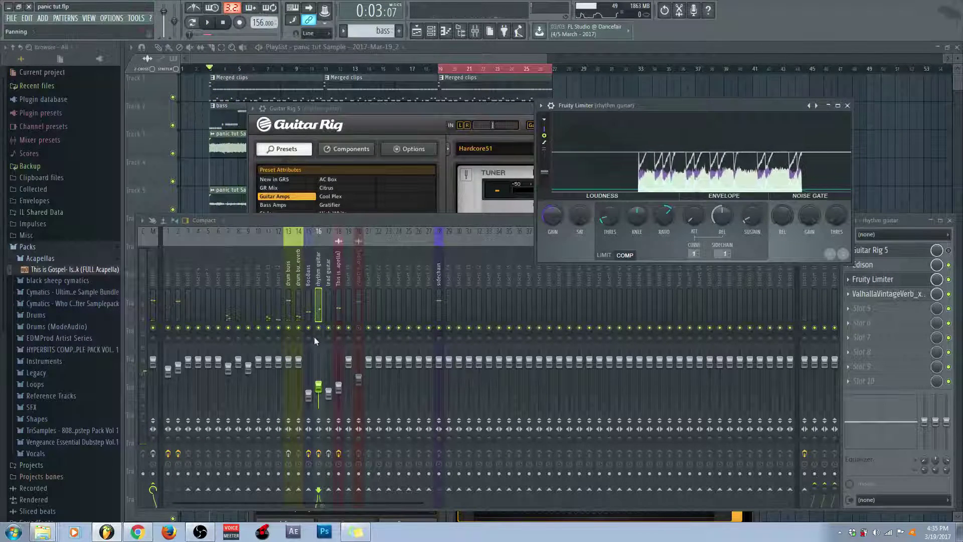
# Audition the song from bar 19 with the lead guitar insert selected and its mixer meters in view.
pyautogui.click(329, 301)
pyautogui.click(439, 67)
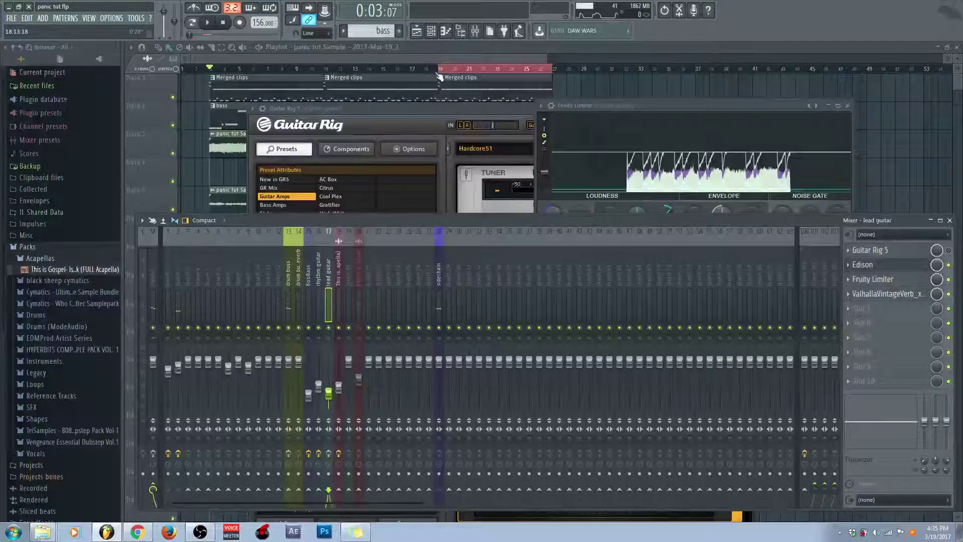
pyautogui.click(212, 24)
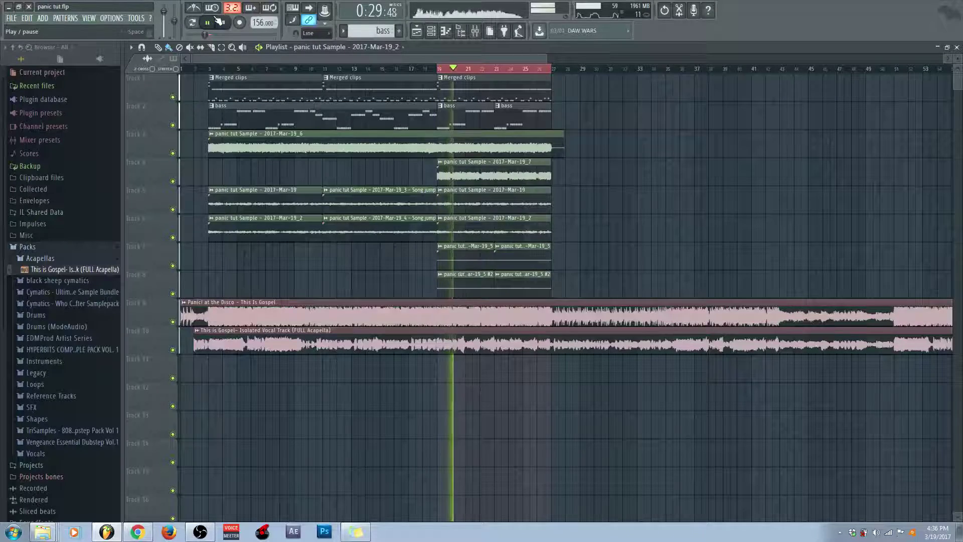
pyautogui.press('F9')
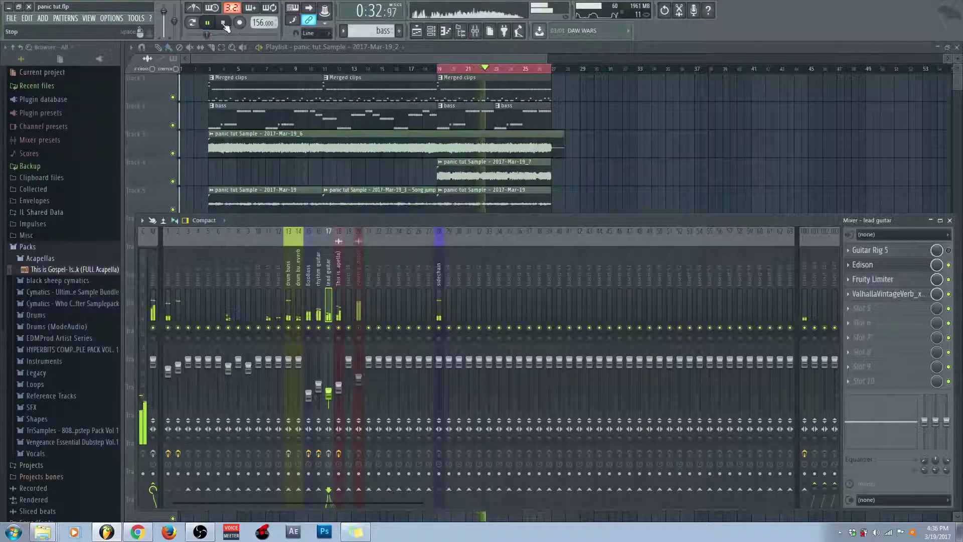
pyautogui.press('space')
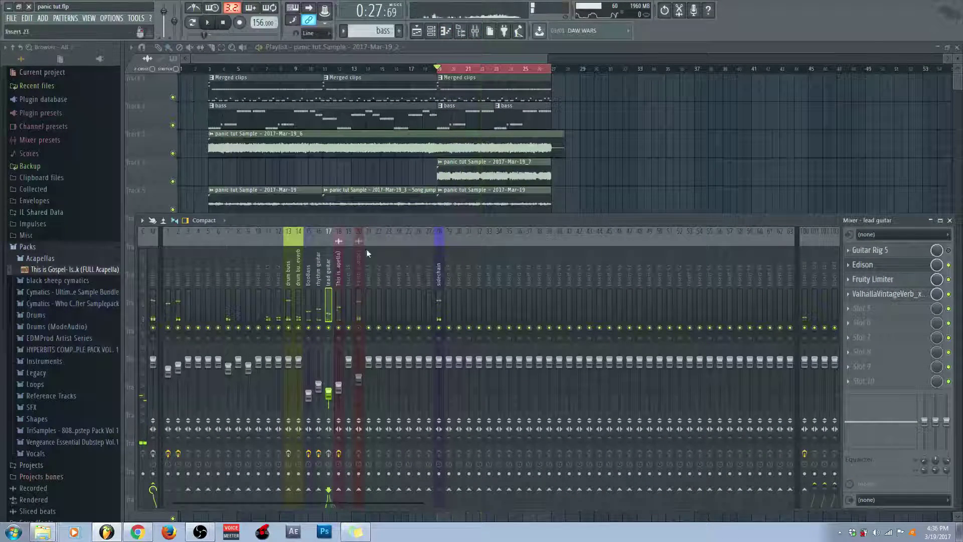
# Compare the effect chains of the rhythm guitar, lead guitar, Insert 100 and drum buss, including their ValhallaVintageVerb slots.
pyautogui.click(317, 313)
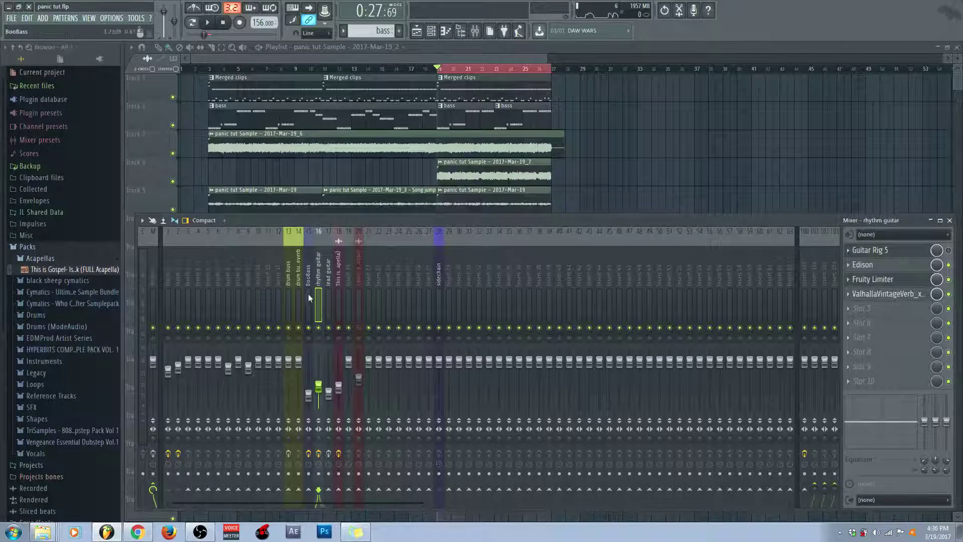
pyautogui.click(326, 296)
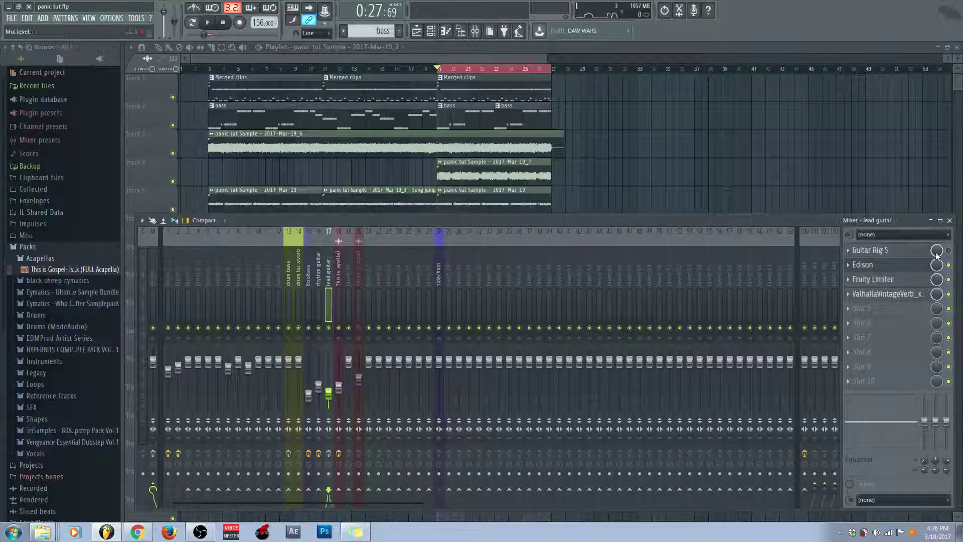
pyautogui.click(805, 306)
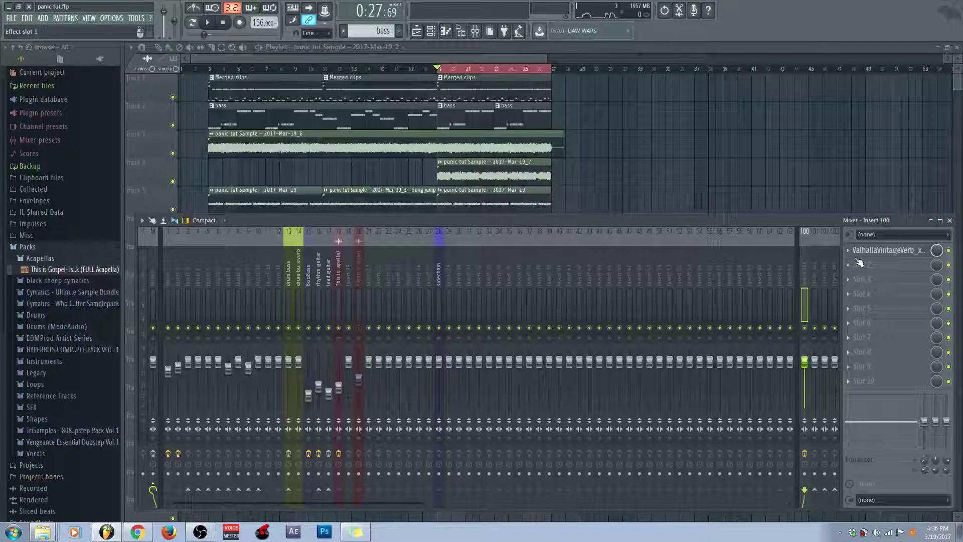
pyautogui.click(330, 287)
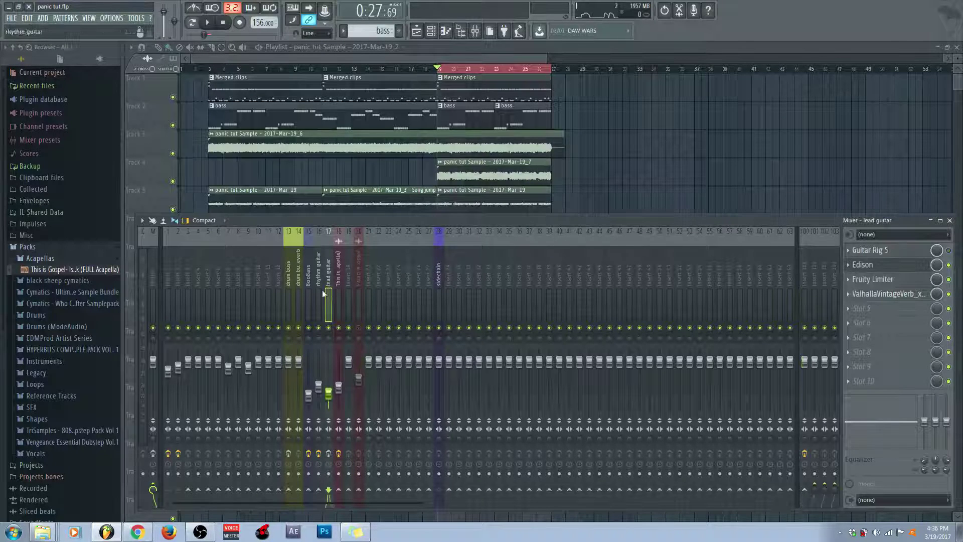
pyautogui.click(318, 295)
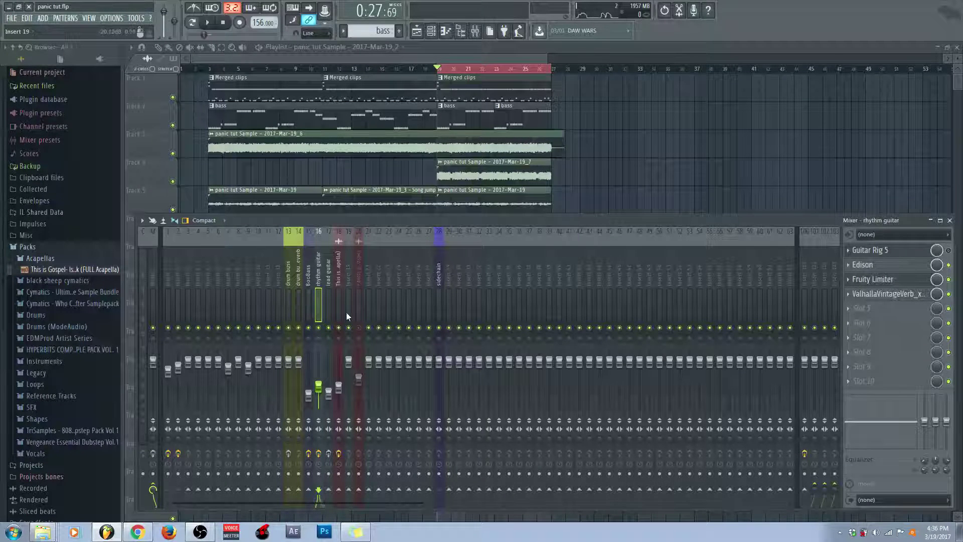
pyautogui.click(288, 306)
pyautogui.click(318, 300)
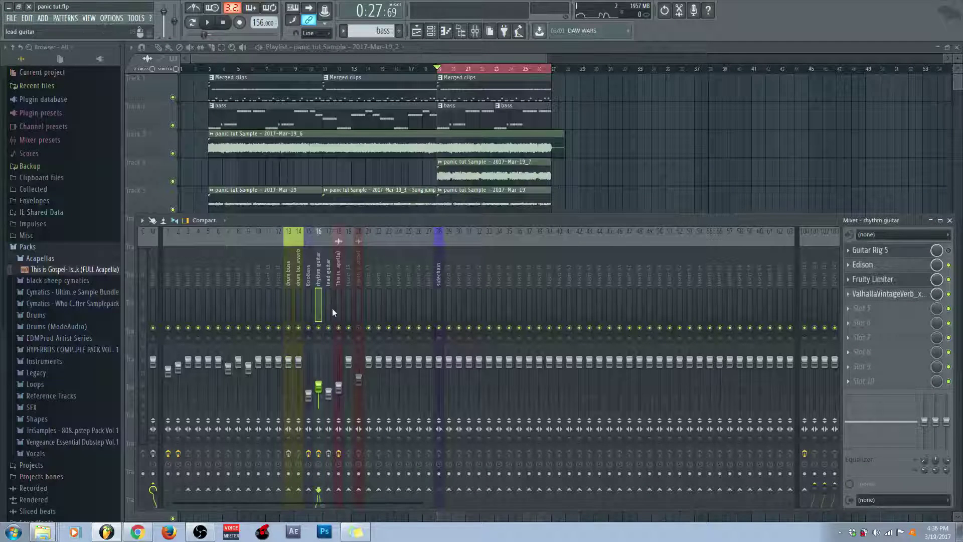
pyautogui.click(330, 308)
pyautogui.click(288, 308)
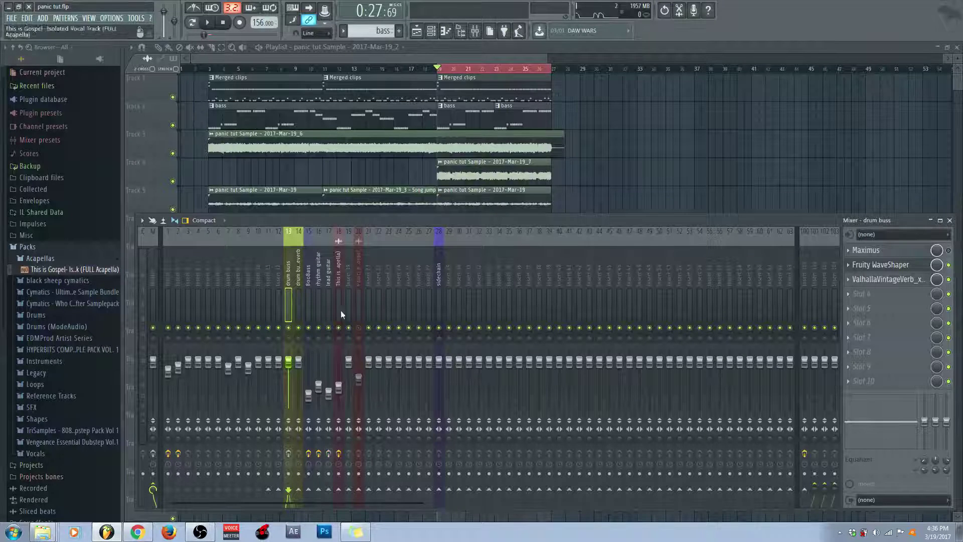
# Check both guitar inserts' effects again and replay the bar 19 section with the lead guitar selected.
pyautogui.click(329, 285)
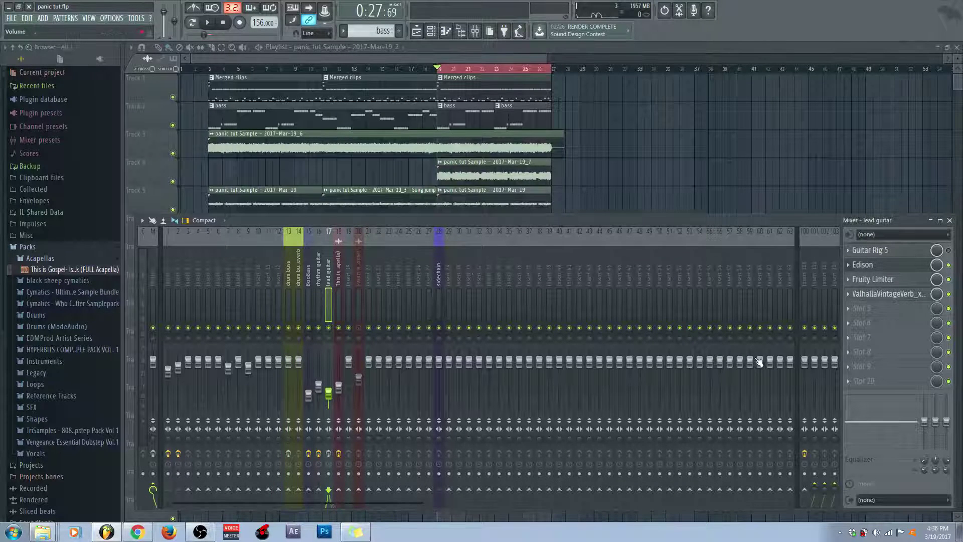
pyautogui.click(320, 274)
pyautogui.click(330, 277)
pyautogui.click(210, 24)
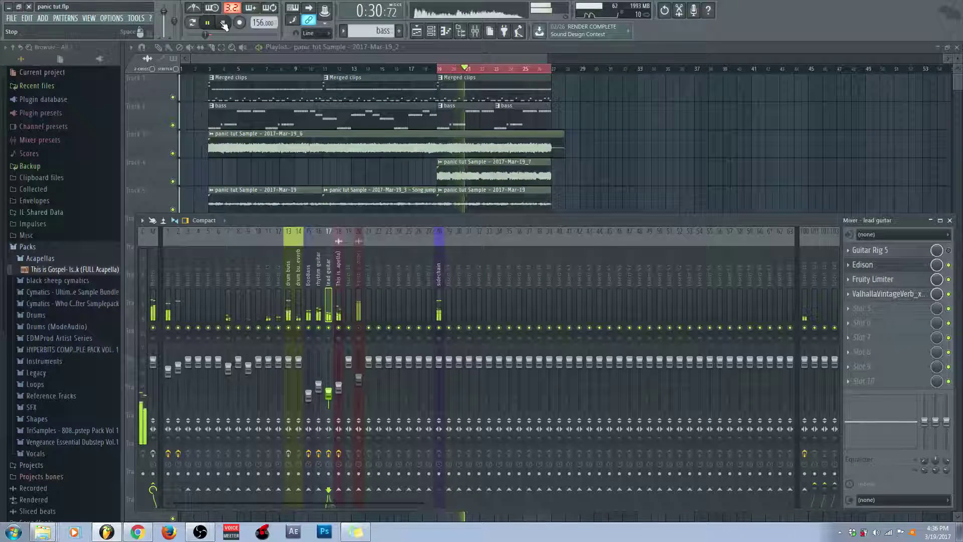
pyautogui.click(224, 23)
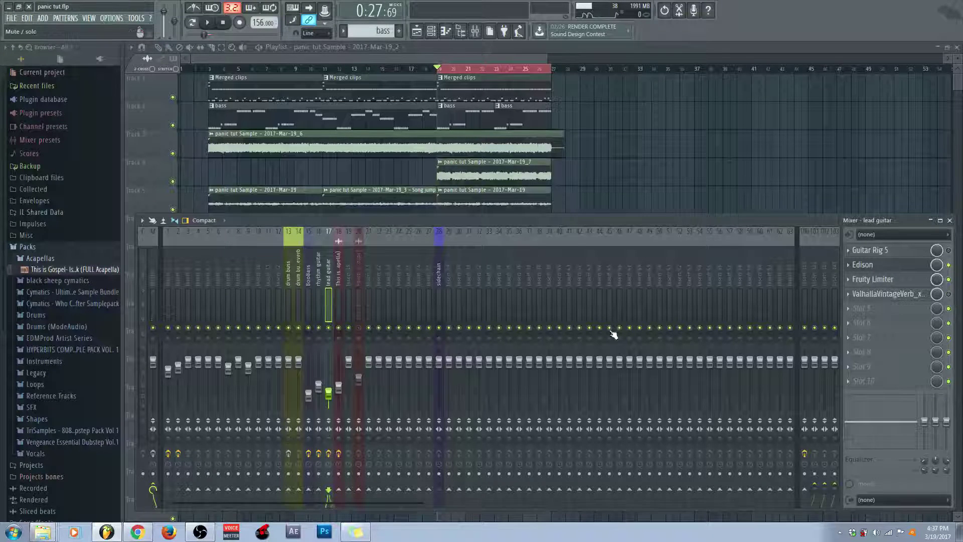
# Mute the lead guitar and compare the rhythm guitar with ValhallaVintageVerb off and on during playback.
pyautogui.click(318, 288)
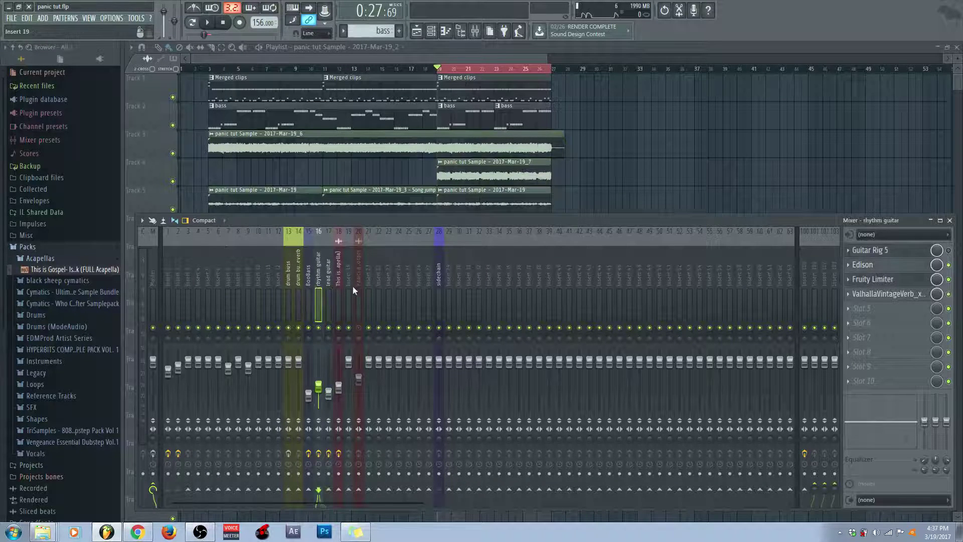
pyautogui.click(328, 329)
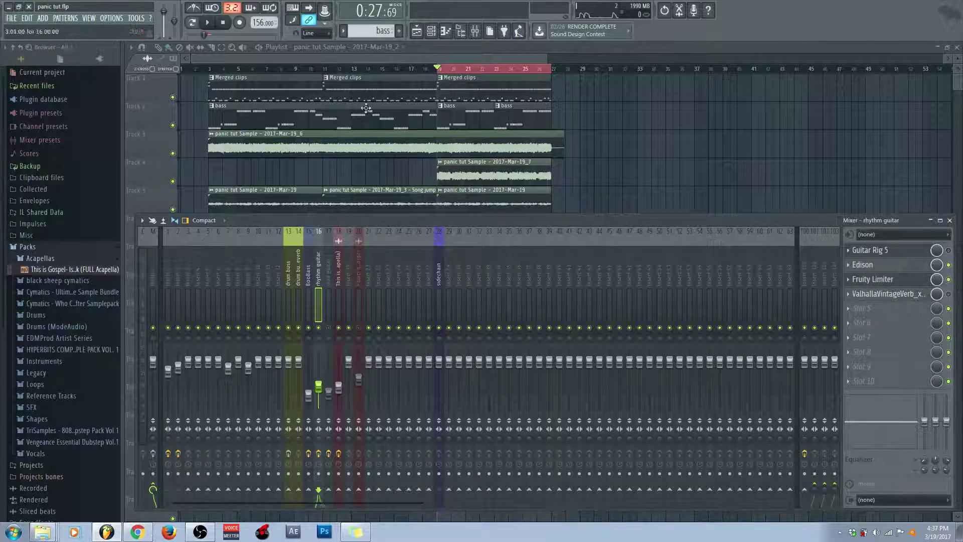
pyautogui.press('space')
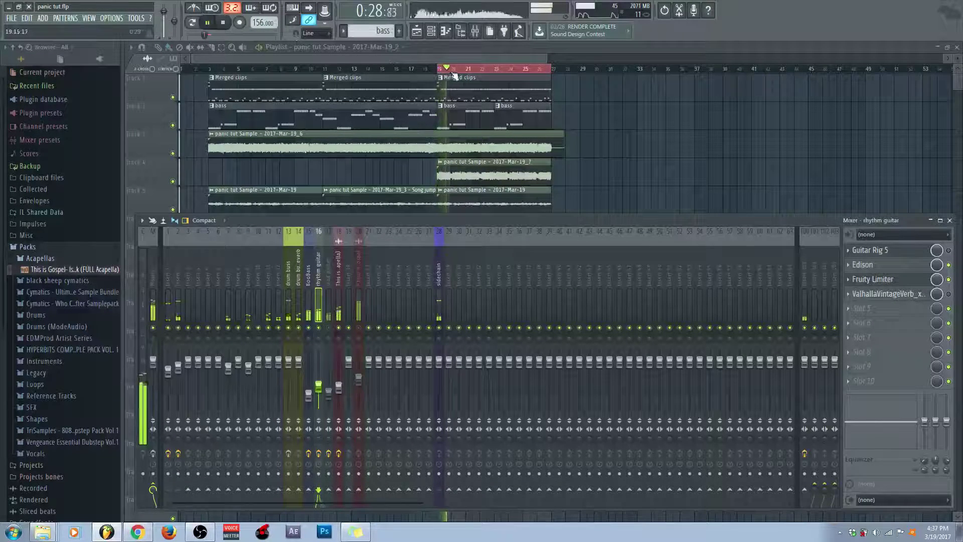
pyautogui.click(950, 294)
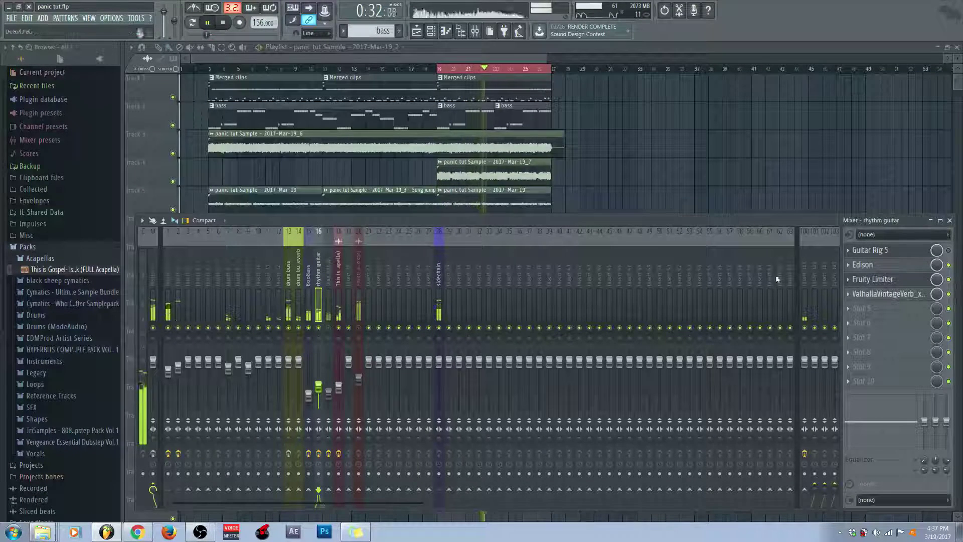
pyautogui.click(228, 26)
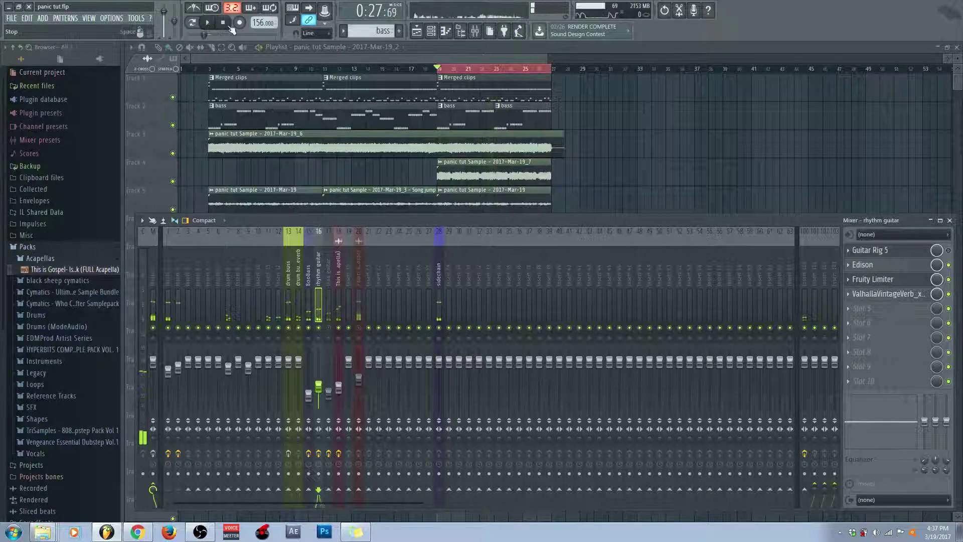
# Unmute the lead guitar, compare it with ValhallaVintageVerb off and on during playback, and open that reverb's settings.
pyautogui.click(329, 276)
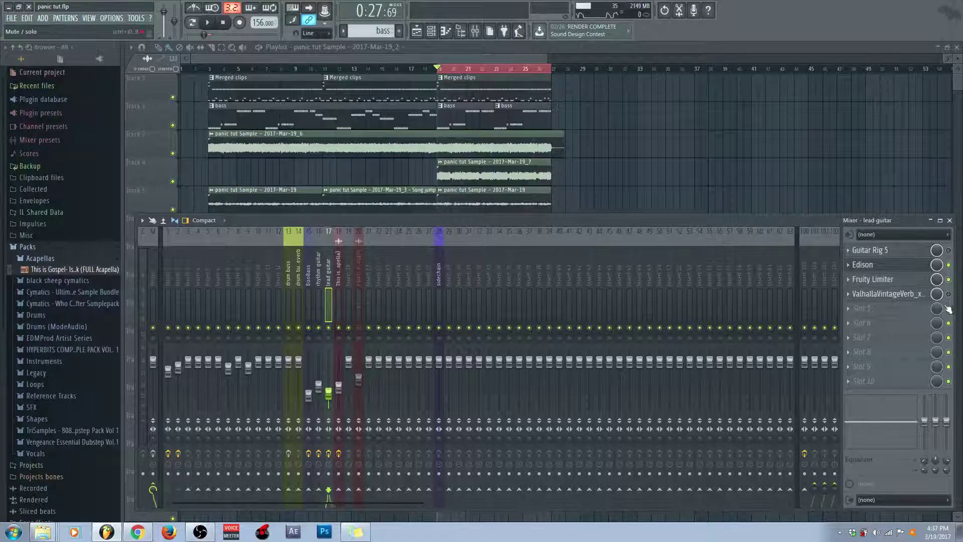
pyautogui.click(210, 25)
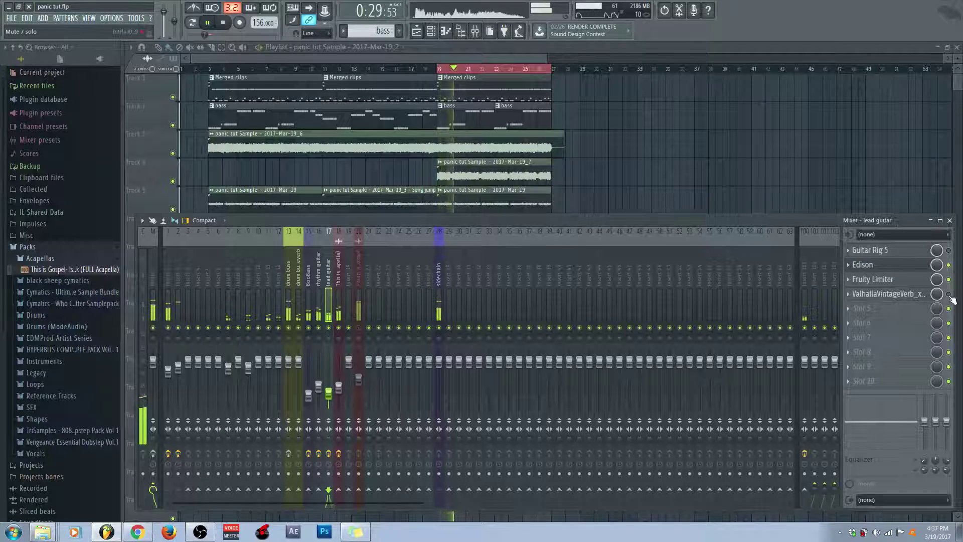
pyautogui.click(230, 22)
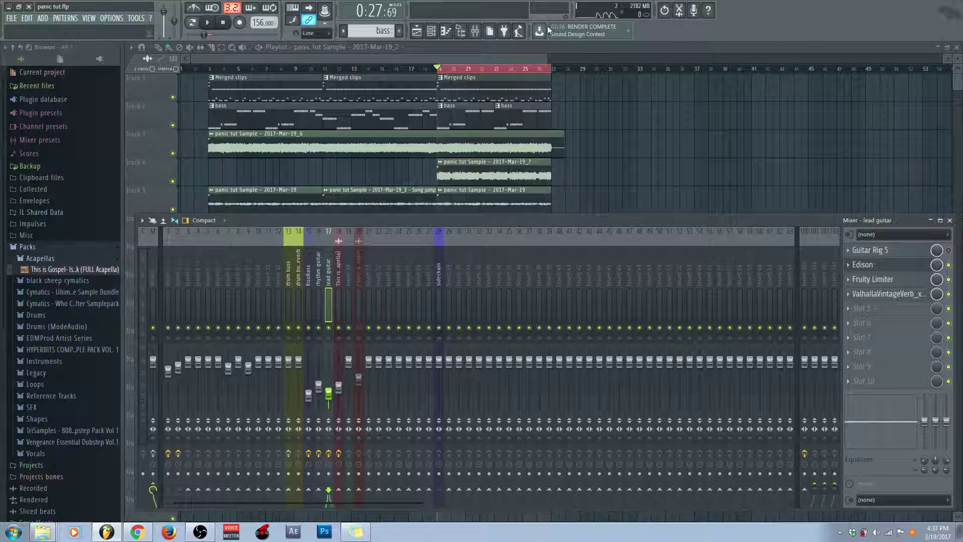
pyautogui.click(876, 294)
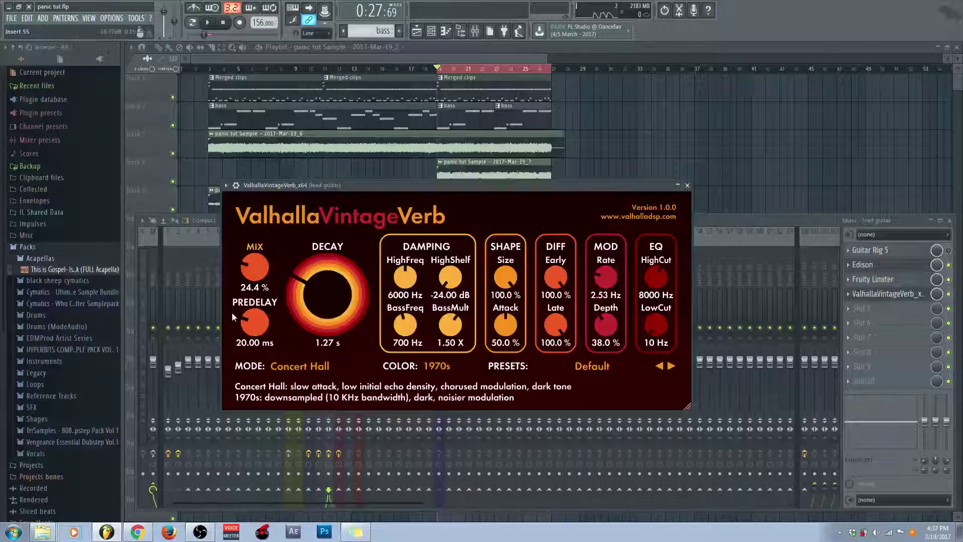
# Raise the low cut of the lead guitar's ValhallaVintageVerb to 450 Hz and close the reverb.
pyautogui.moveTo(657, 320); pyautogui.dragTo(655, 296)
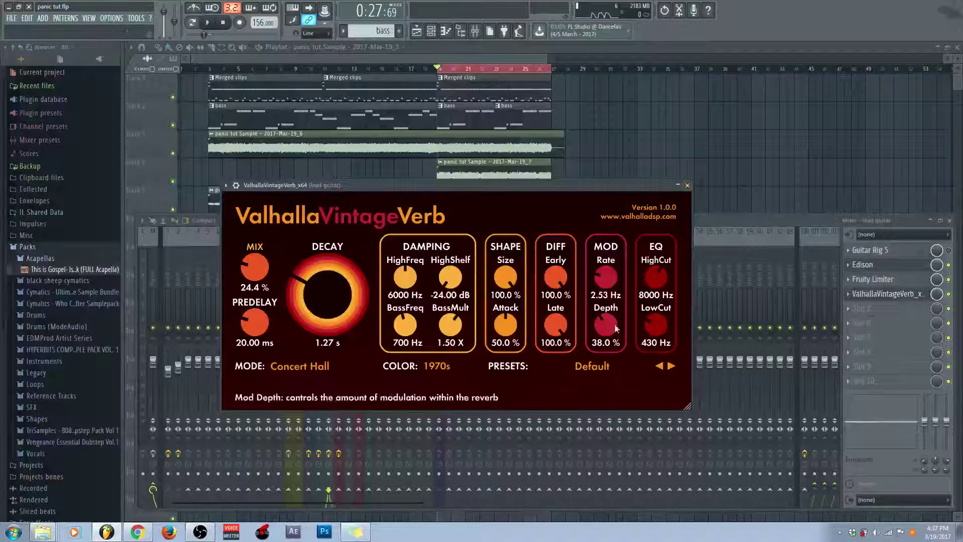
pyautogui.moveTo(646, 325); pyautogui.dragTo(645, 322)
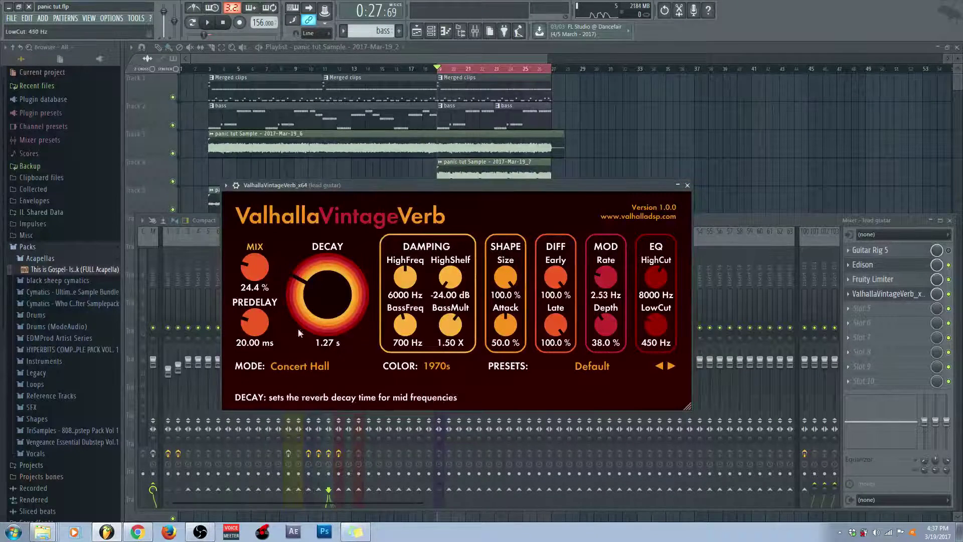
pyautogui.click(686, 186)
# Raise the low cut of the rhythm guitar's ValhallaVintageVerb to 410 Hz, close it and return to the mixer.
pyautogui.click(319, 283)
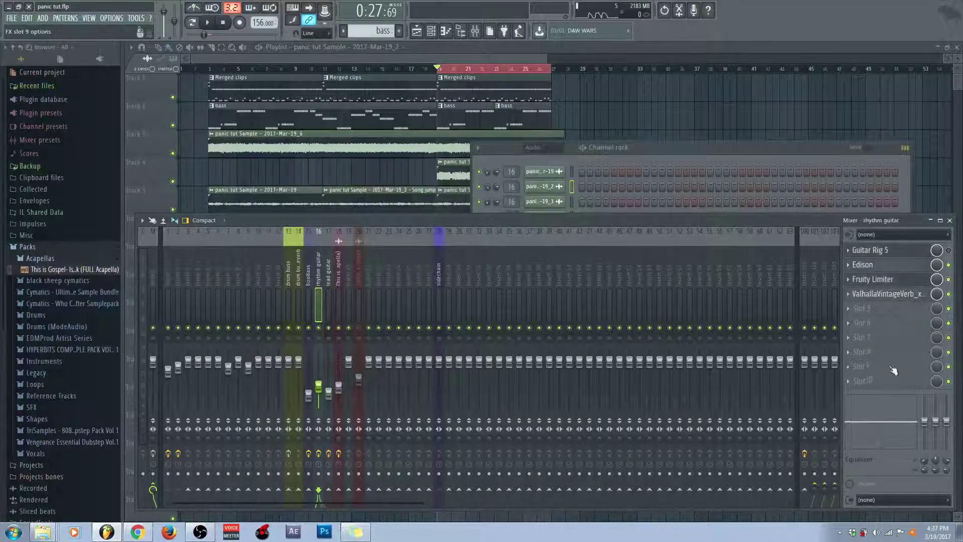
pyautogui.click(916, 295)
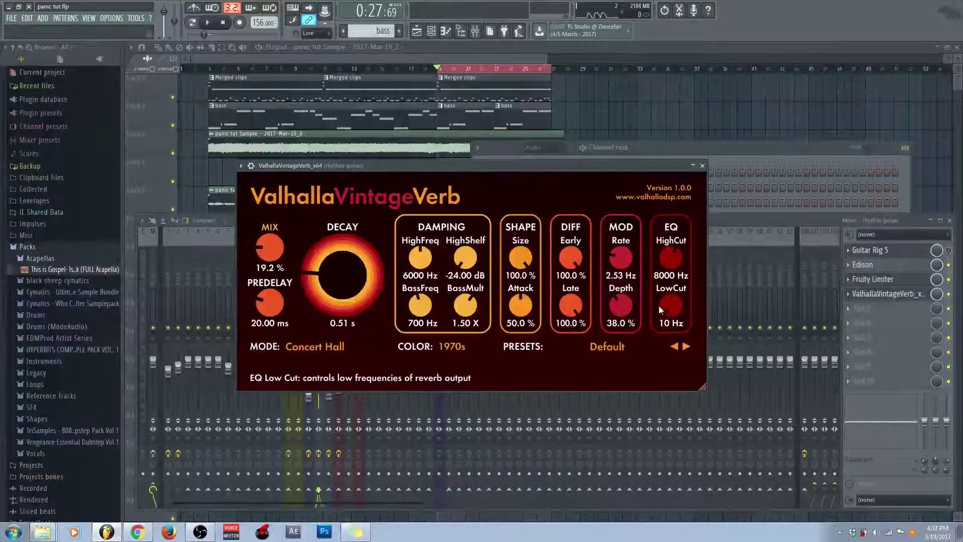
pyautogui.moveTo(659, 297); pyautogui.dragTo(659, 287)
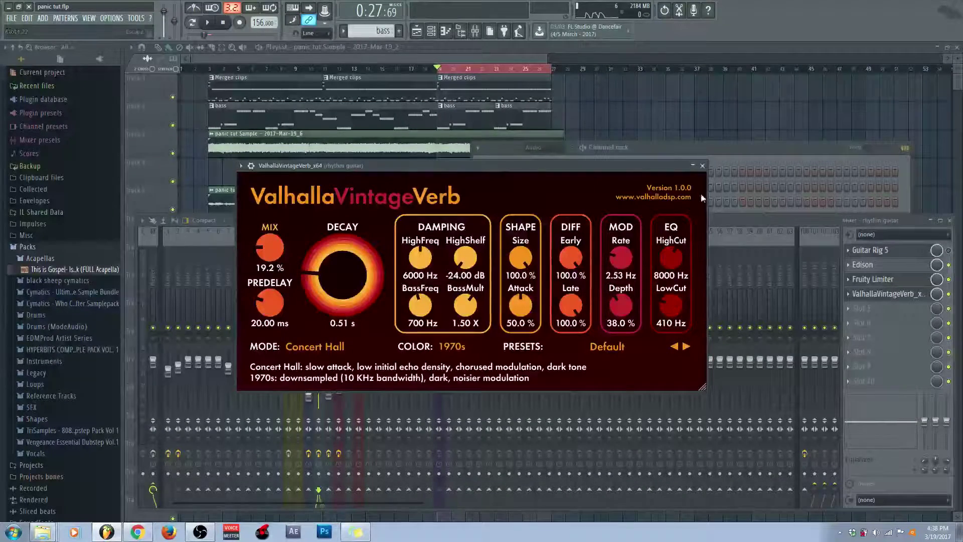
pyautogui.click(703, 167)
pyautogui.click(758, 108)
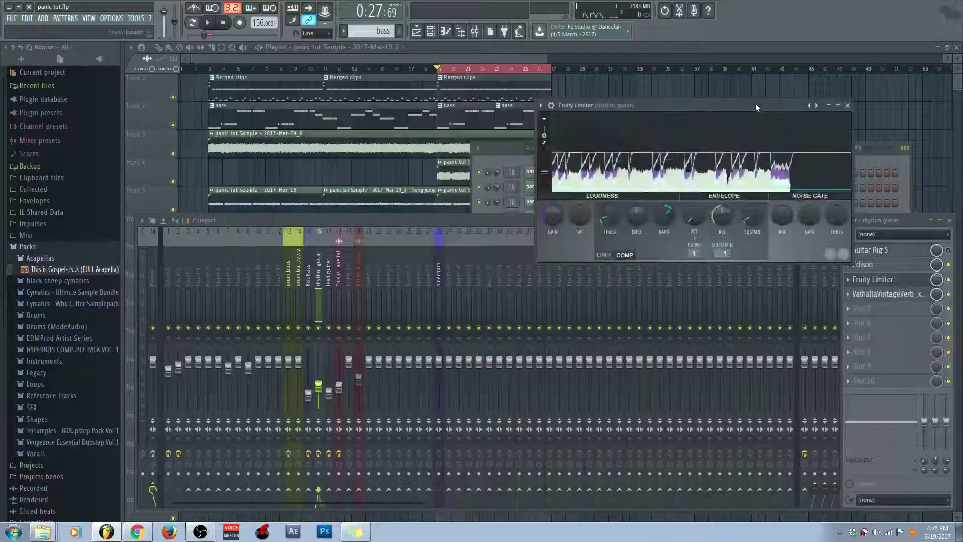
pyautogui.click(424, 223)
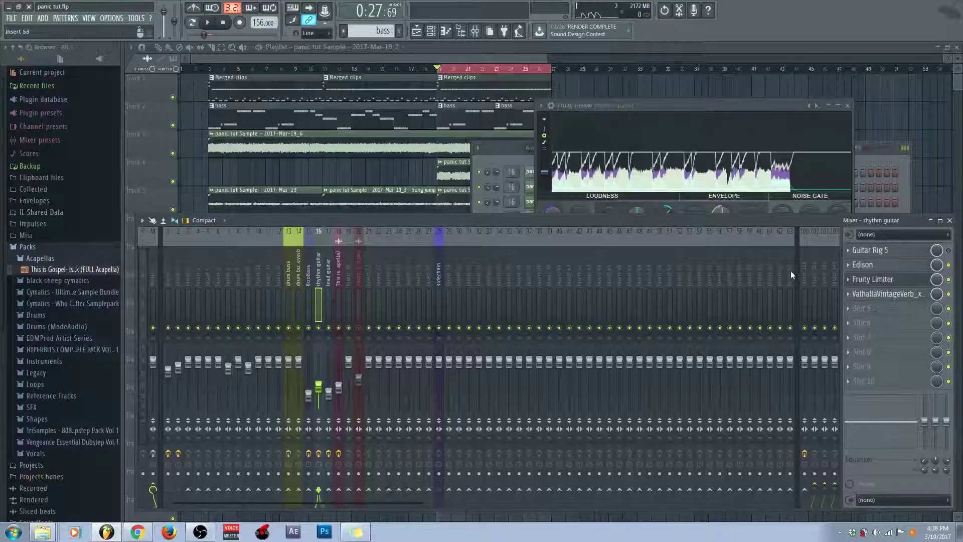
# Adjust the rhythm guitar's ValhallaVintageVerb mix by ear during playback, settle on 20.8 %, stop and close the reverb.
pyautogui.click(886, 295)
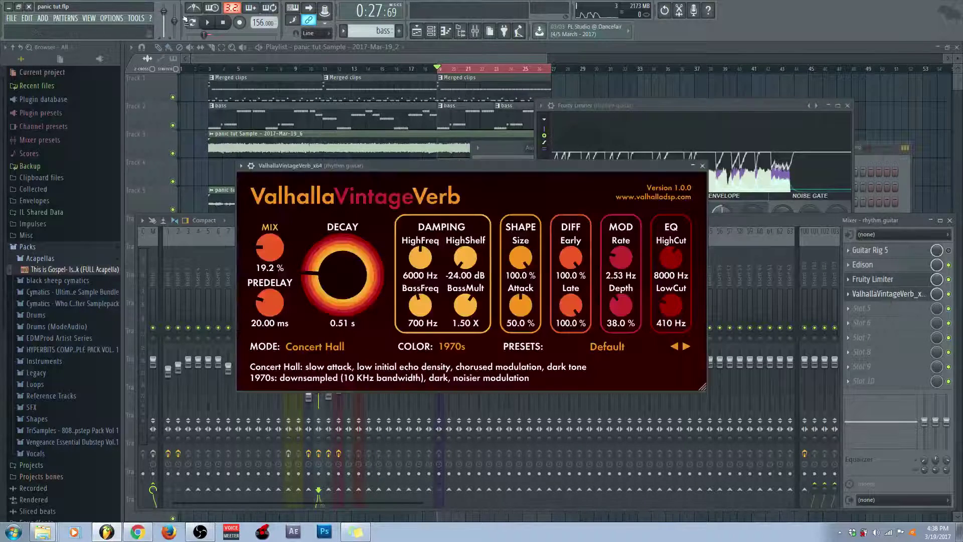
pyautogui.click(207, 22)
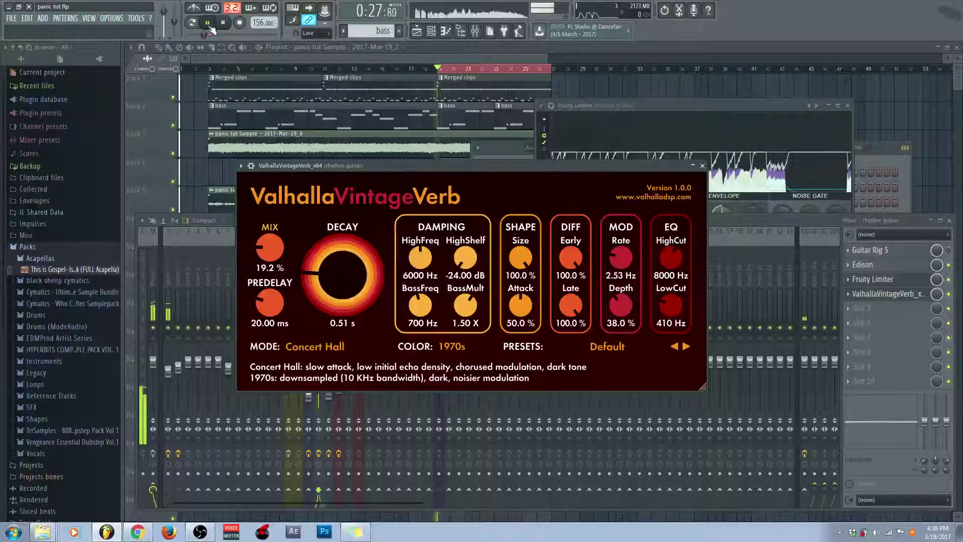
pyautogui.moveTo(270, 249); pyautogui.dragTo(266, 121)
pyautogui.click(743, 217)
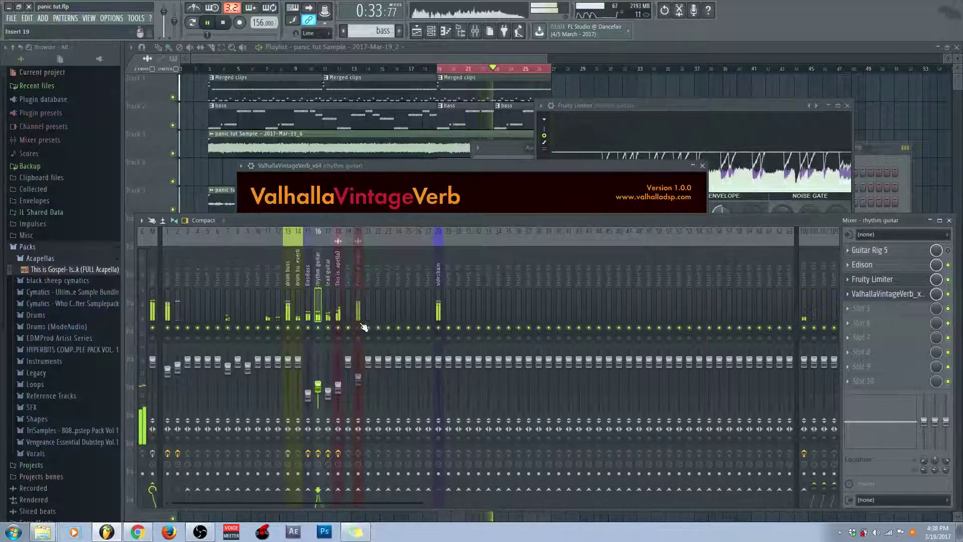
pyautogui.click(365, 183)
pyautogui.moveTo(277, 250); pyautogui.dragTo(279, 346)
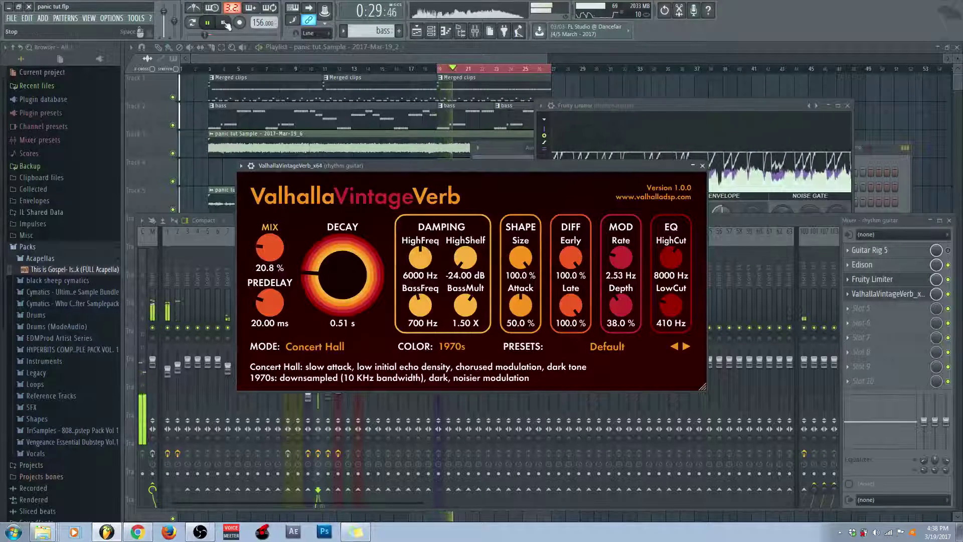
pyautogui.press('space')
pyautogui.click(702, 165)
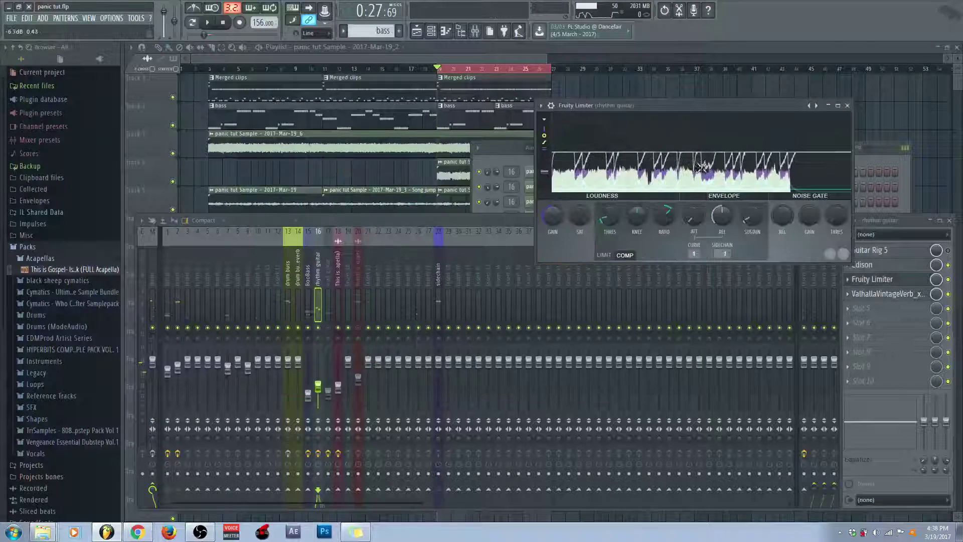
# Unmute the lead guitar and open the drum buss's Fruity WaveShaper to examine its curve.
pyautogui.click(341, 289)
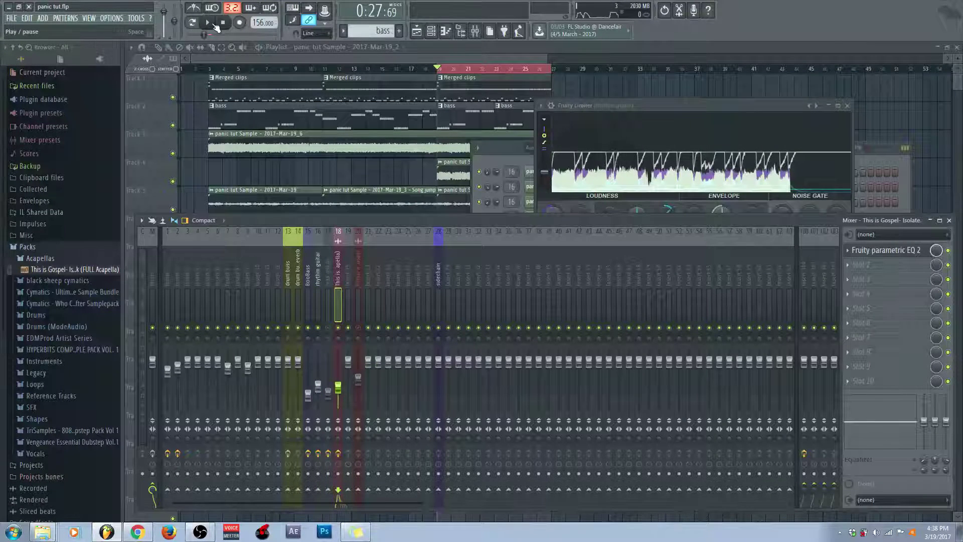
pyautogui.click(328, 328)
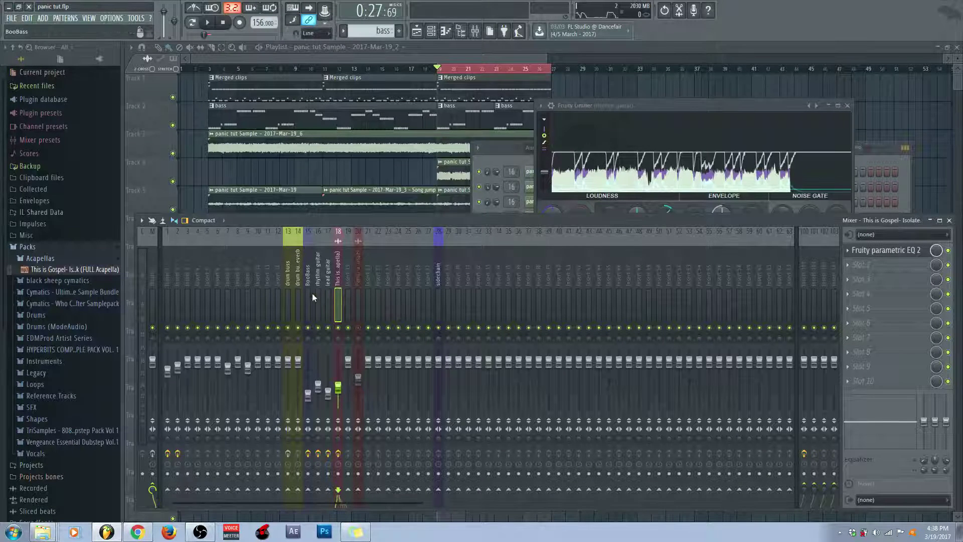
pyautogui.click(288, 285)
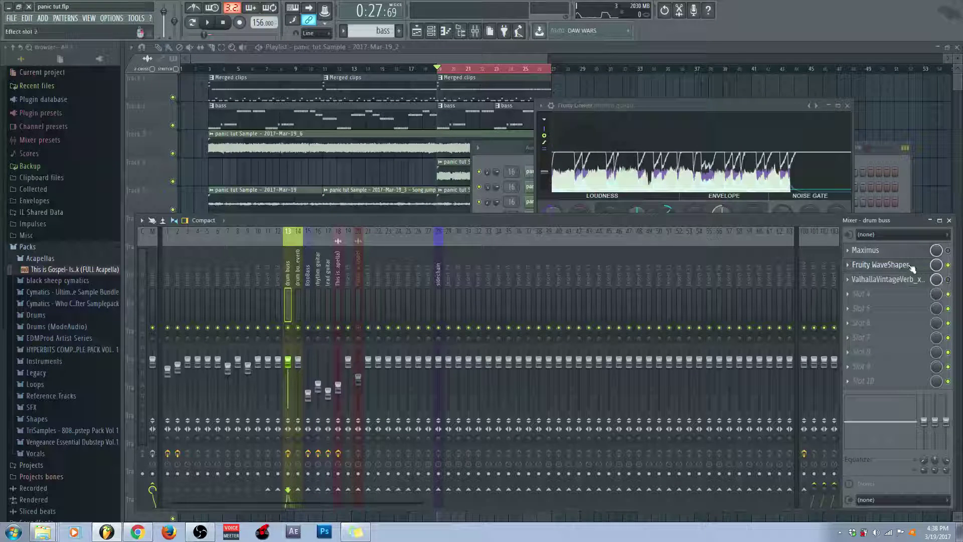
pyautogui.click(881, 264)
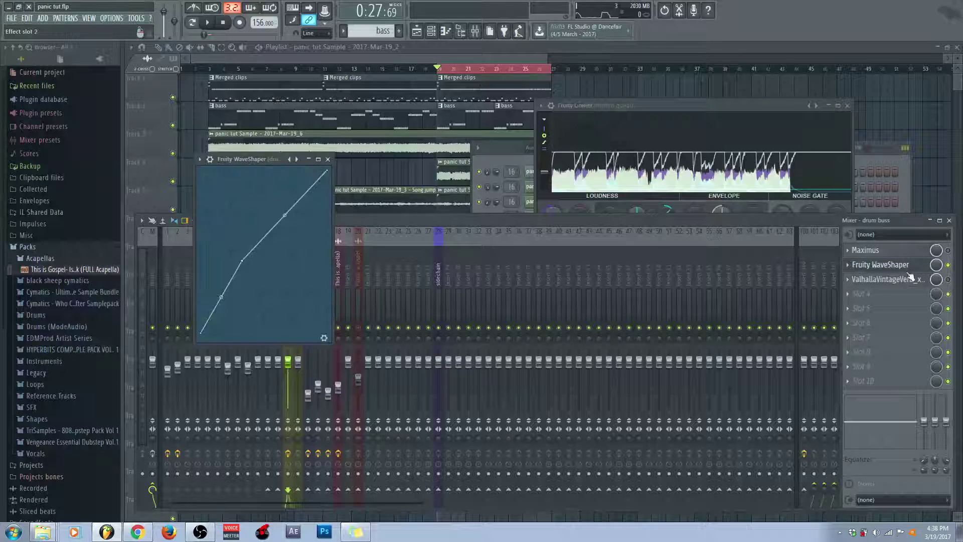
pyautogui.rightClick(242, 259)
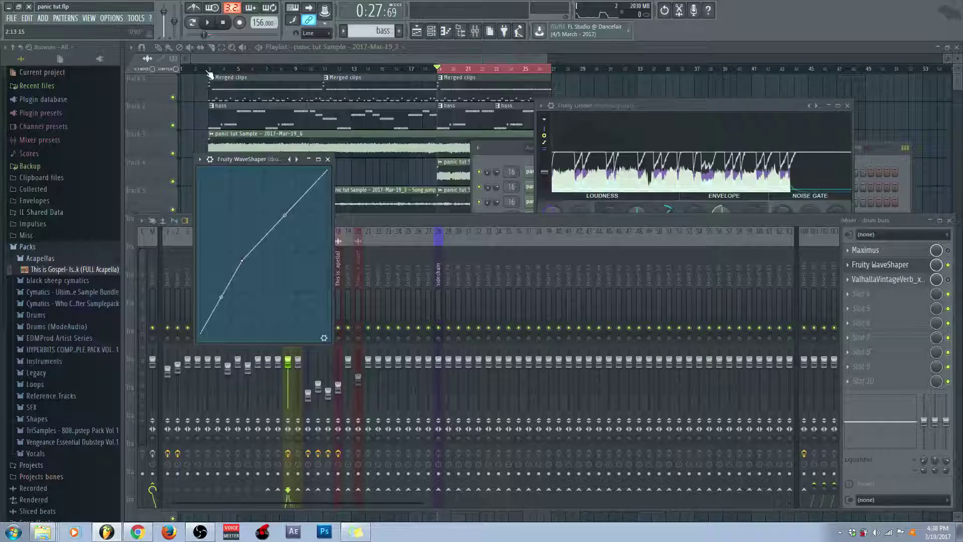
# Play the song from bar 3 and compare the drum buss with Fruity WaveShaper off and on.
pyautogui.click(208, 70)
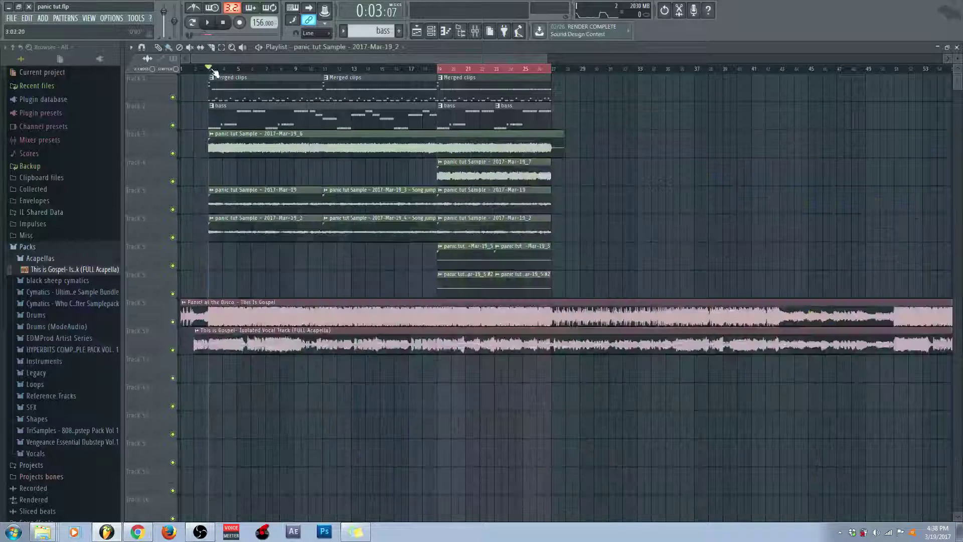
pyautogui.click(208, 28)
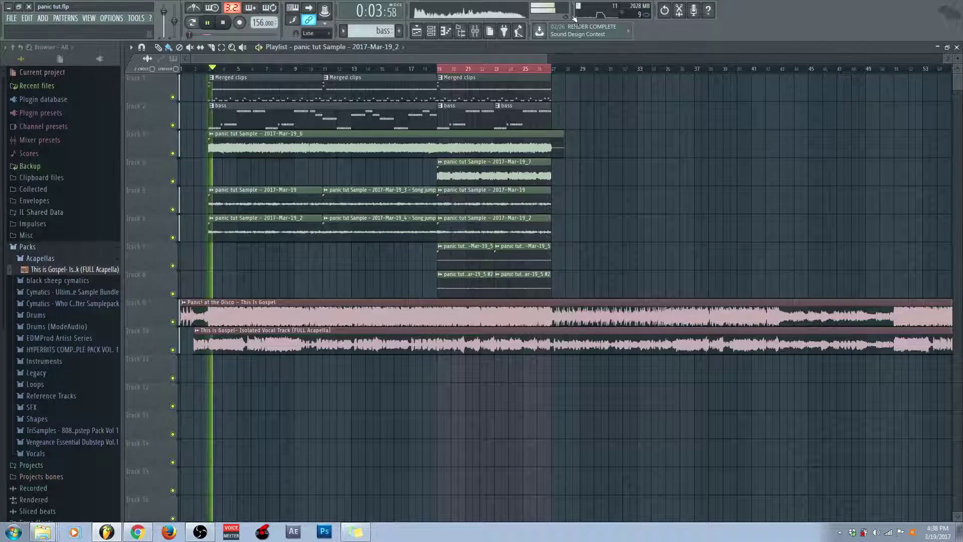
pyautogui.press('F9')
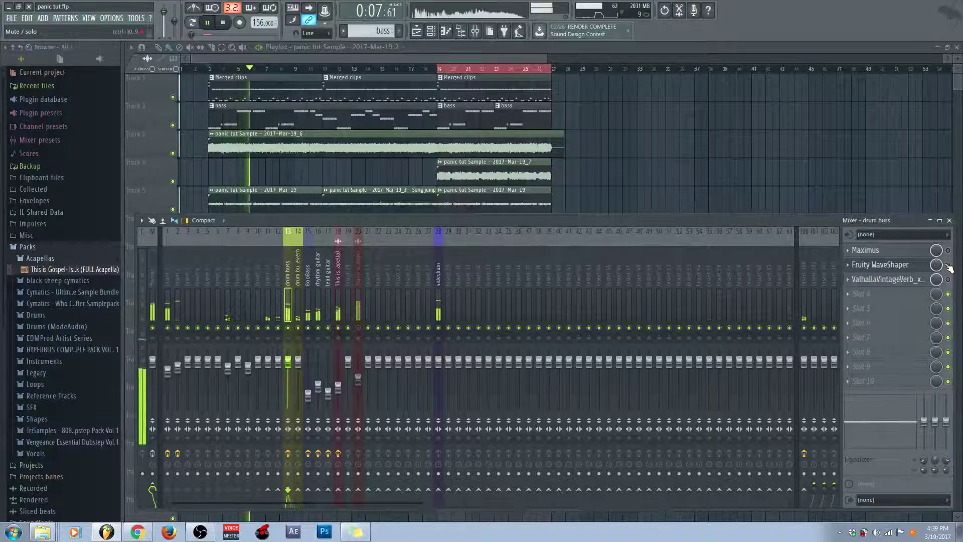
pyautogui.click(948, 265)
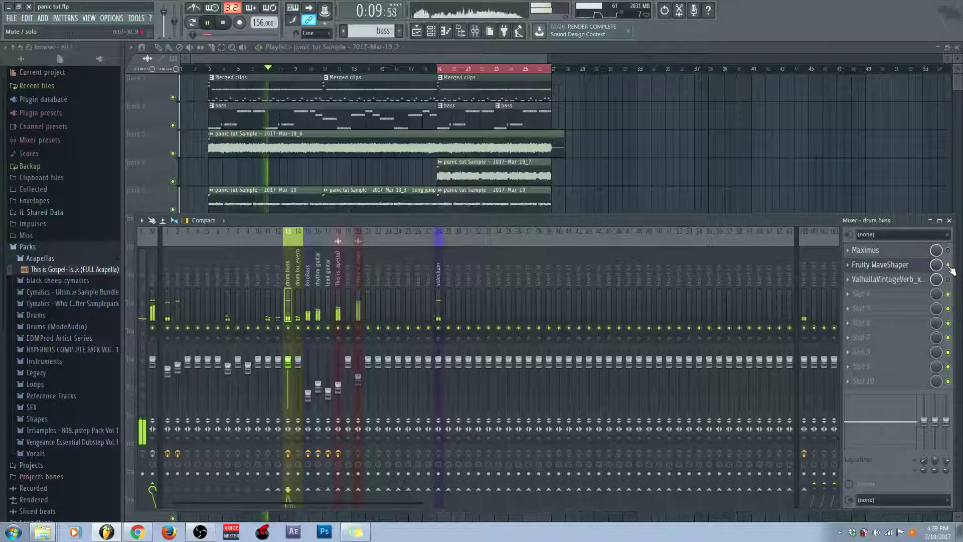
pyautogui.click(224, 23)
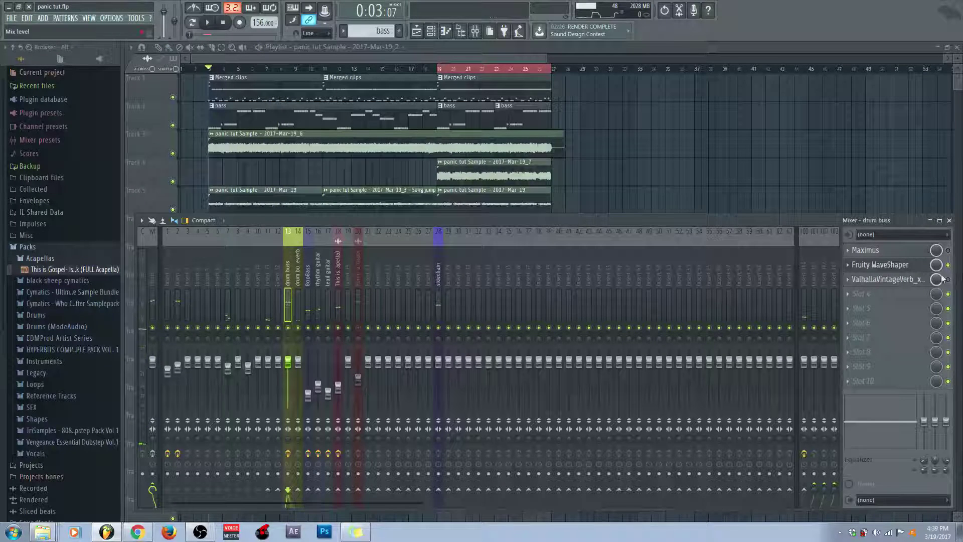
pyautogui.click(209, 24)
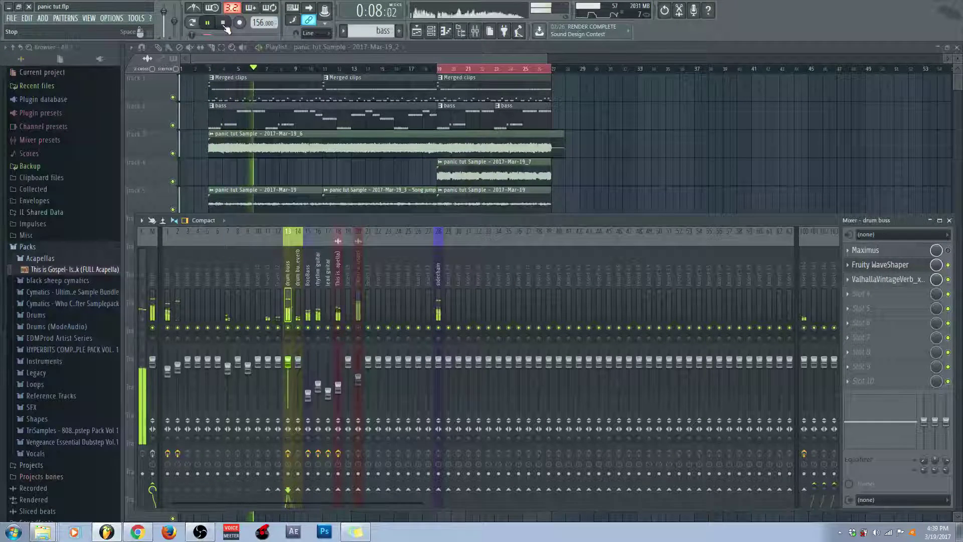
pyautogui.click(223, 23)
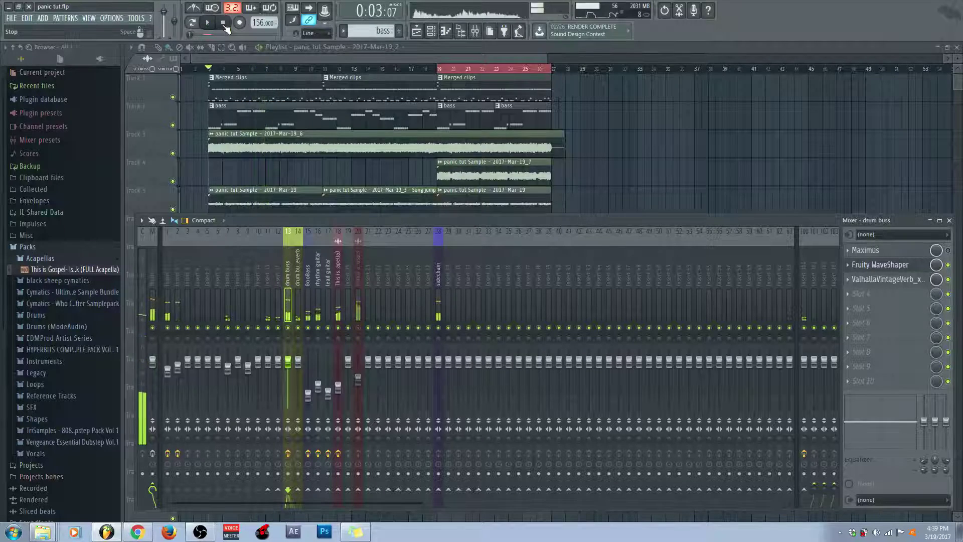
# Add ValhallaVintageVerb after the isolated vocal's EQ with decay 1.32 s and mix 22.4 %, and audition it.
pyautogui.click(337, 305)
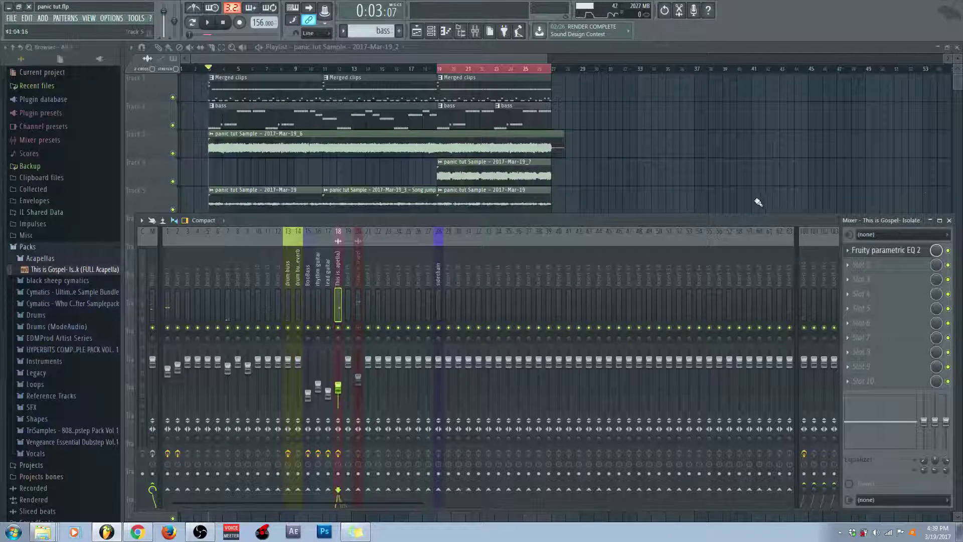
pyautogui.click(860, 265)
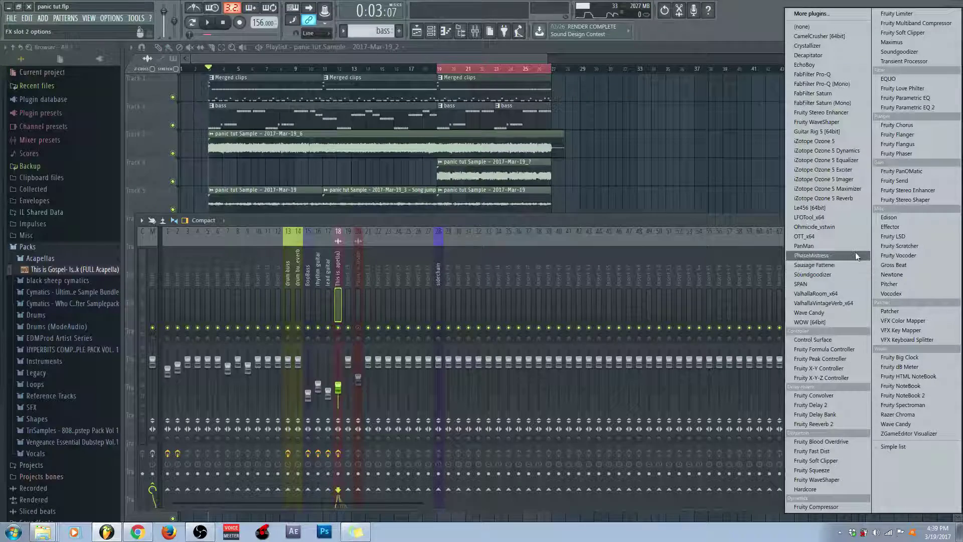
pyautogui.click(837, 302)
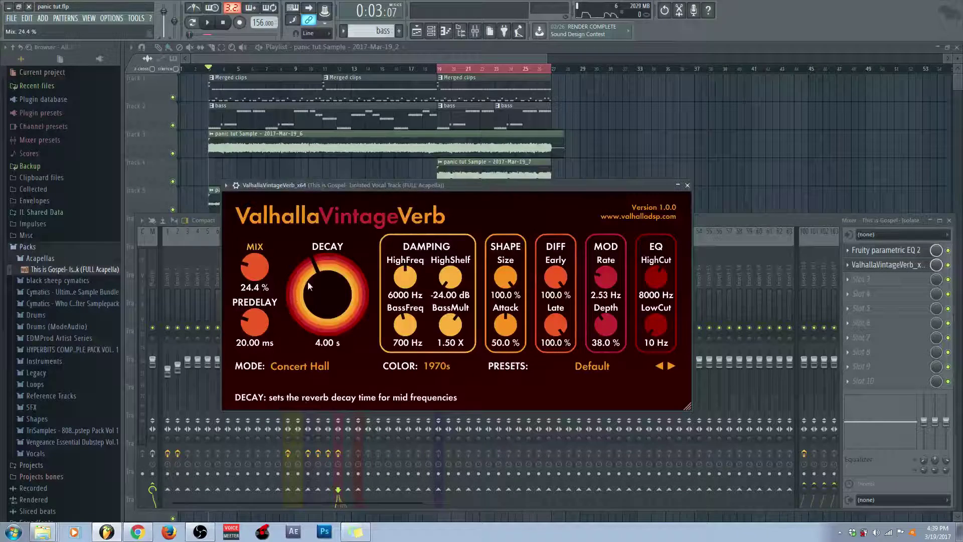
pyautogui.moveTo(308, 281); pyautogui.dragTo(302, 302)
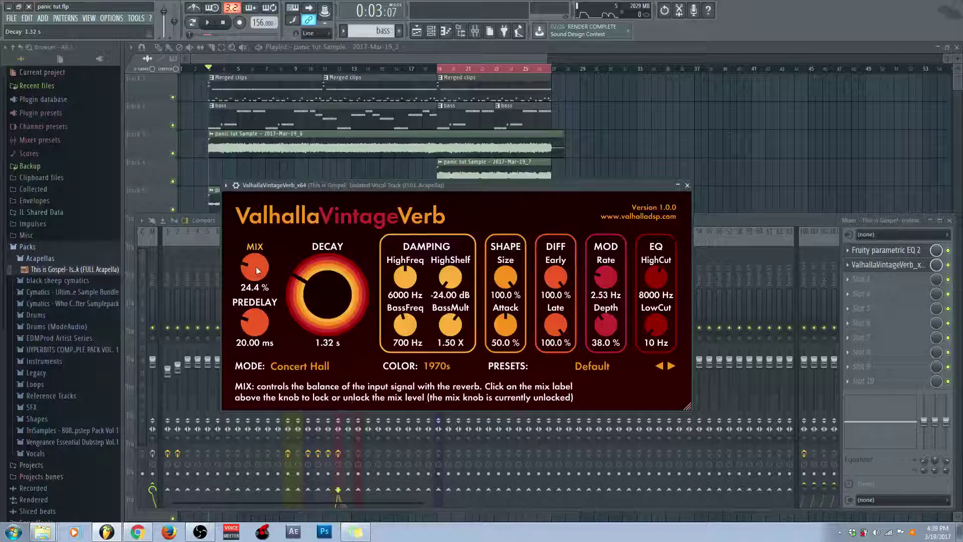
pyautogui.moveTo(254, 274); pyautogui.dragTo(256, 269)
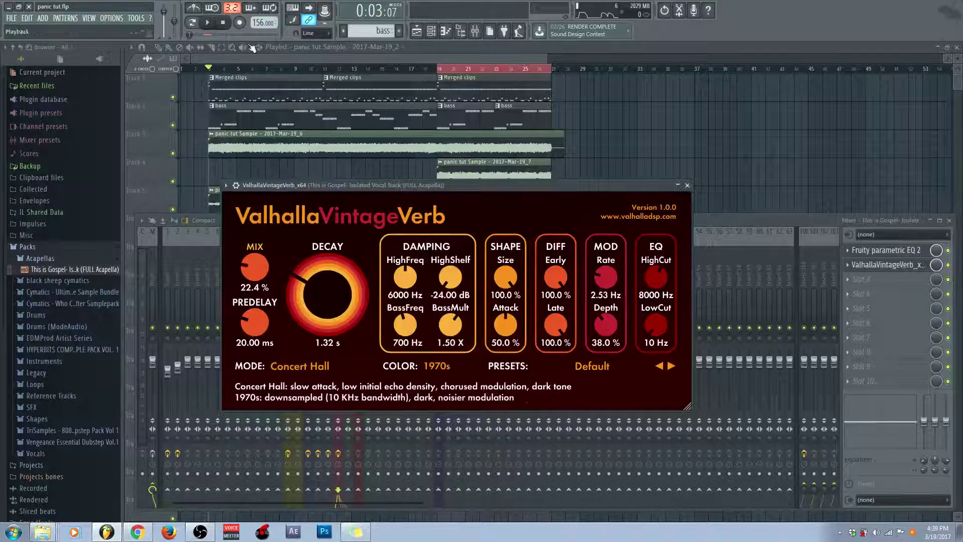
pyautogui.click(209, 24)
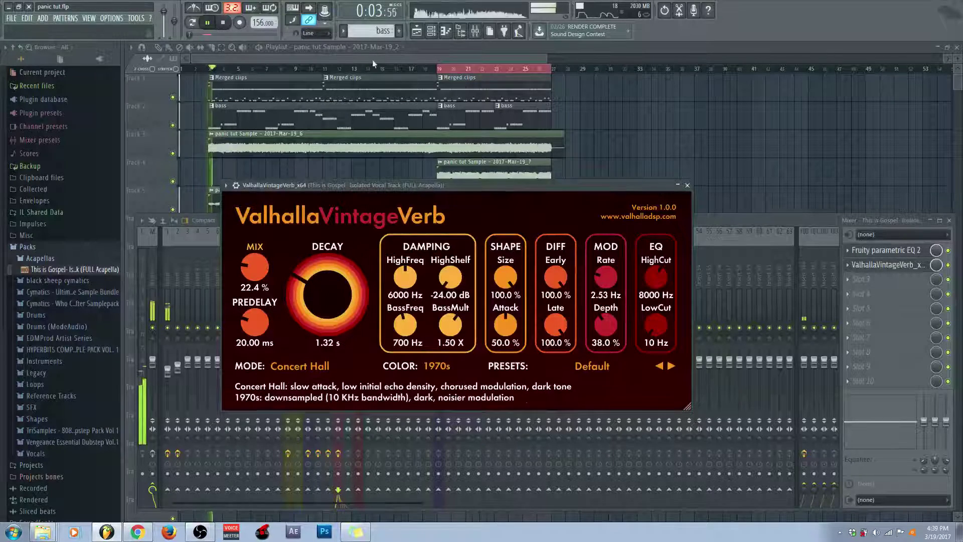
pyautogui.click(687, 185)
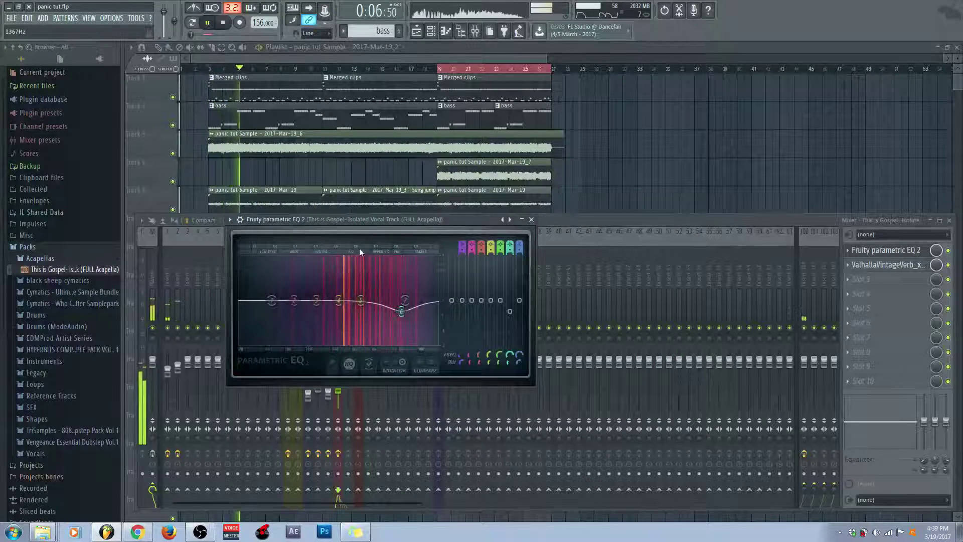
# Cut the isolated vocal's lows with Parametric EQ 2's band 1 to about -7.7 dB at 99 Hz, stop playback and show the full playlist.
pyautogui.moveTo(271, 300); pyautogui.dragTo(285, 319)
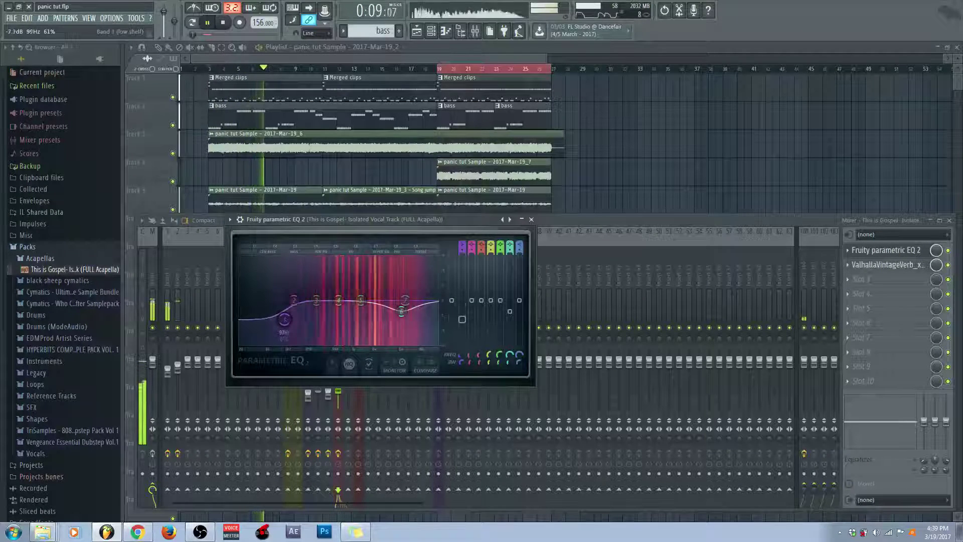
pyautogui.click(532, 219)
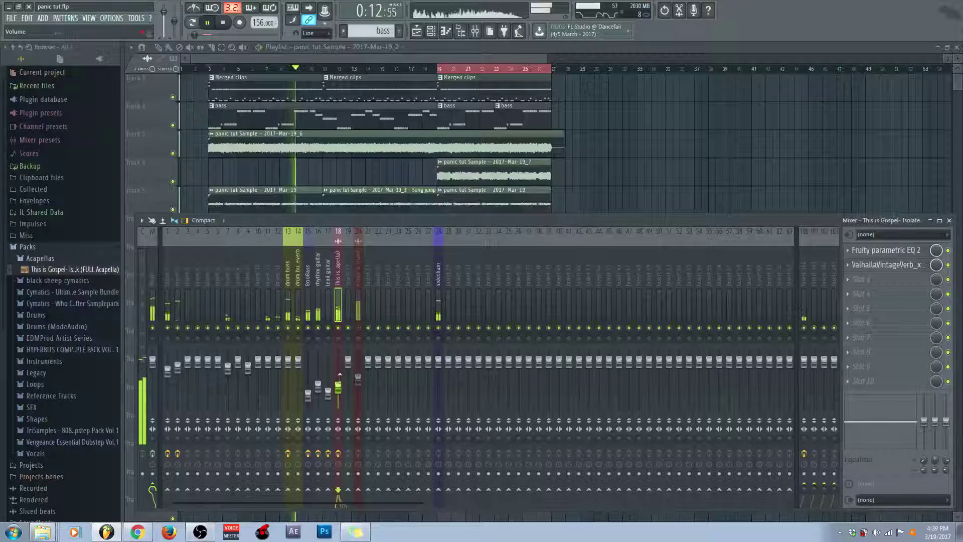
pyautogui.press('space')
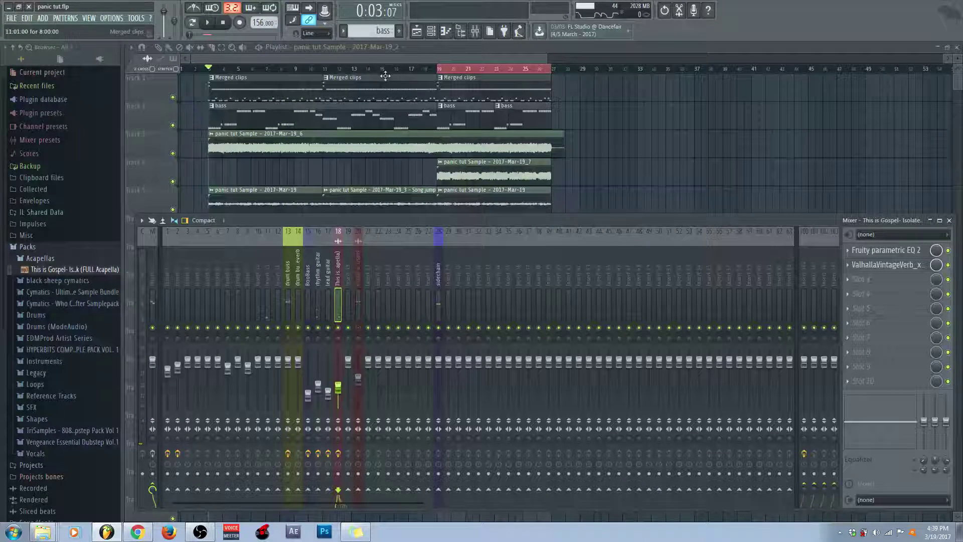
pyautogui.click(394, 55)
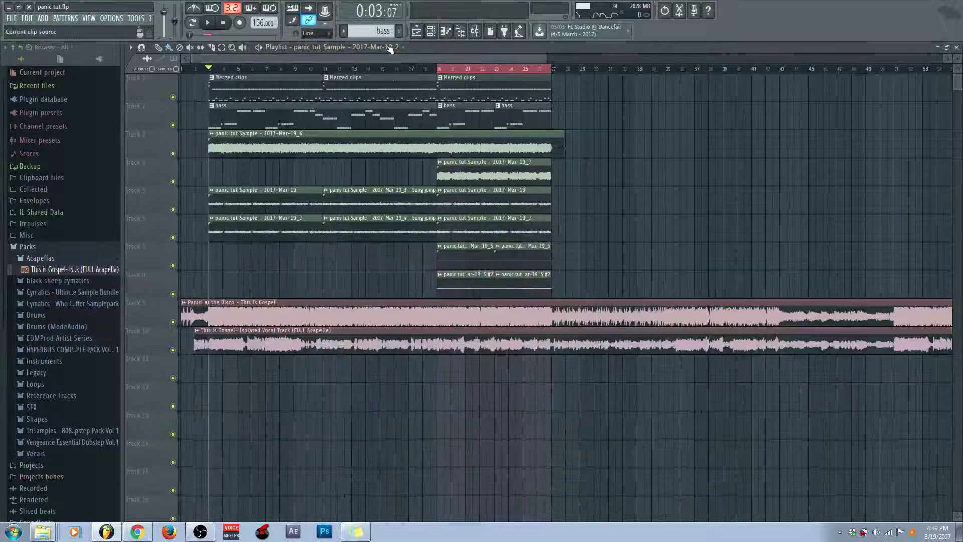
# Show the mixer, play the song from bar 3 and lower the BooBass fader to about -23.6 dB.
pyautogui.click(472, 33)
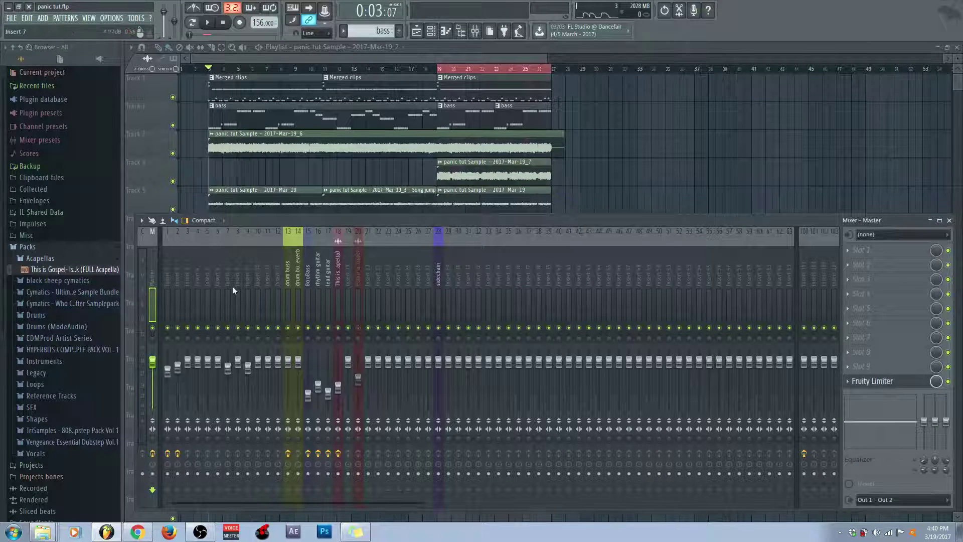
pyautogui.click(207, 23)
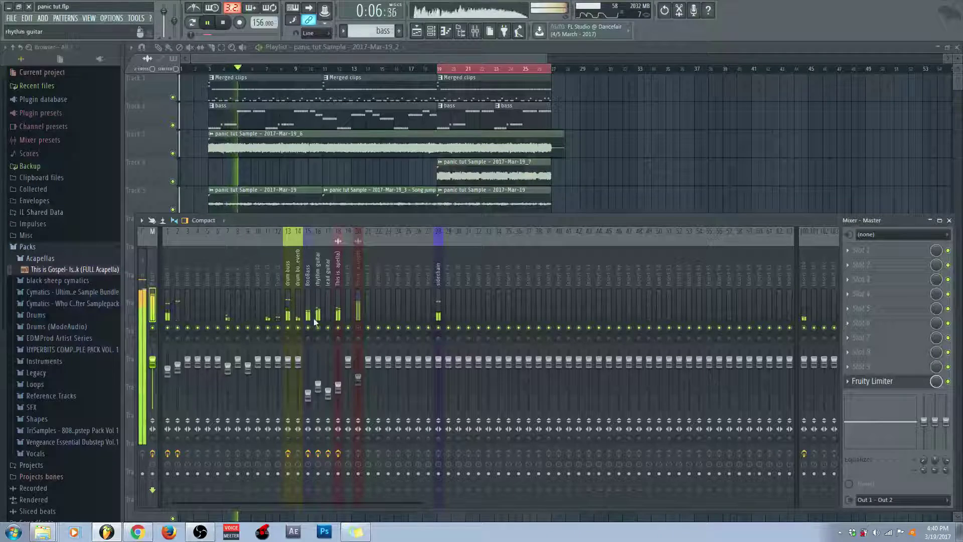
pyautogui.click(318, 385)
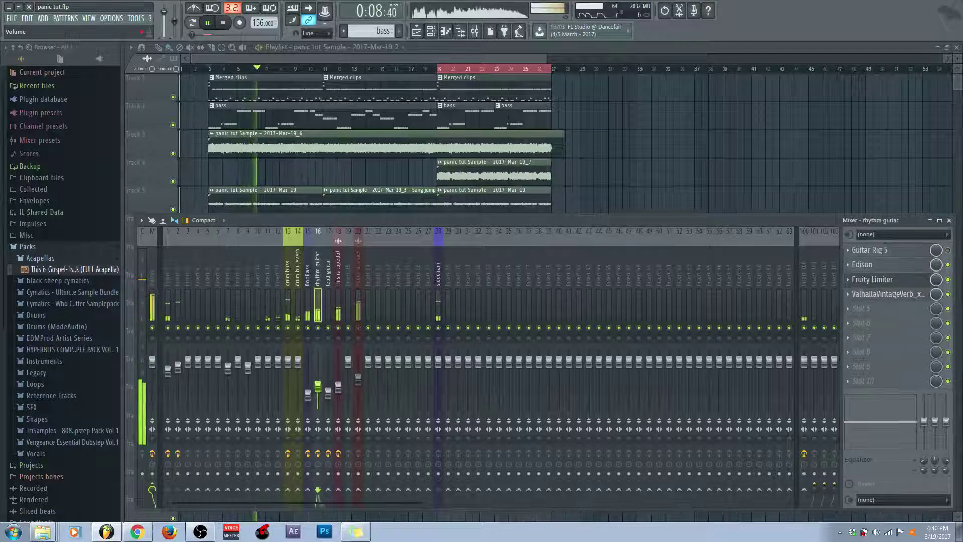
pyautogui.press('Left')
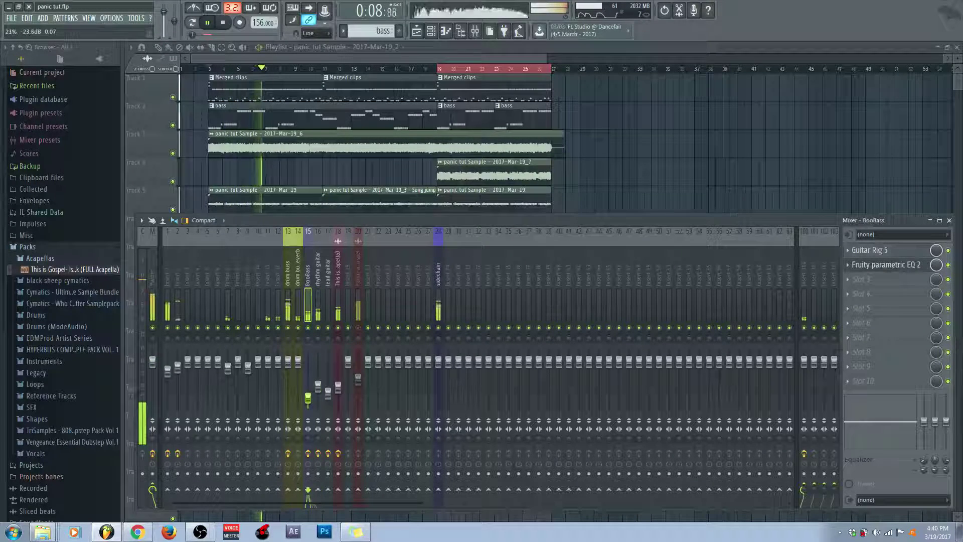
# Fine-tune the rhythm guitar fader, lower the drum buss fader slightly and stop playback.
pyautogui.click(318, 386)
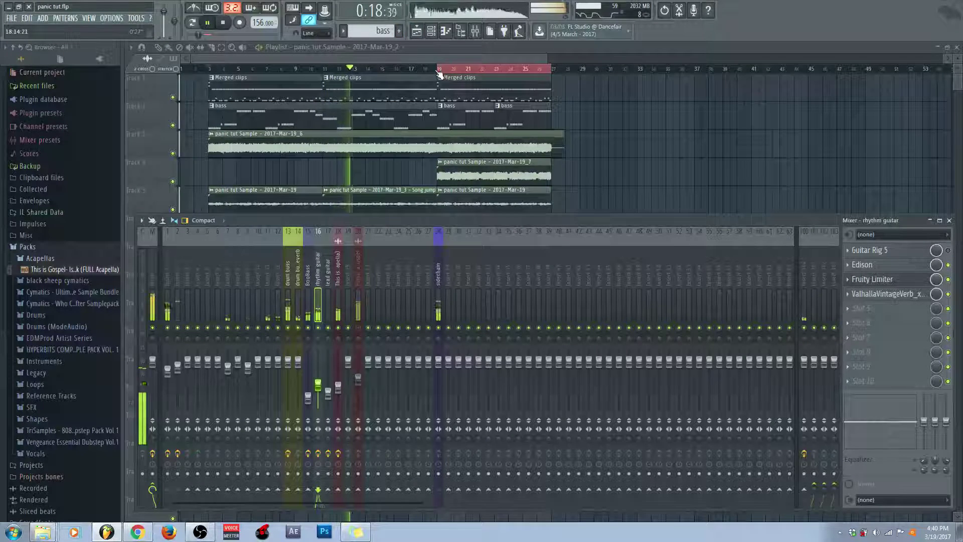
pyautogui.moveTo(293, 366); pyautogui.dragTo(294, 377)
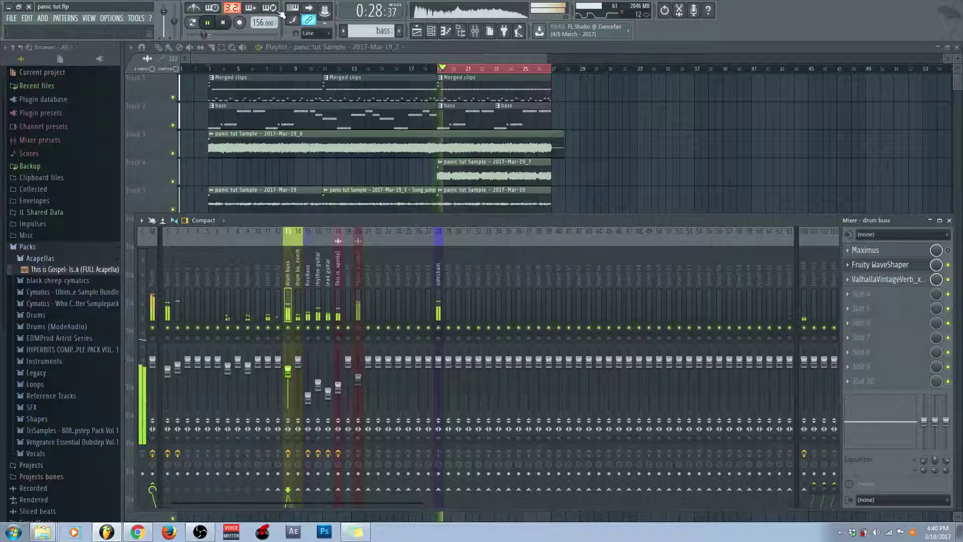
pyautogui.click(224, 23)
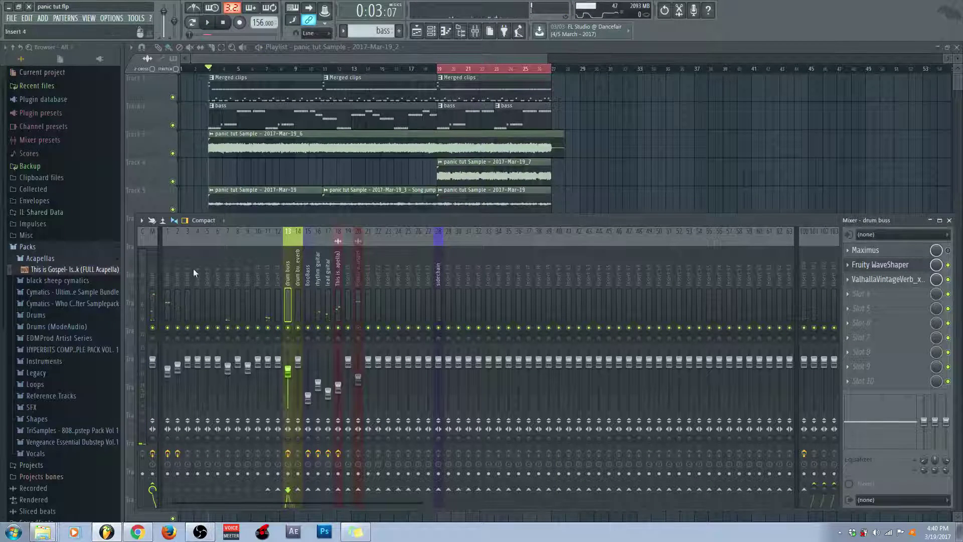
# Select the master track, audition the song from bar 3 and the section from bar 19, and stop playback.
pyautogui.click(152, 311)
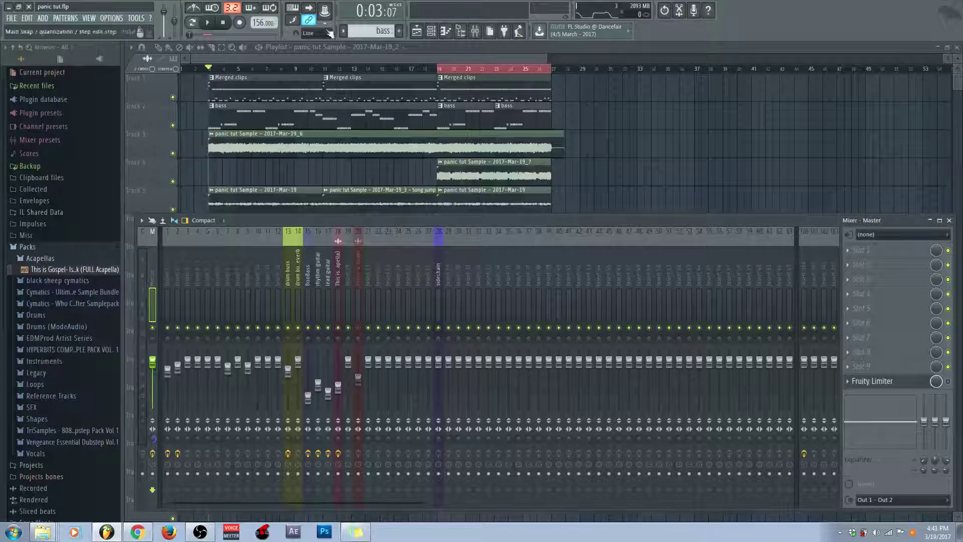
pyautogui.click(209, 23)
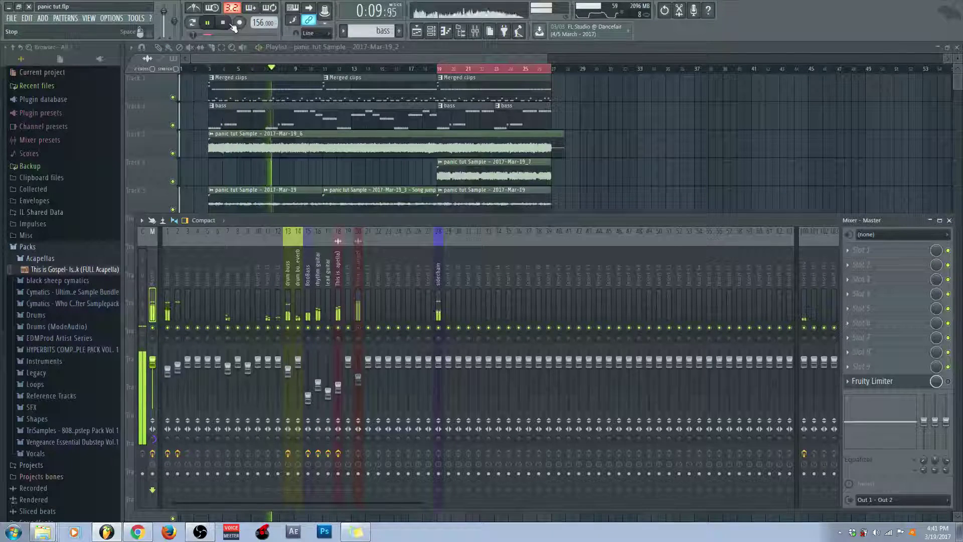
pyautogui.click(444, 71)
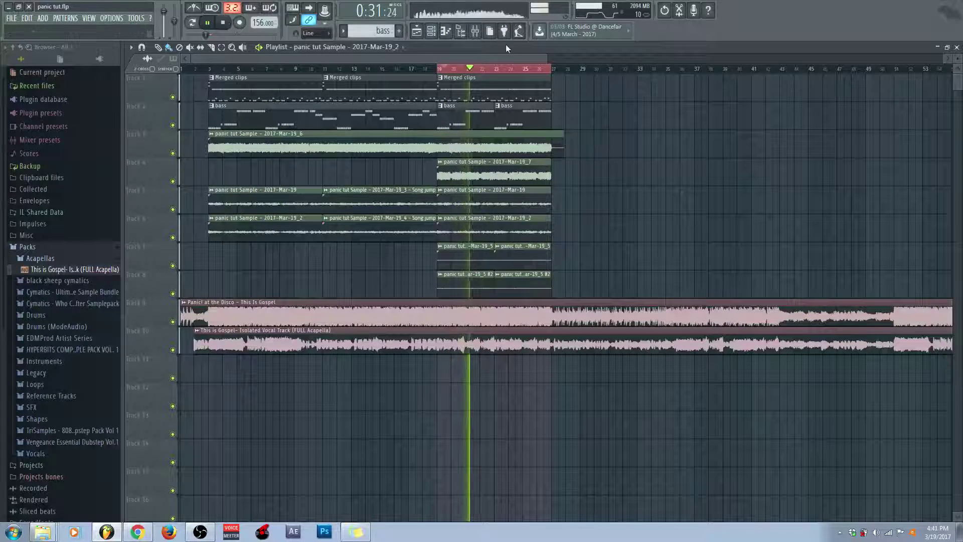
pyautogui.click(222, 22)
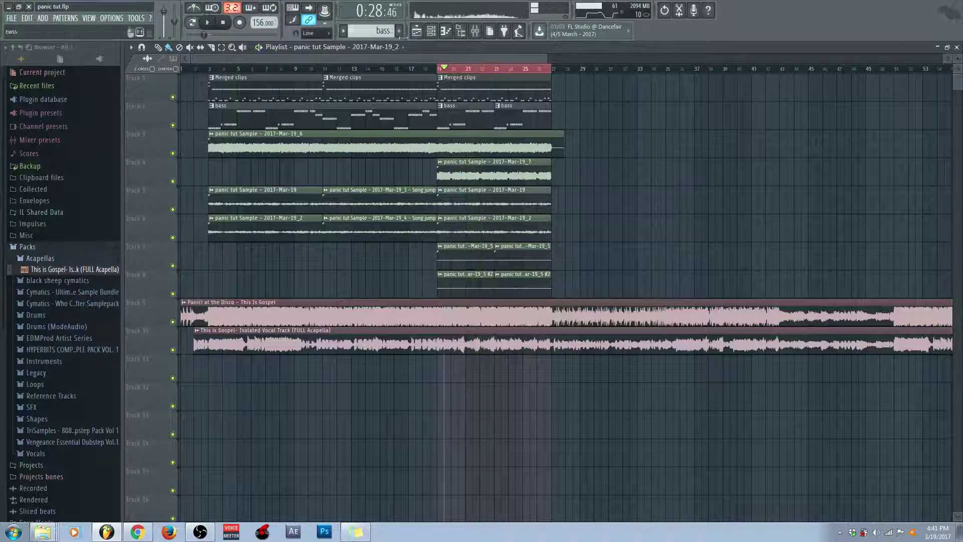
# Show the mixer again, play the section from bar 19 while examining Insert 1's effects, and stop playback.
pyautogui.click(474, 30)
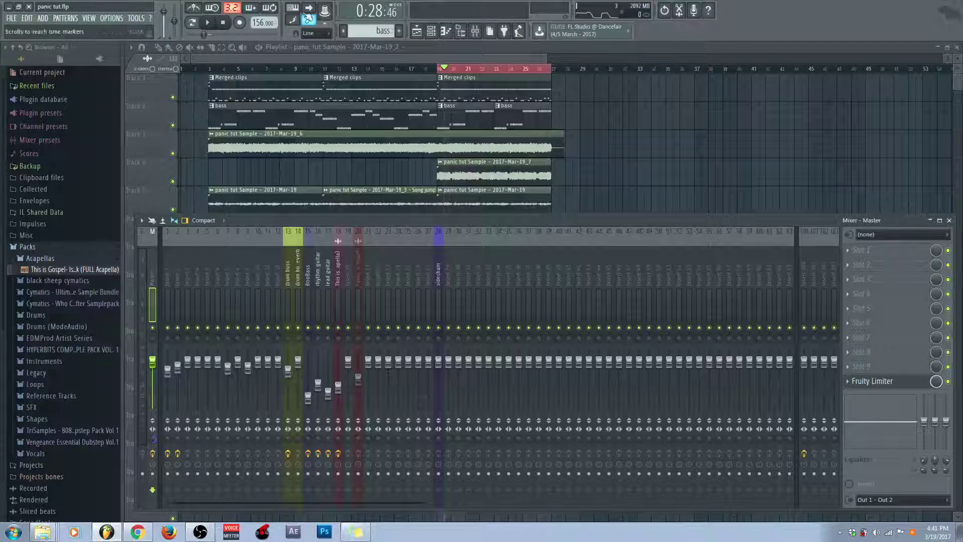
pyautogui.click(214, 22)
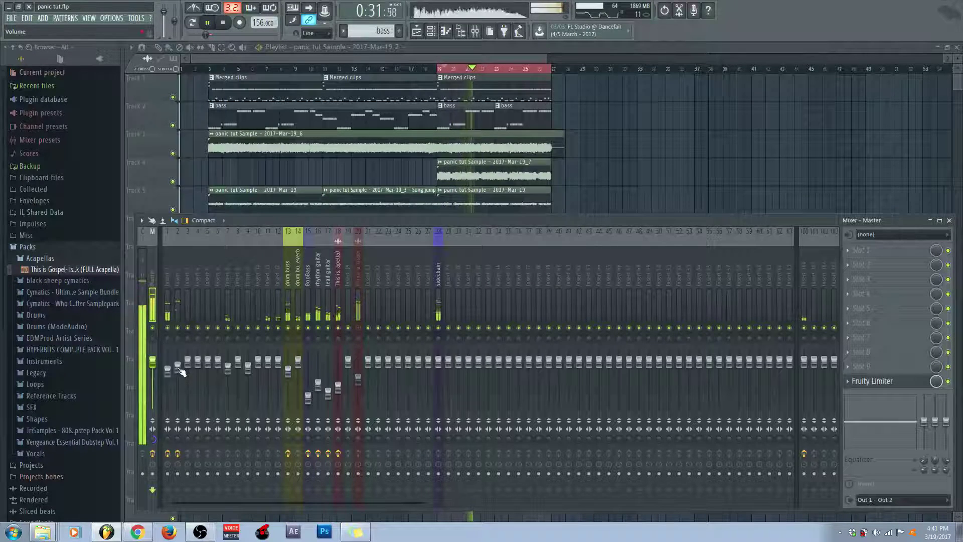
pyautogui.click(168, 276)
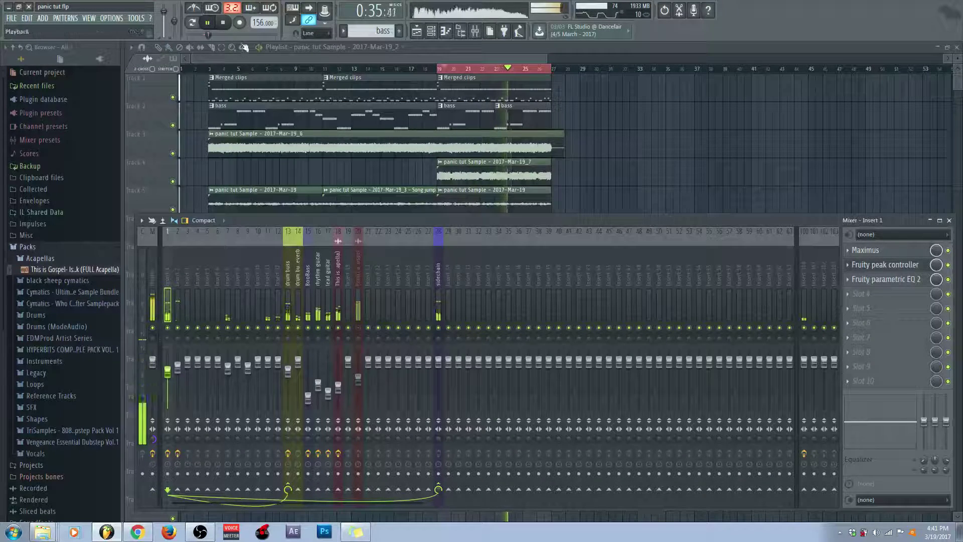
pyautogui.click(223, 23)
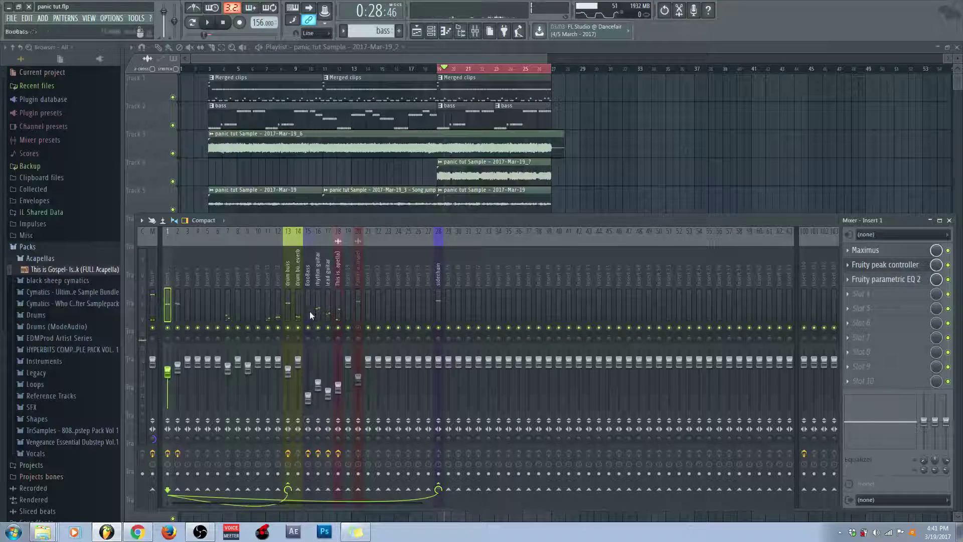
# Add Fruity Parametric EQ 2 to the rhythm guitar track's slot 5 and move its window aside.
pyautogui.click(315, 295)
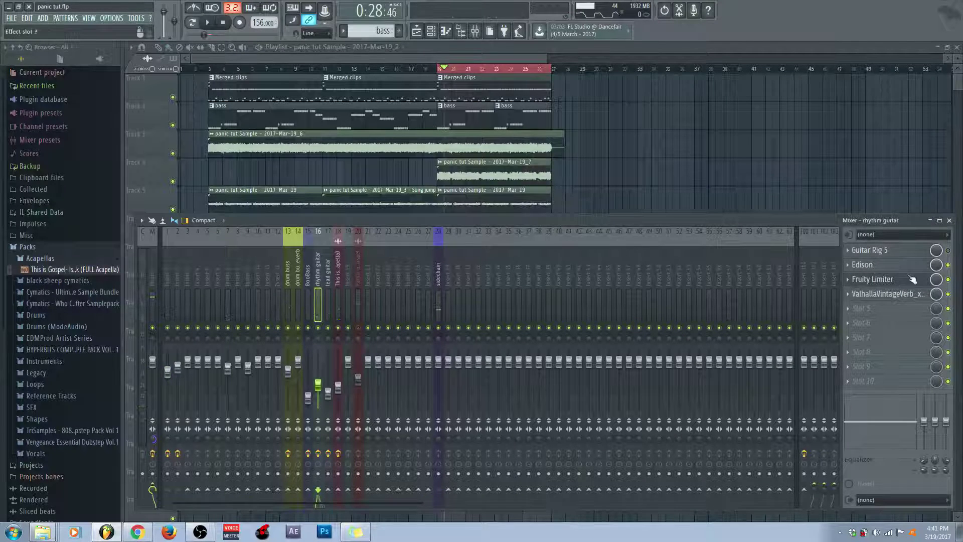
pyautogui.click(864, 309)
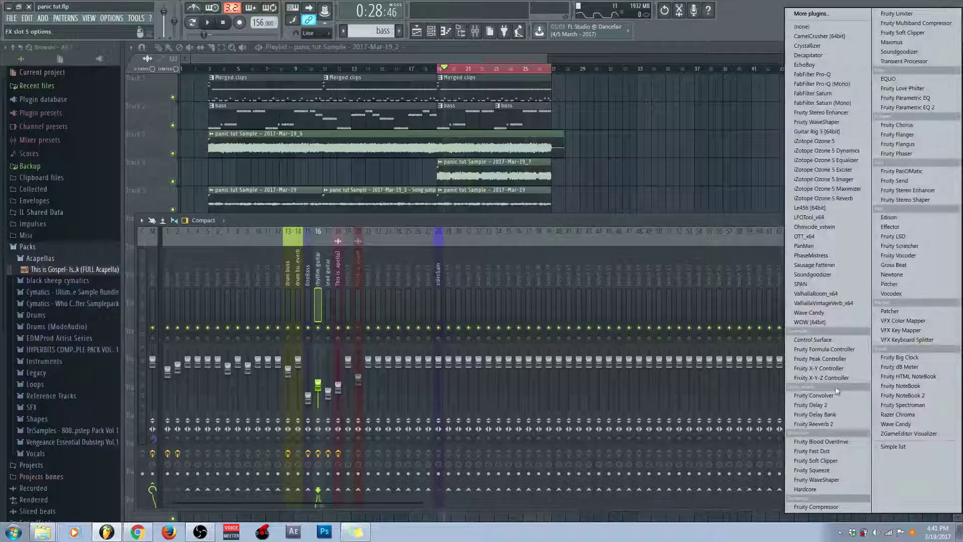
pyautogui.click(903, 110)
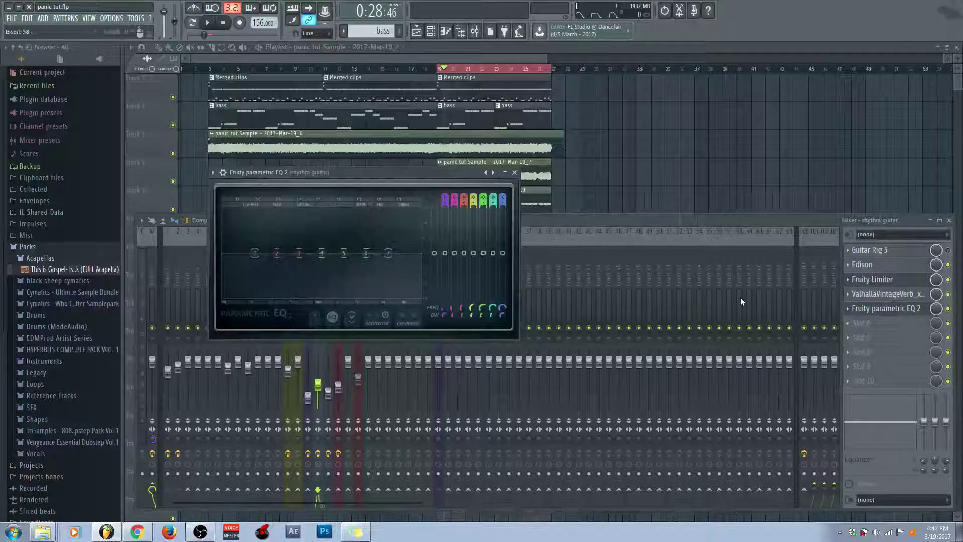
pyautogui.moveTo(426, 180); pyautogui.dragTo(639, 141)
# Add a second Fruity Parametric EQ 2 to the BooBass track's slot 3 and place its window beside the rhythm guitar's EQ.
pyautogui.click(308, 286)
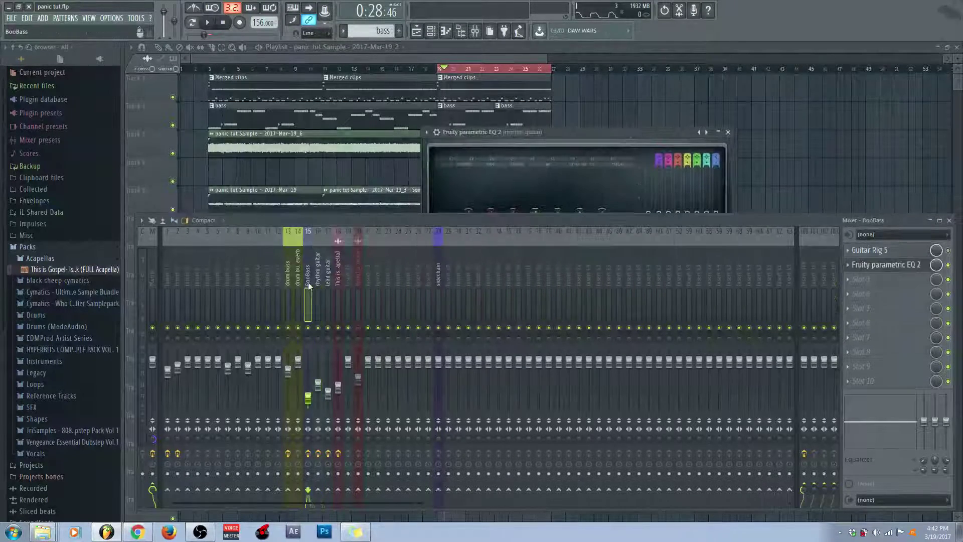
pyautogui.click(879, 282)
pyautogui.click(826, 252)
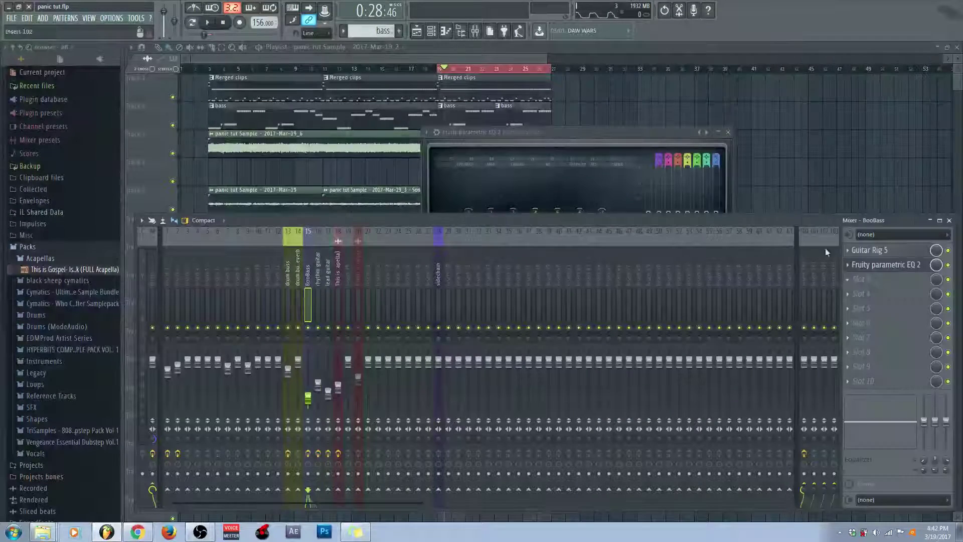
pyautogui.click(878, 281)
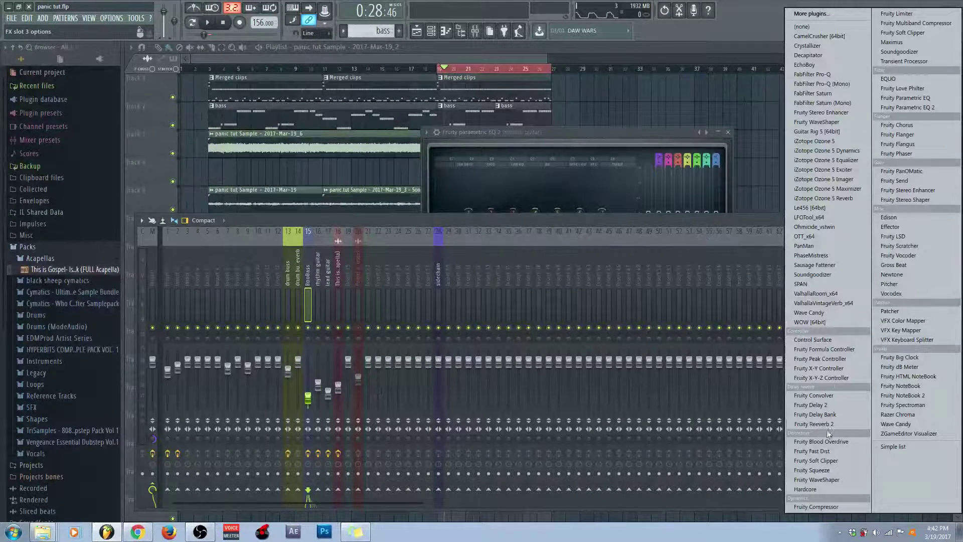
pyautogui.click(901, 108)
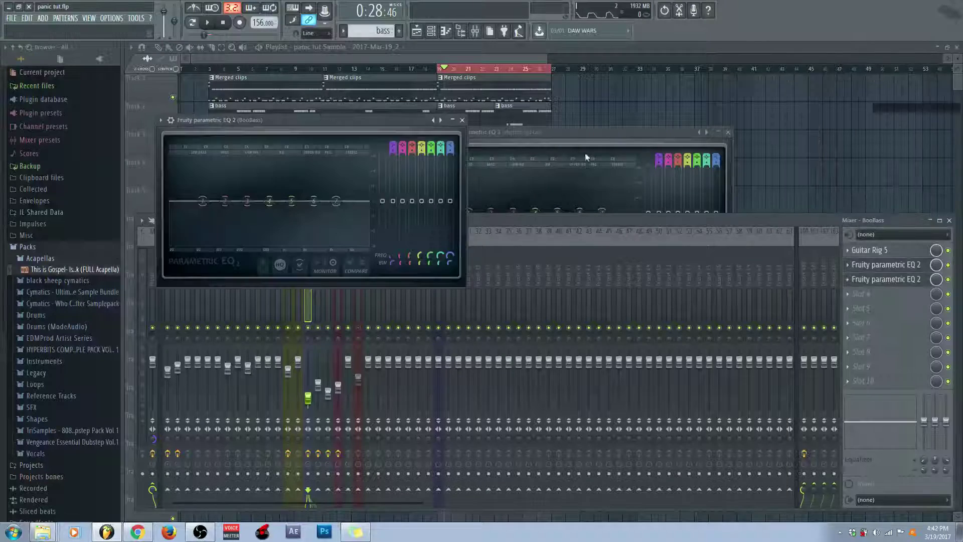
pyautogui.click(602, 133)
pyautogui.moveTo(593, 133); pyautogui.dragTo(664, 115)
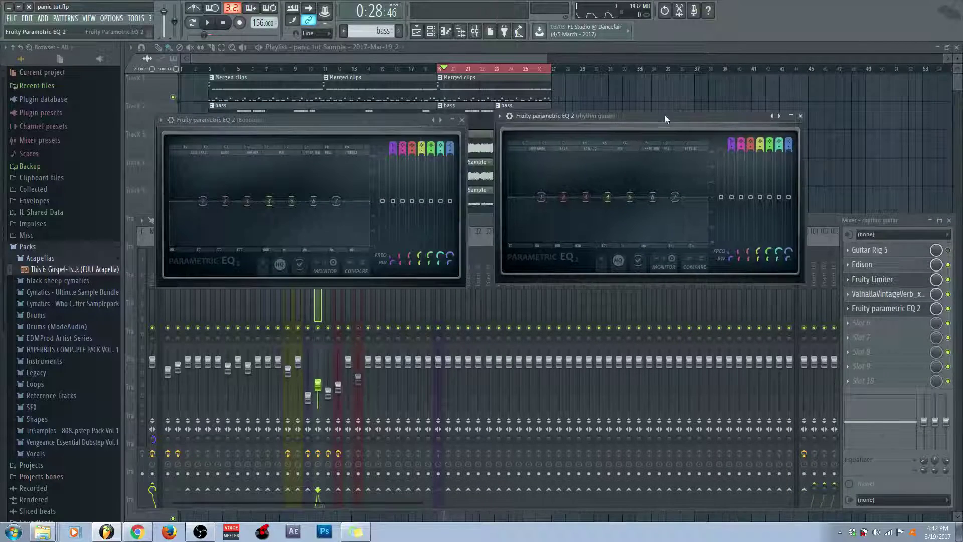
# Add Fruity Parametric EQ 2 to the lead guitar track's slot 5.
pyautogui.click(478, 218)
pyautogui.click(329, 270)
pyautogui.click(867, 324)
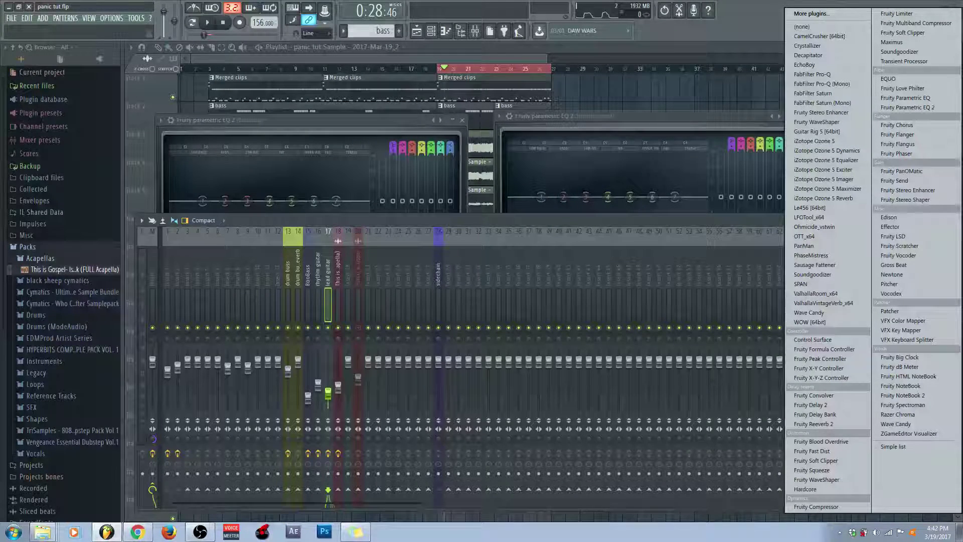
pyautogui.click(922, 110)
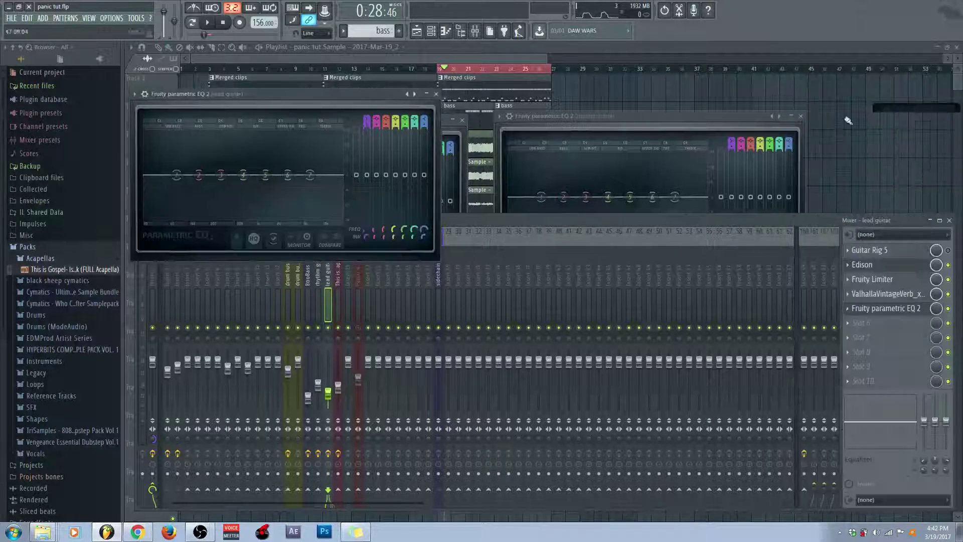
# Open the isolated vocal's existing Parametric EQ 2 and move its window clear of the other EQs.
pyautogui.click(337, 280)
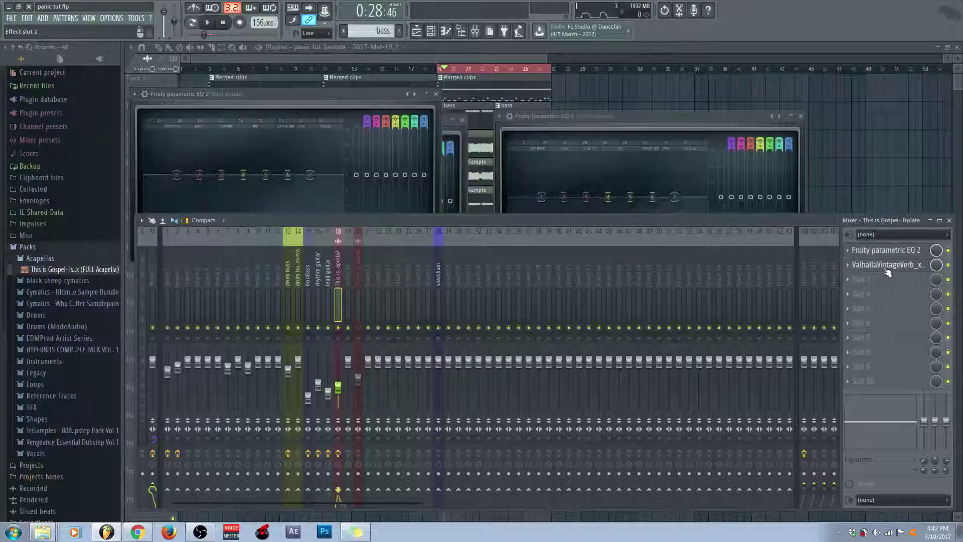
pyautogui.click(884, 250)
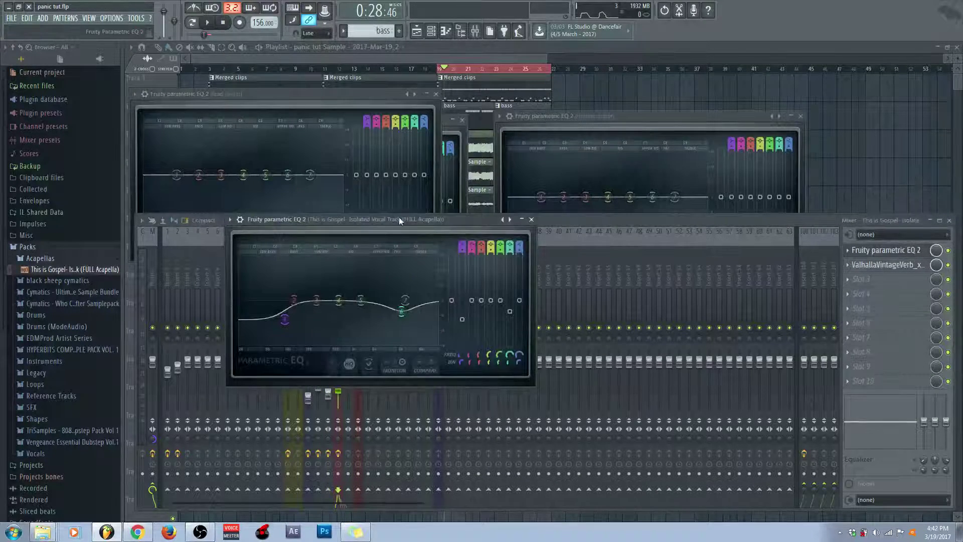
pyautogui.moveTo(399, 216); pyautogui.dragTo(728, 219)
# Place Parametric EQ 2 before ValhallaVintageVerb on the lead and rhythm guitar tracks, and check the BooBass and drum buss effect chains.
pyautogui.click(328, 278)
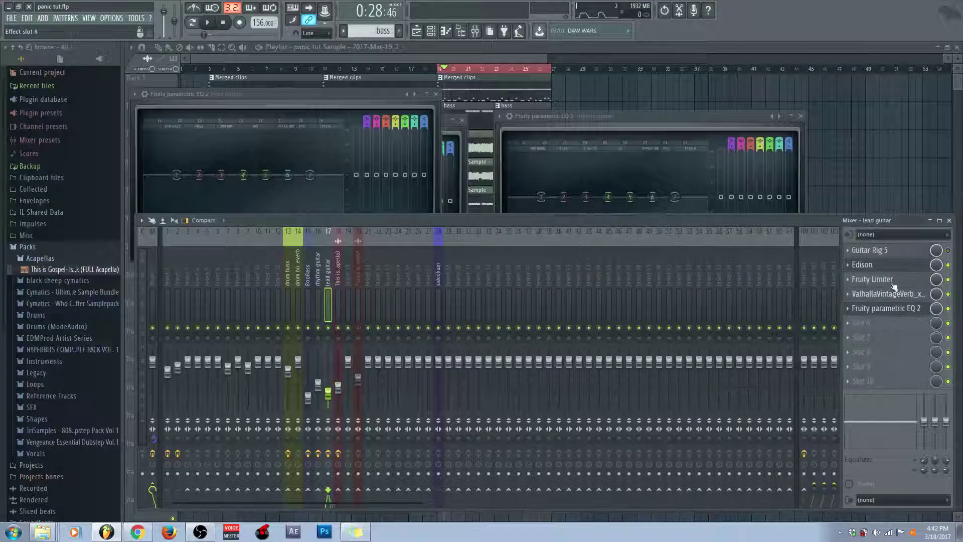
pyautogui.moveTo(877, 298)
pyautogui.mouseDown()
pyautogui.moveTo(877, 309)
pyautogui.moveTo(891, 298)
pyautogui.mouseUp()
pyautogui.click(317, 298)
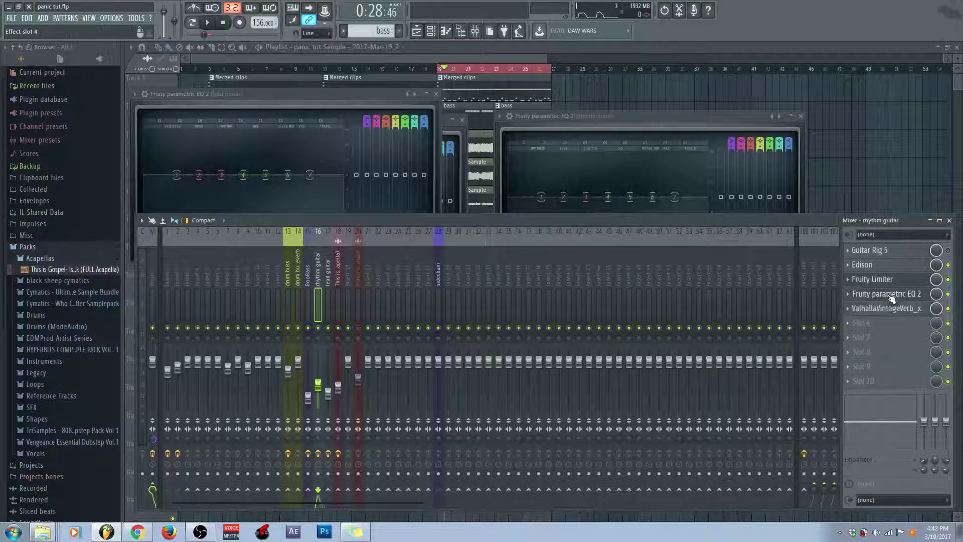
pyautogui.click(308, 282)
pyautogui.click(289, 282)
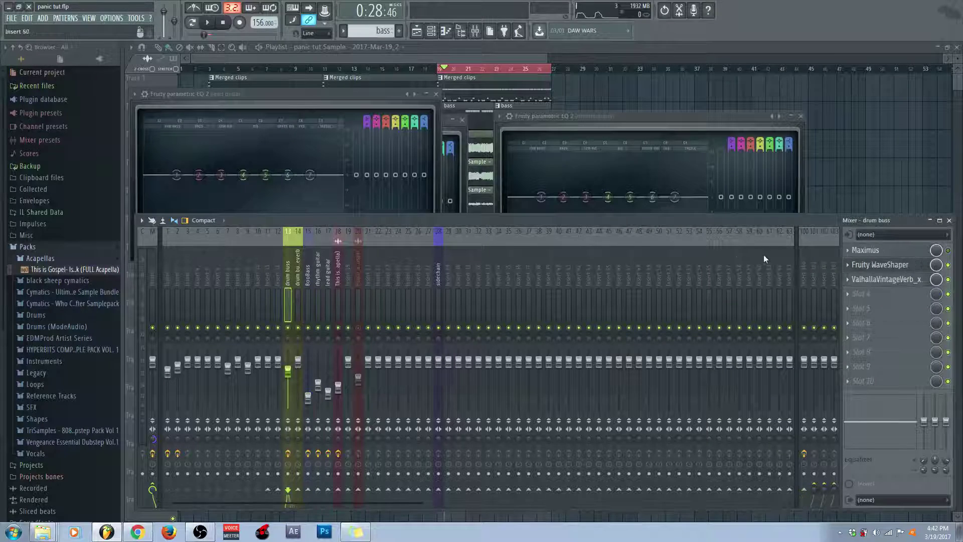
# Spread out the rhythm guitar and lead guitar EQ windows so both full curves are visible together.
pyautogui.moveTo(623, 118); pyautogui.dragTo(745, 102)
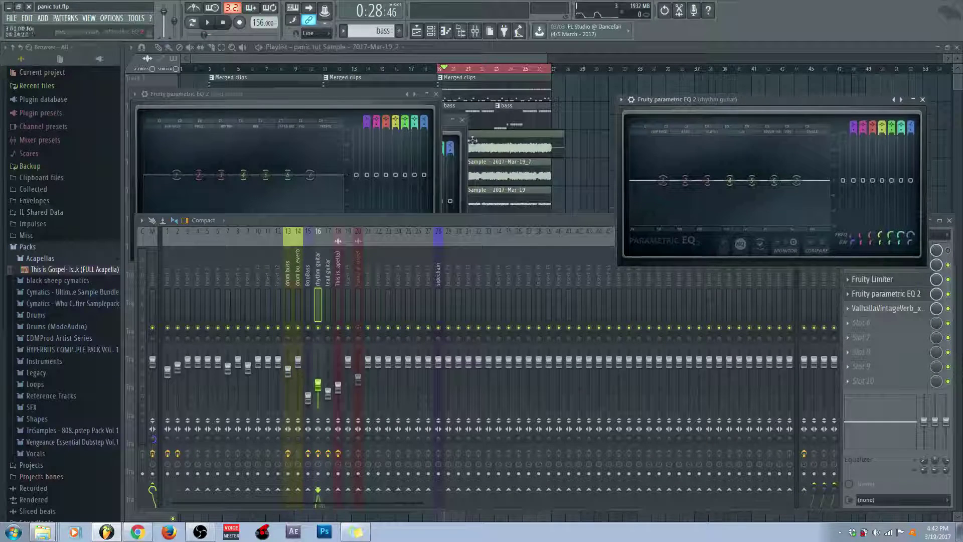
pyautogui.click(368, 106)
pyautogui.moveTo(370, 100); pyautogui.dragTo(560, 87)
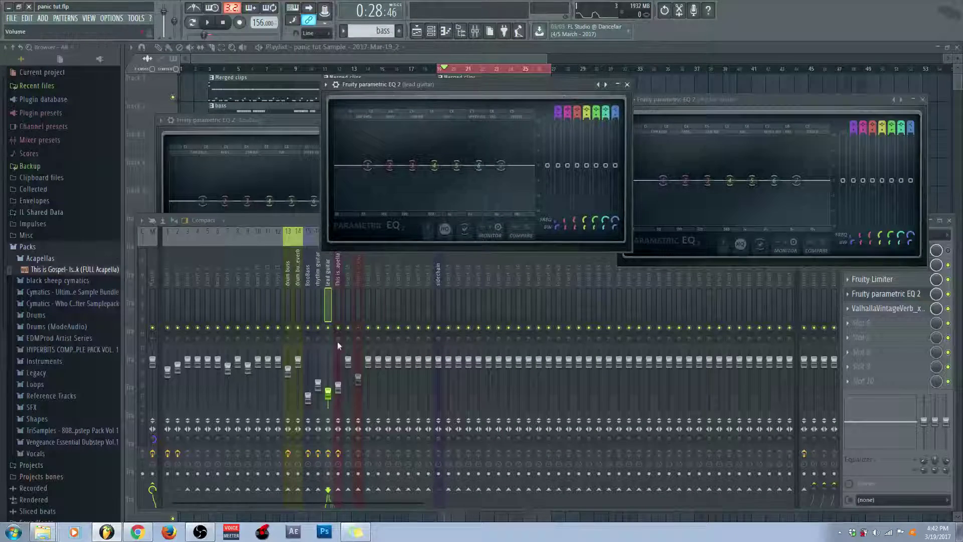
# Solo the rhythm and lead guitars, shift the lead guitar's EQ window clear and play the section from bar 19.
pyautogui.click(324, 331)
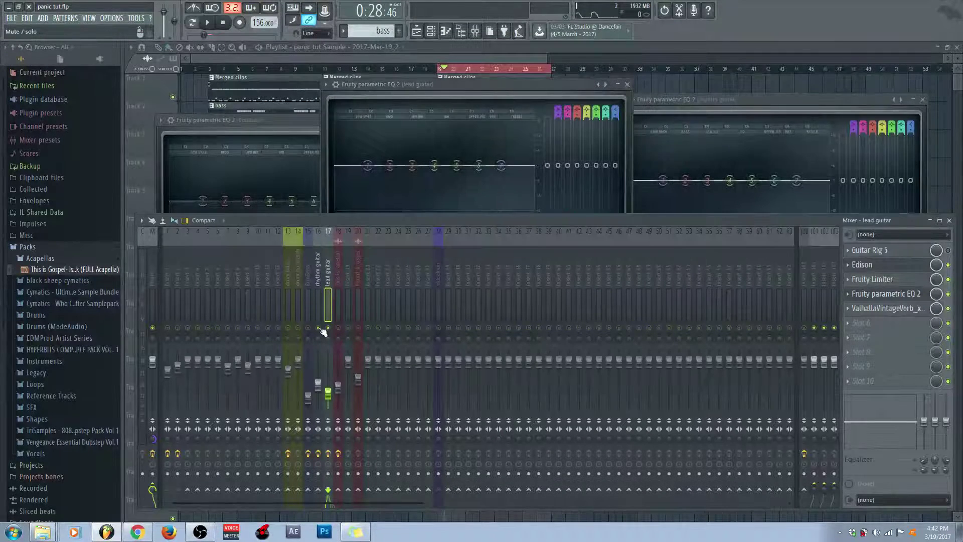
pyautogui.moveTo(481, 96); pyautogui.dragTo(399, 97)
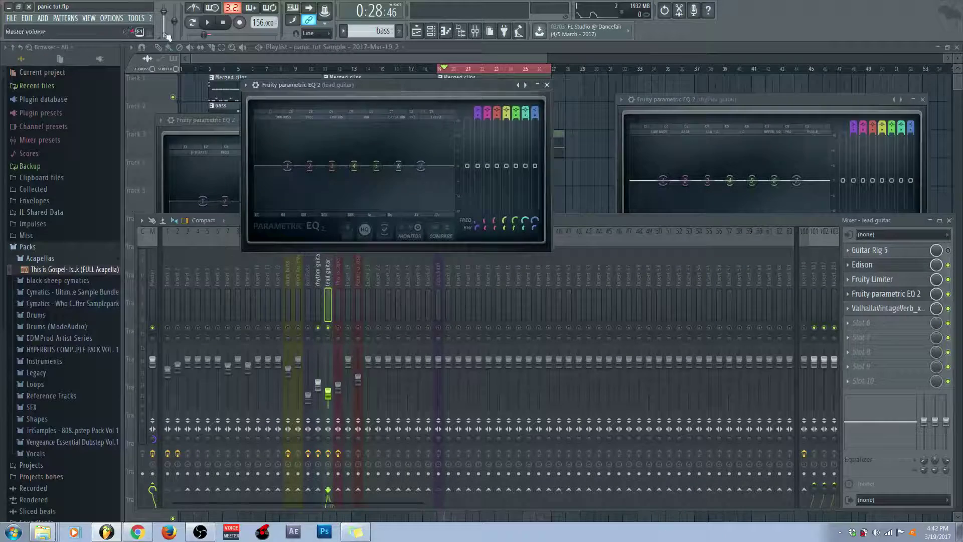
pyautogui.press('space')
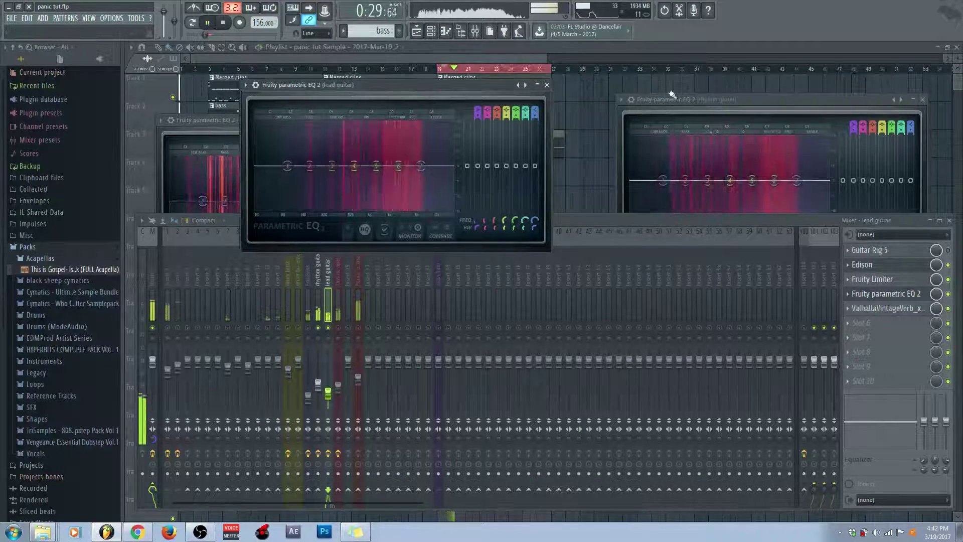
# Set the rhythm guitar's EQ window level with the lead guitar's and close the BooBass EQ.
pyautogui.click(783, 100)
pyautogui.moveTo(782, 99); pyautogui.dragTo(765, 87)
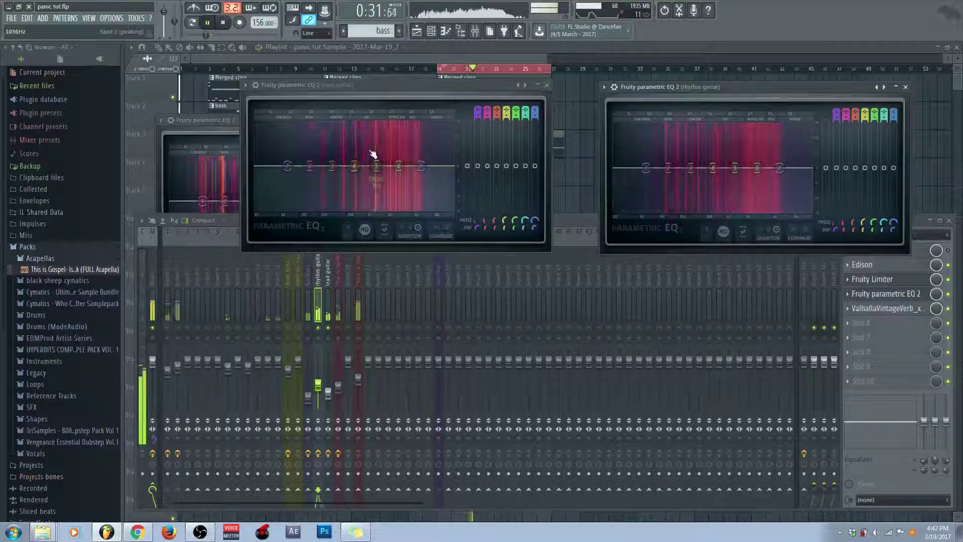
pyautogui.click(221, 129)
pyautogui.moveTo(220, 129); pyautogui.dragTo(610, 136)
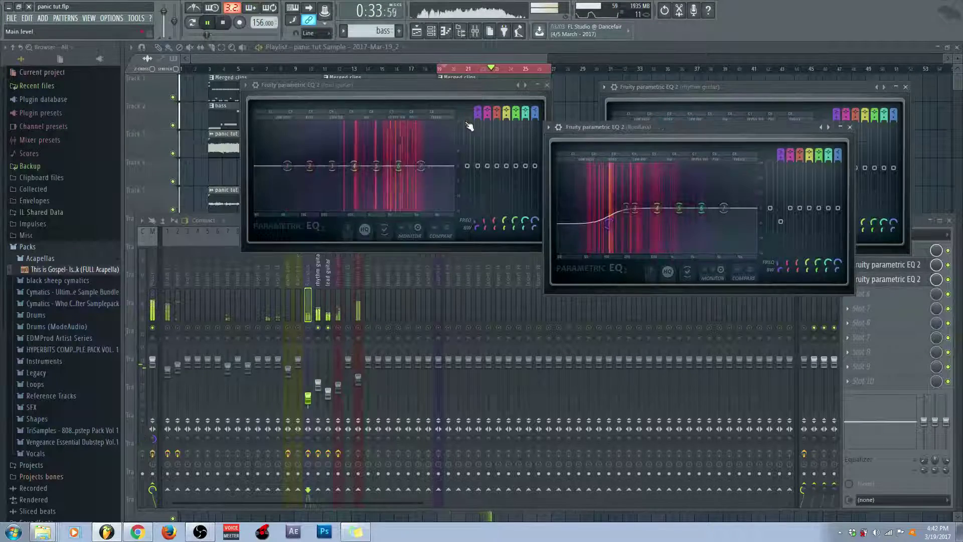
pyautogui.click(850, 127)
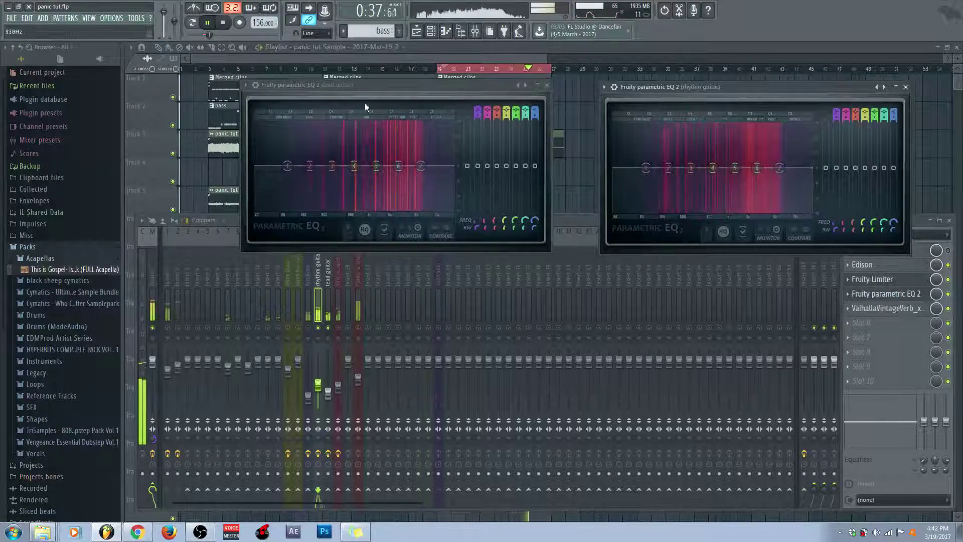
# Replay the section from bar 19 and compare the lead and rhythm guitar EQ spectra.
pyautogui.click(223, 23)
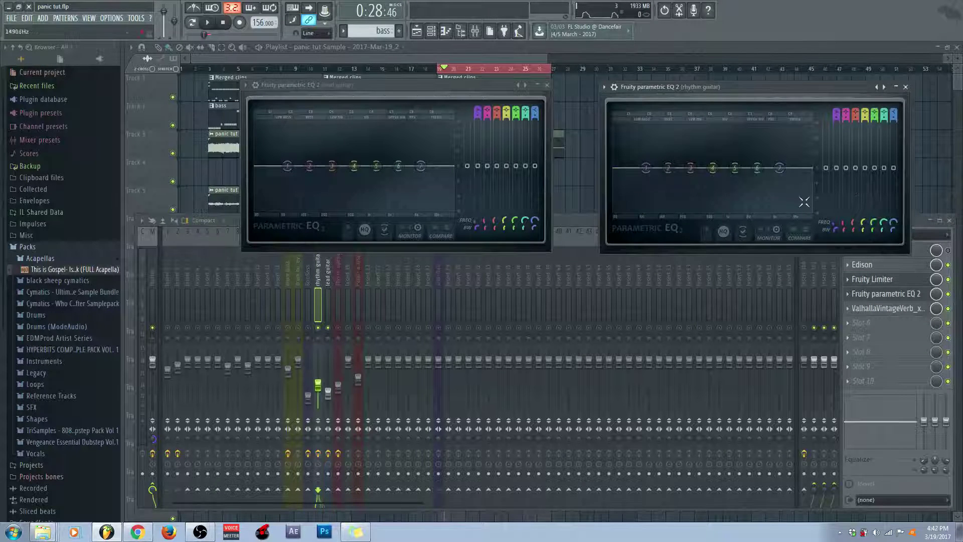
pyautogui.click(206, 22)
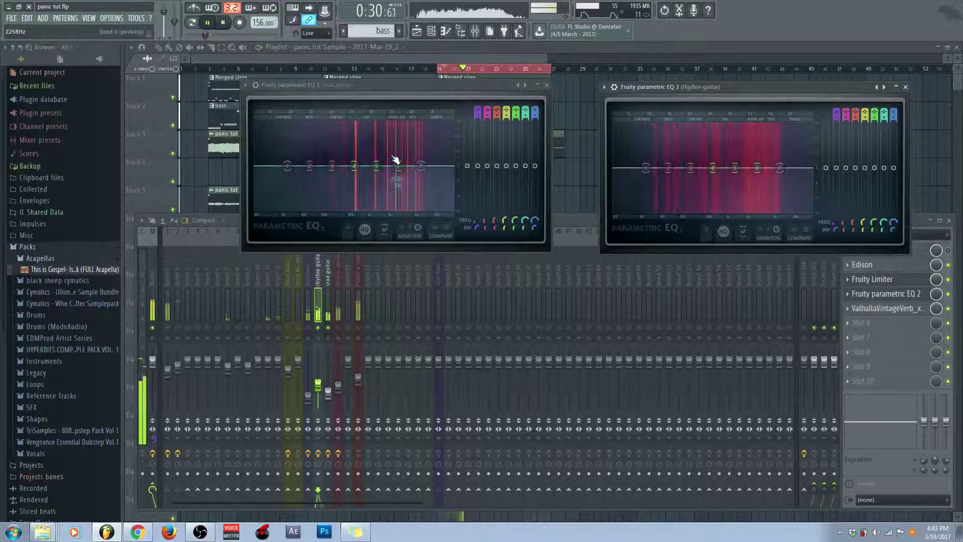
pyautogui.click(223, 23)
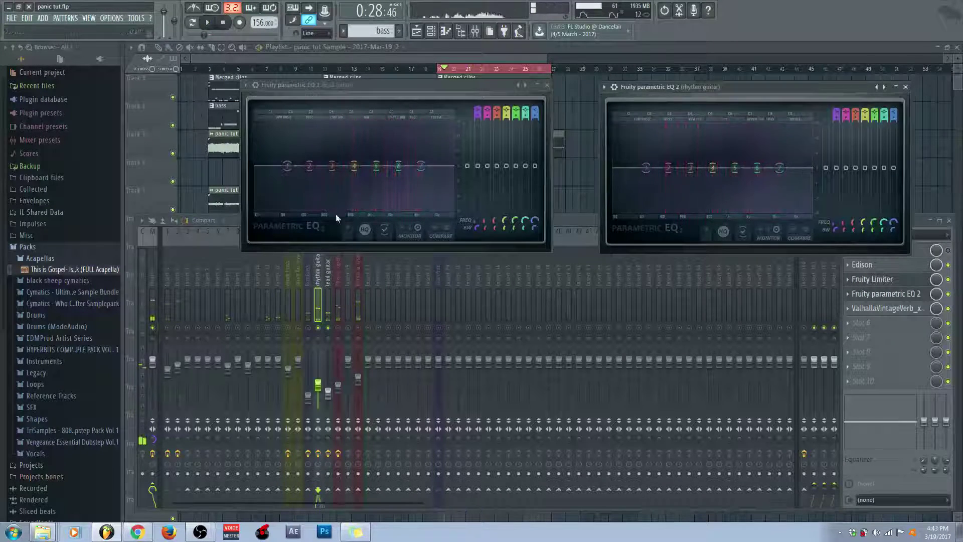
# Roll off the lead guitar's low end with EQ band 1, re-enable the BooBass track and briefly preview the section.
pyautogui.moveTo(287, 166); pyautogui.dragTo(326, 203)
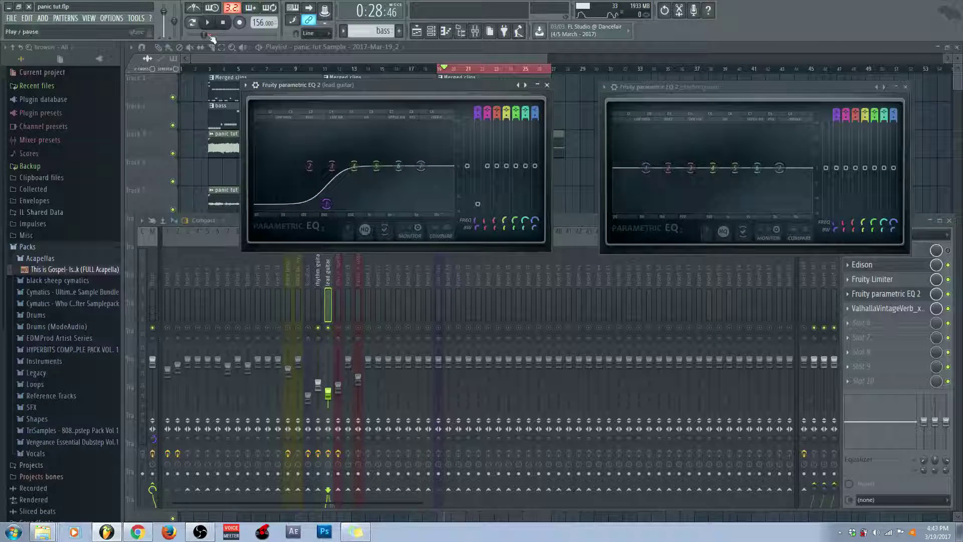
pyautogui.click(312, 333)
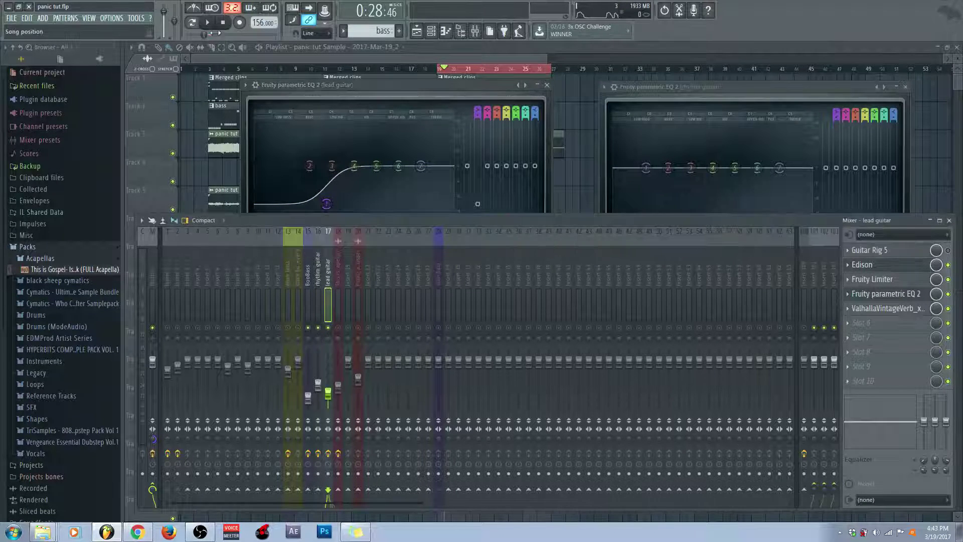
pyautogui.click(214, 25)
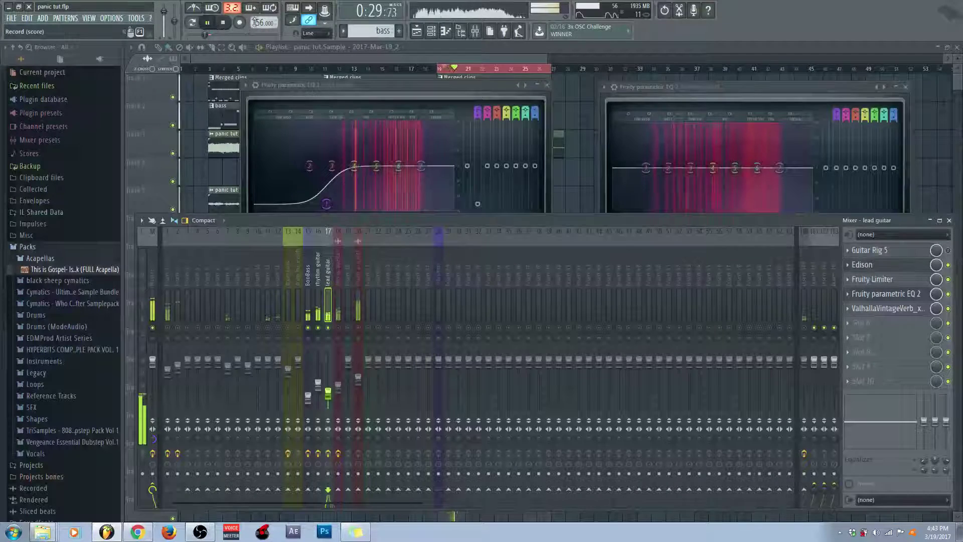
pyautogui.click(223, 22)
# Roll off the rhythm guitar's low end with EQ band 1 and play the section from bar 19.
pyautogui.click(743, 89)
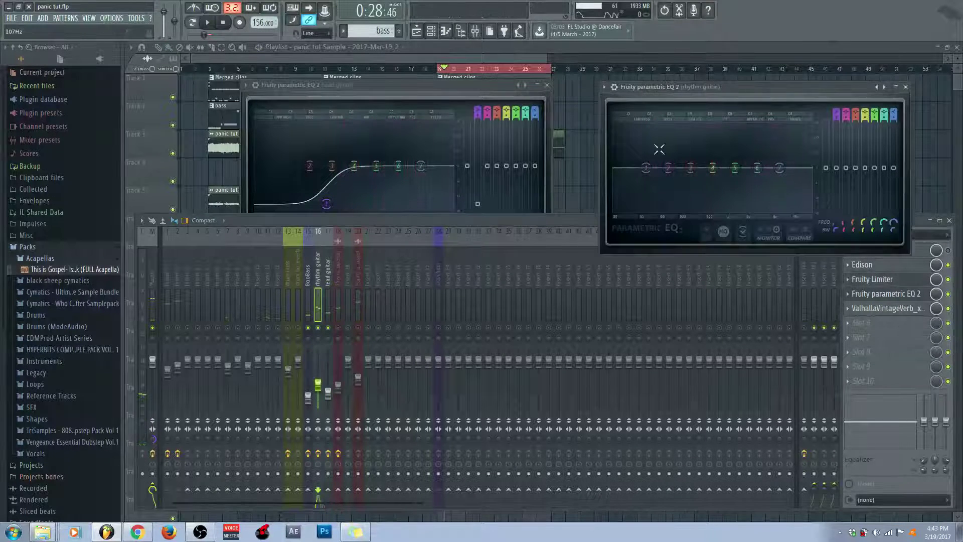
pyautogui.moveTo(646, 167); pyautogui.dragTo(684, 204)
pyautogui.click(206, 25)
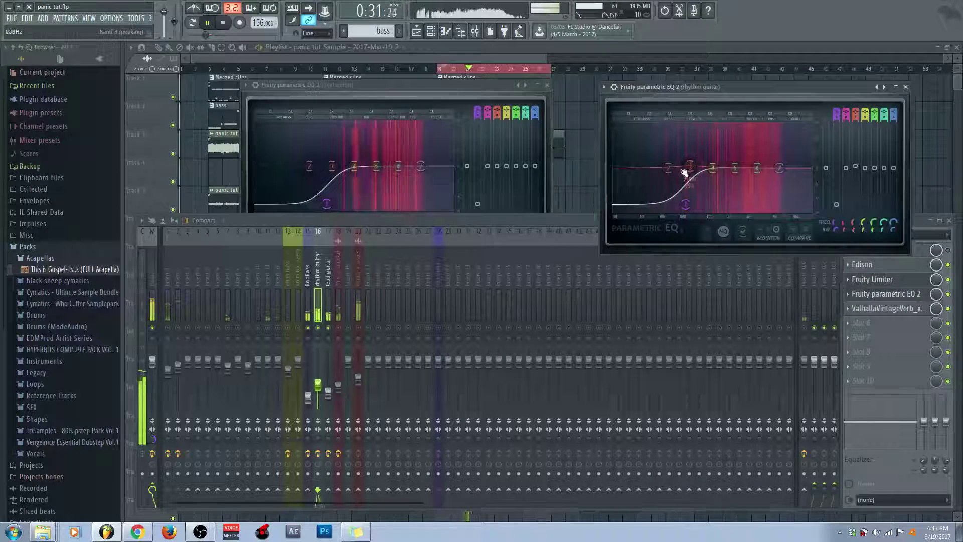
# During playback, dip band 4 of the rhythm guitar's EQ and slightly adjust bands 4 and 6 of the lead guitar's EQ.
pyautogui.moveTo(713, 168)
pyautogui.mouseDown()
pyautogui.moveTo(718, 179)
pyautogui.moveTo(737, 166)
pyautogui.moveTo(714, 180)
pyautogui.mouseUp()
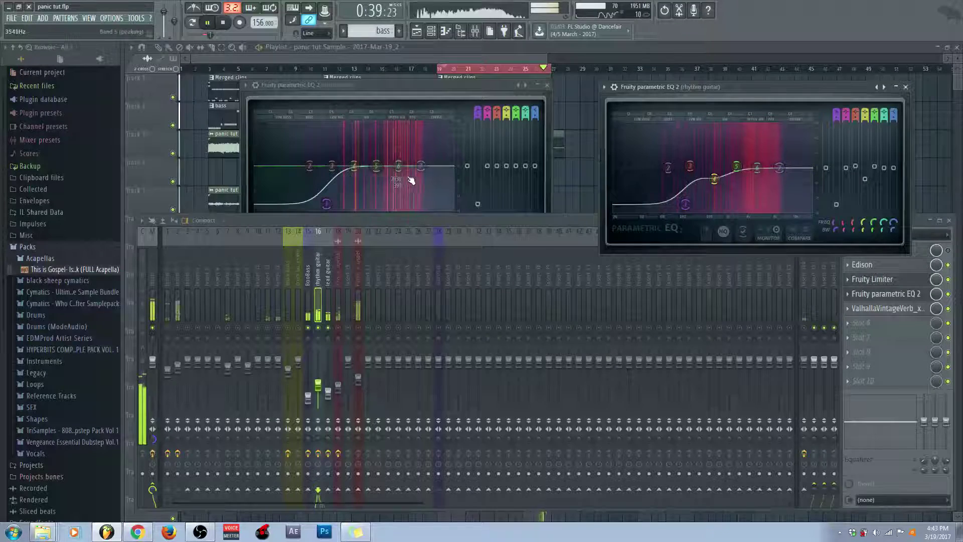
pyautogui.moveTo(399, 165); pyautogui.dragTo(407, 173)
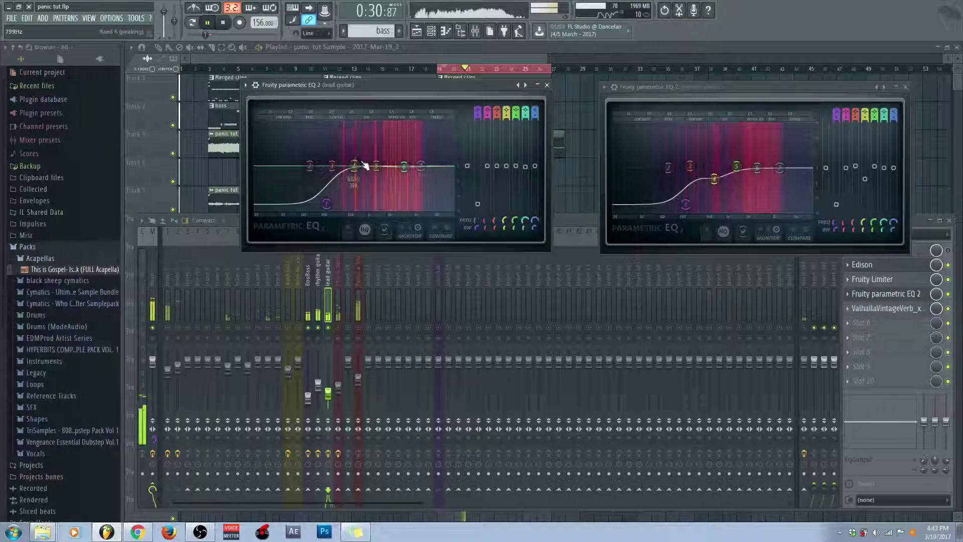
pyautogui.moveTo(714, 179); pyautogui.dragTo(714, 177)
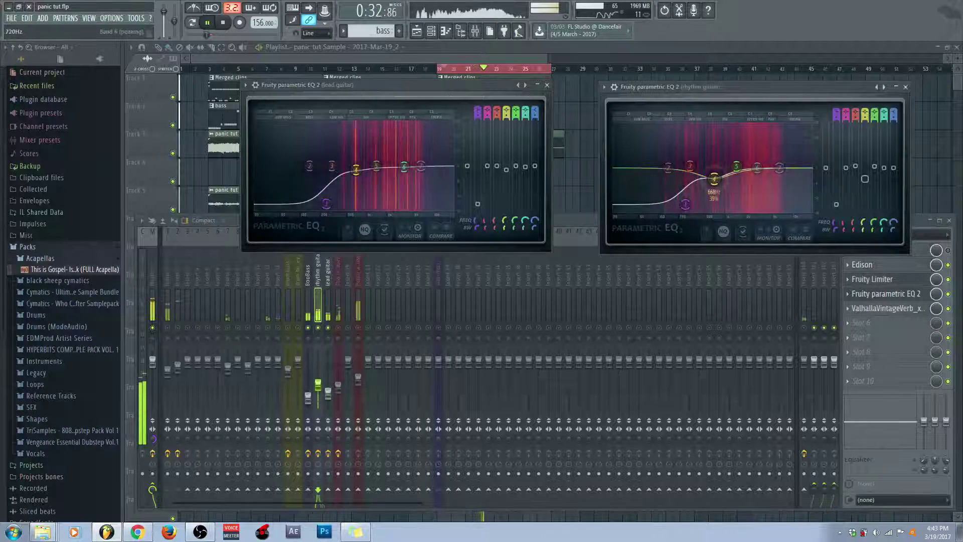
# Stop playback, open the BooBass track's second Parametric EQ 2 and place its window below the lead guitar's EQ.
pyautogui.click(234, 218)
pyautogui.click(311, 278)
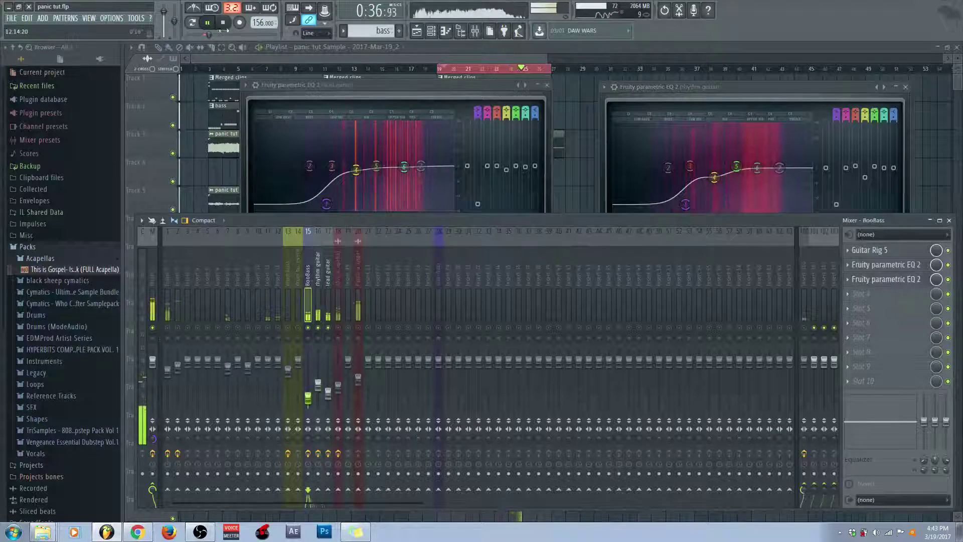
pyautogui.press('space')
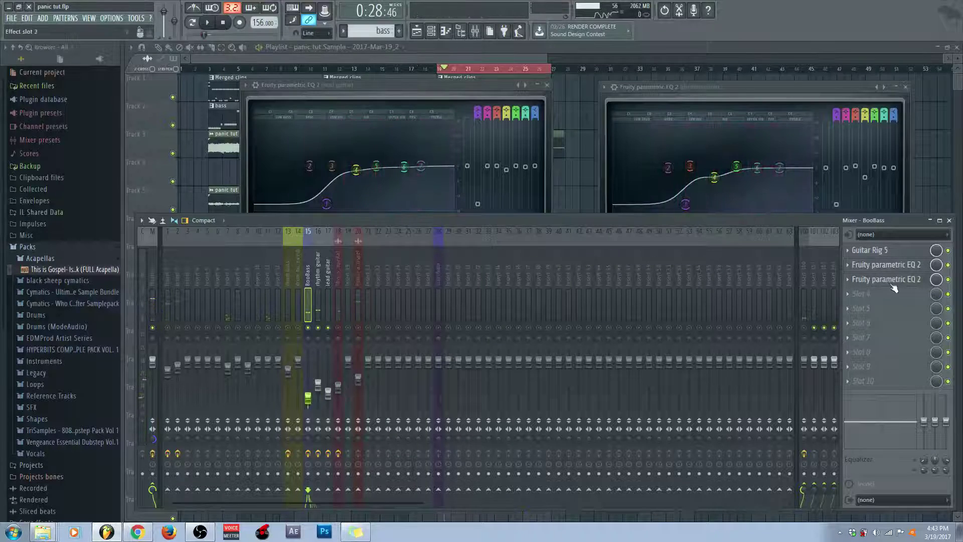
pyautogui.click(895, 283)
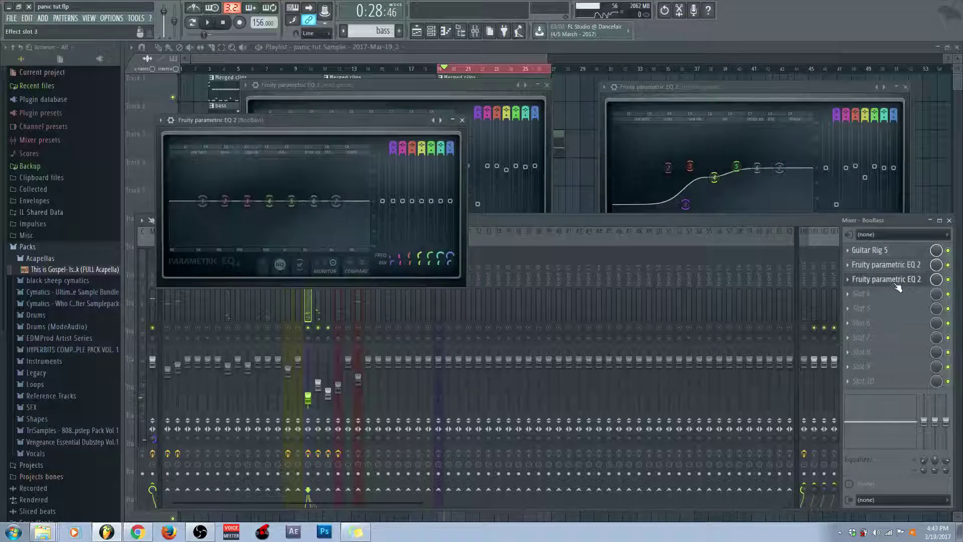
pyautogui.moveTo(356, 126); pyautogui.dragTo(440, 255)
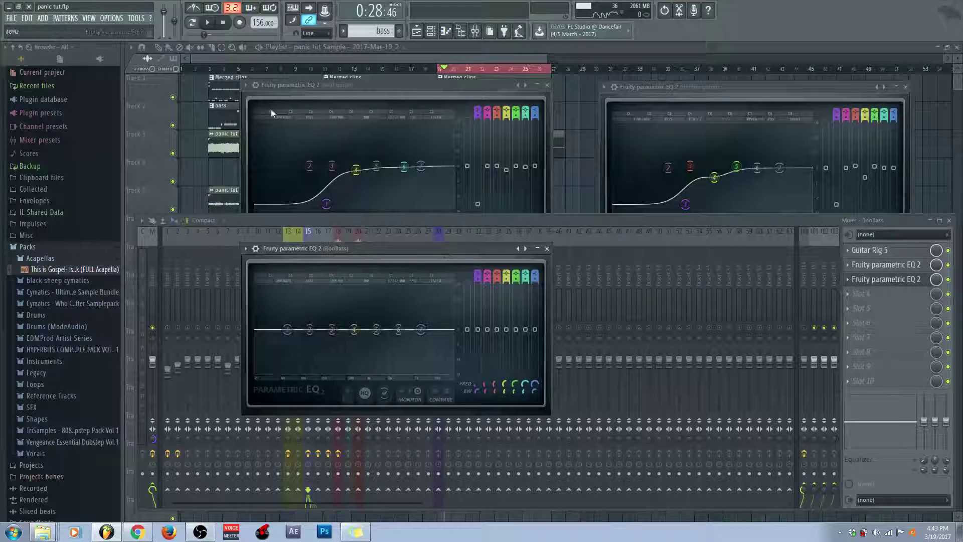
# Play the section, dip the BooBass mids with EQ bands 4 and 5, and close that EQ window.
pyautogui.click(208, 24)
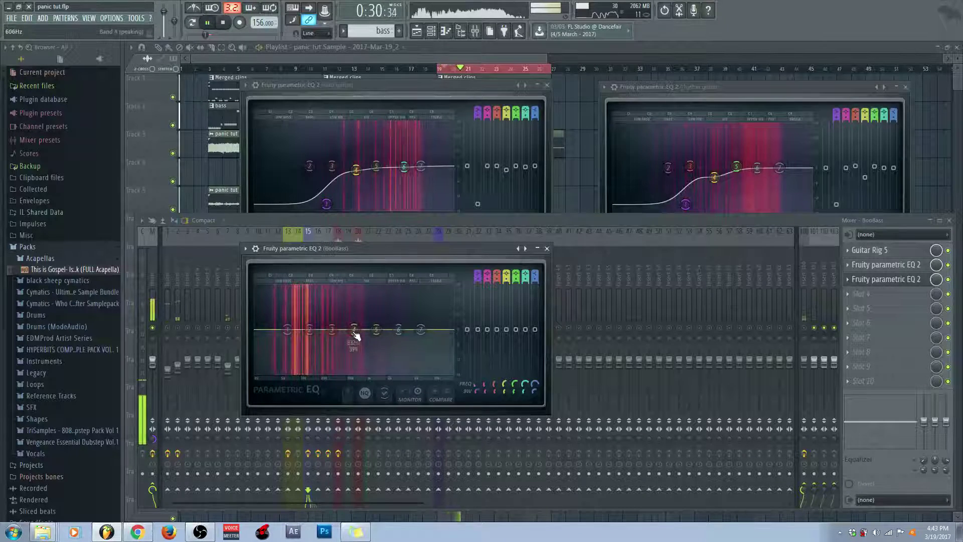
pyautogui.moveTo(355, 336); pyautogui.dragTo(390, 338)
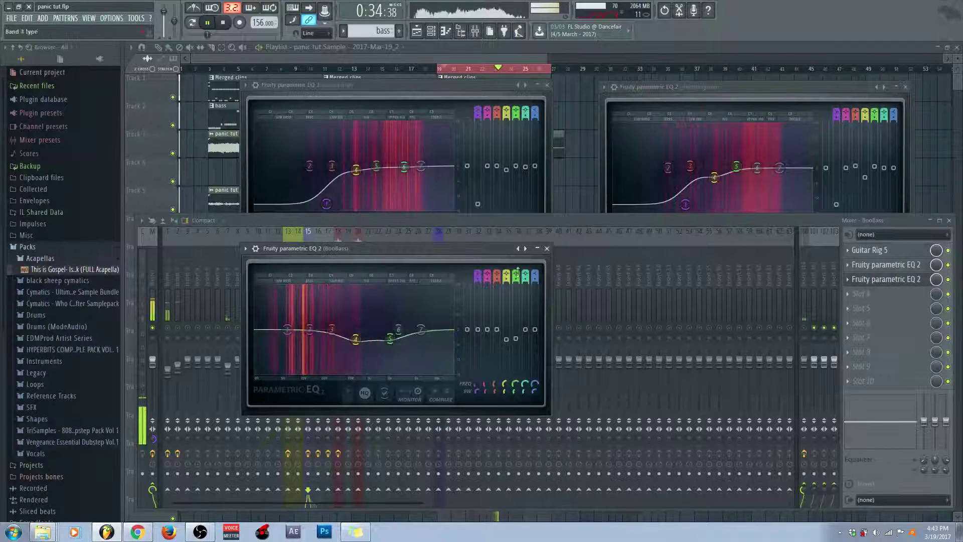
pyautogui.click(547, 248)
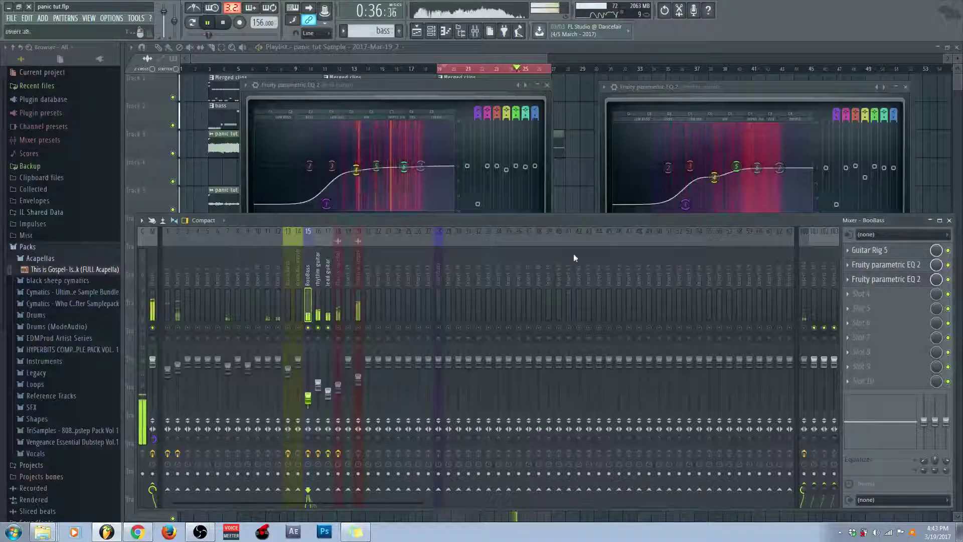
# Reopen the BooBass track's second Parametric EQ 2, shift its window aside, stop playback and bring the mixer forward.
pyautogui.click(891, 279)
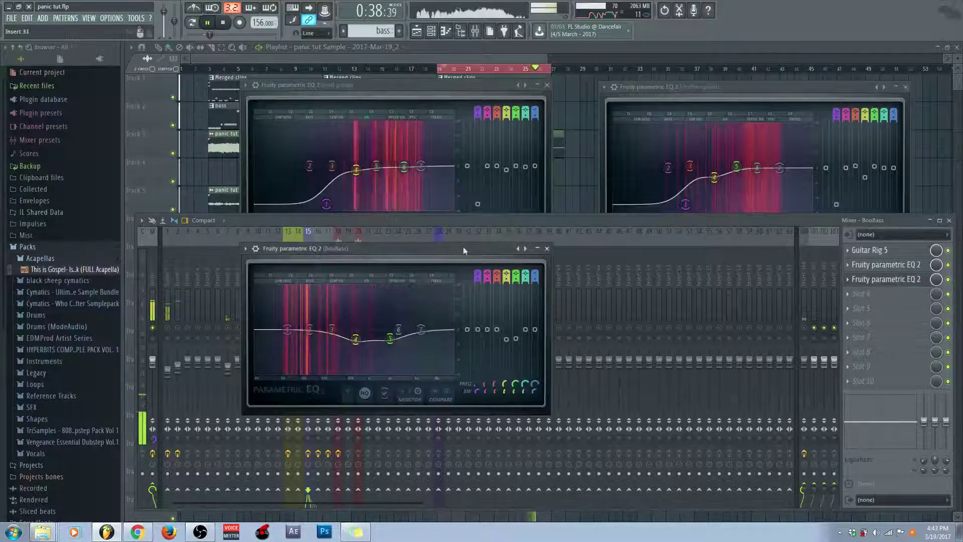
pyautogui.moveTo(463, 251); pyautogui.dragTo(339, 239)
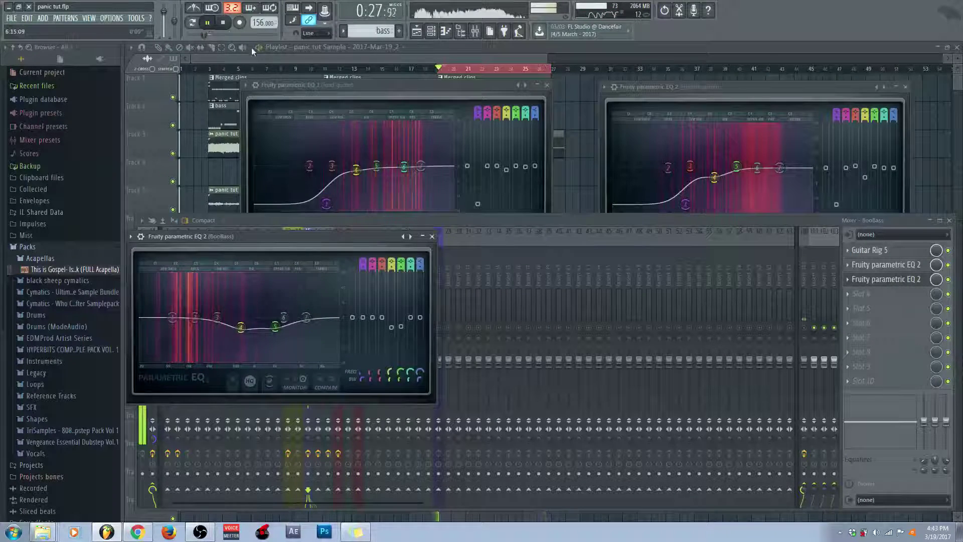
pyautogui.press('space')
pyautogui.moveTo(272, 241); pyautogui.dragTo(276, 170)
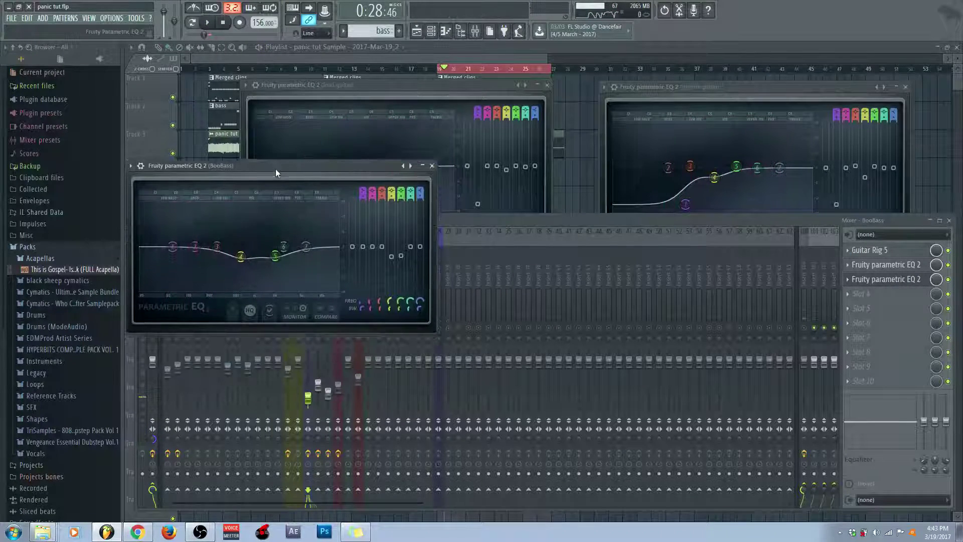
pyautogui.click(542, 228)
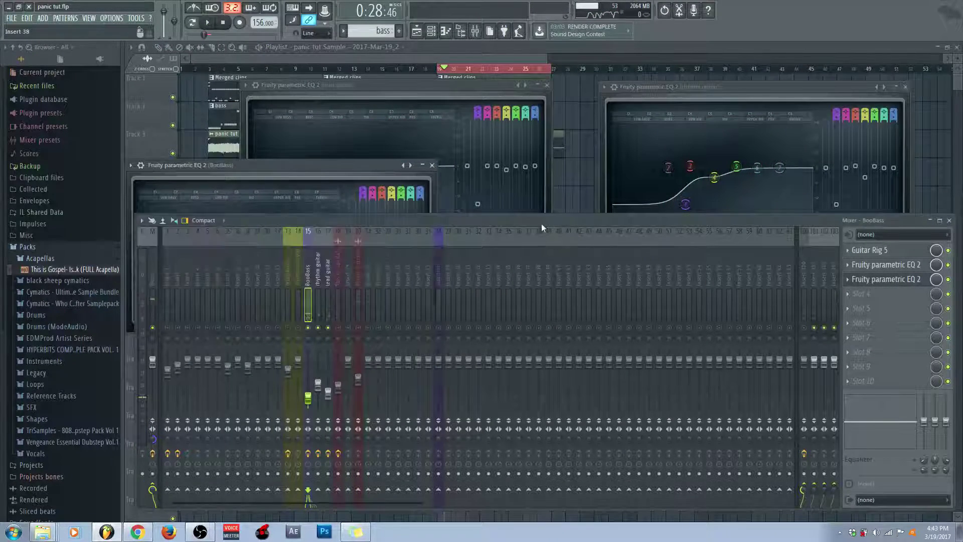
# Enable the isolated vocal track, open its Parametric EQ 2 and arrange it beside the BooBass EQ, below the guitar EQs.
pyautogui.click(339, 310)
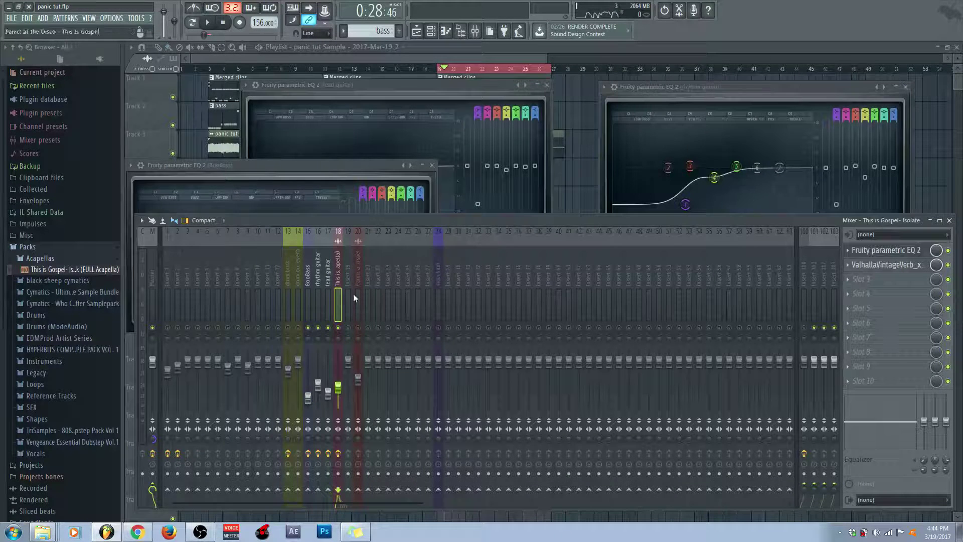
pyautogui.click(898, 252)
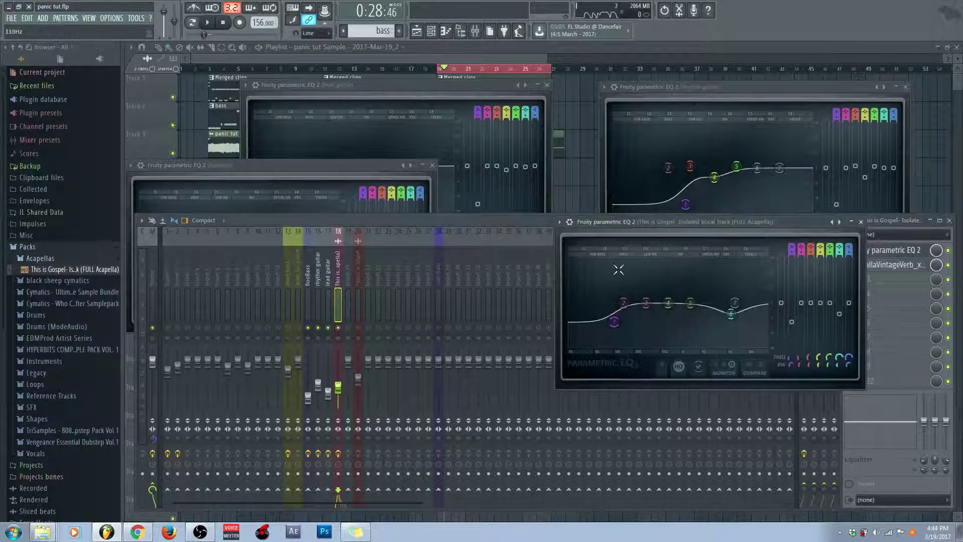
pyautogui.moveTo(721, 222); pyautogui.dragTo(734, 207)
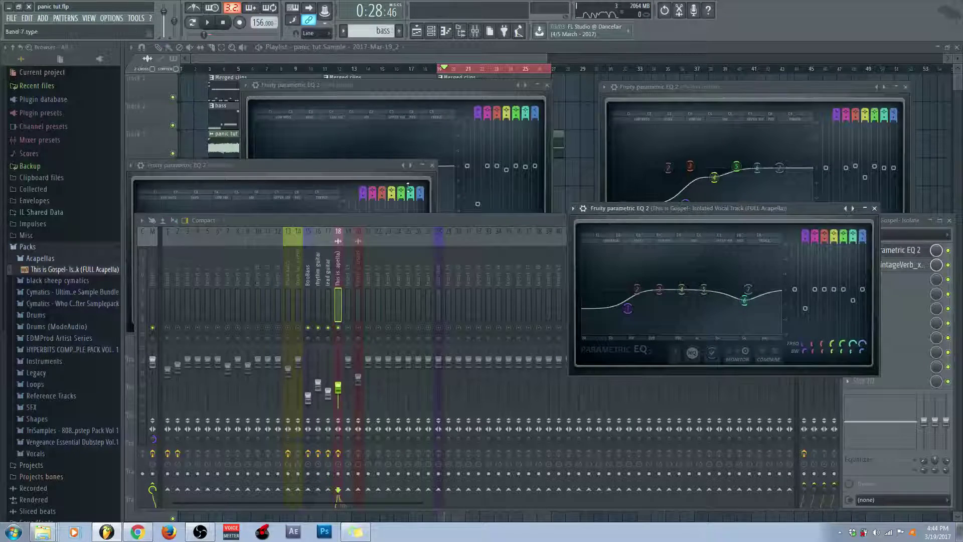
pyautogui.moveTo(352, 162); pyautogui.dragTo(419, 244)
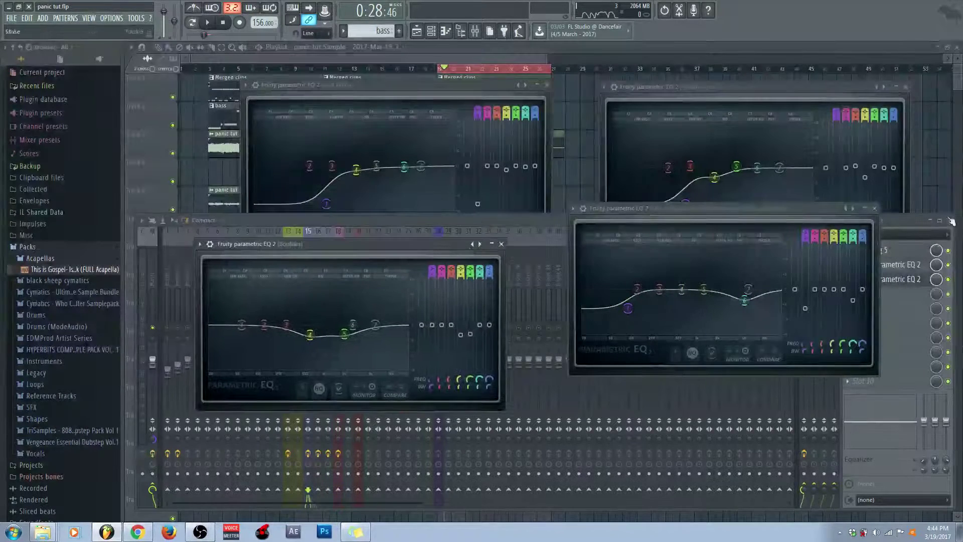
pyautogui.moveTo(753, 208); pyautogui.dragTo(760, 223)
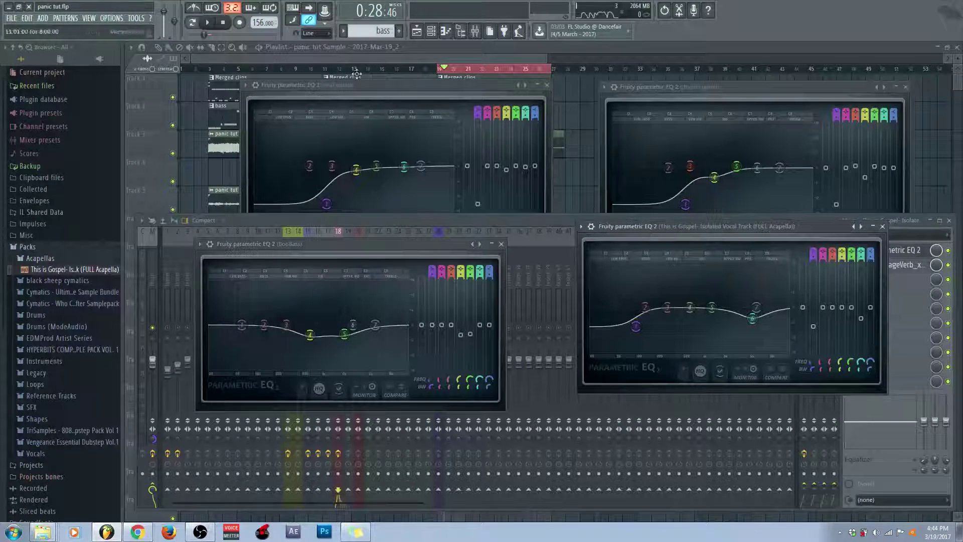
# Play the section, lower band 2 and raise band 3 of the vocal's EQ, and dip the lead guitar's band 4 slightly further.
pyautogui.press('space')
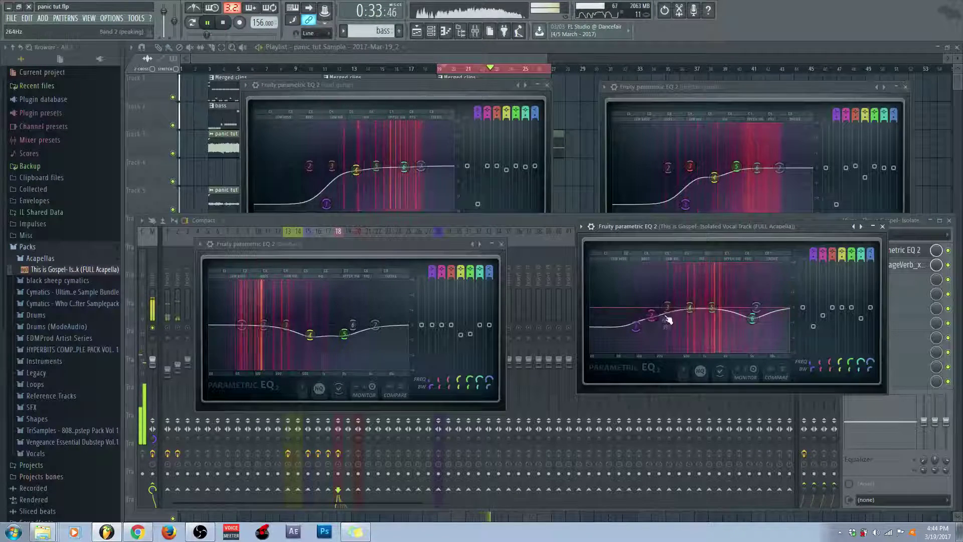
pyautogui.moveTo(665, 319); pyautogui.dragTo(663, 312)
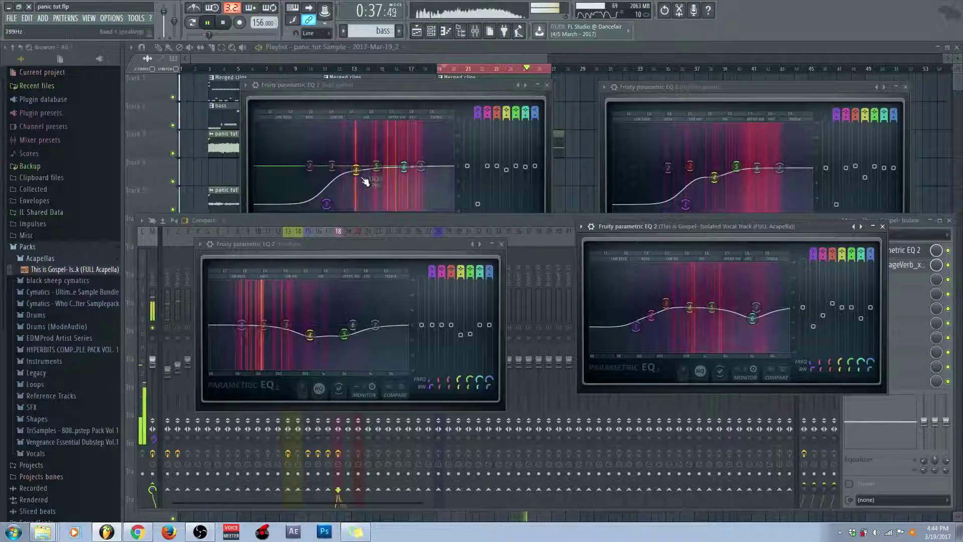
pyautogui.moveTo(357, 173); pyautogui.dragTo(357, 175)
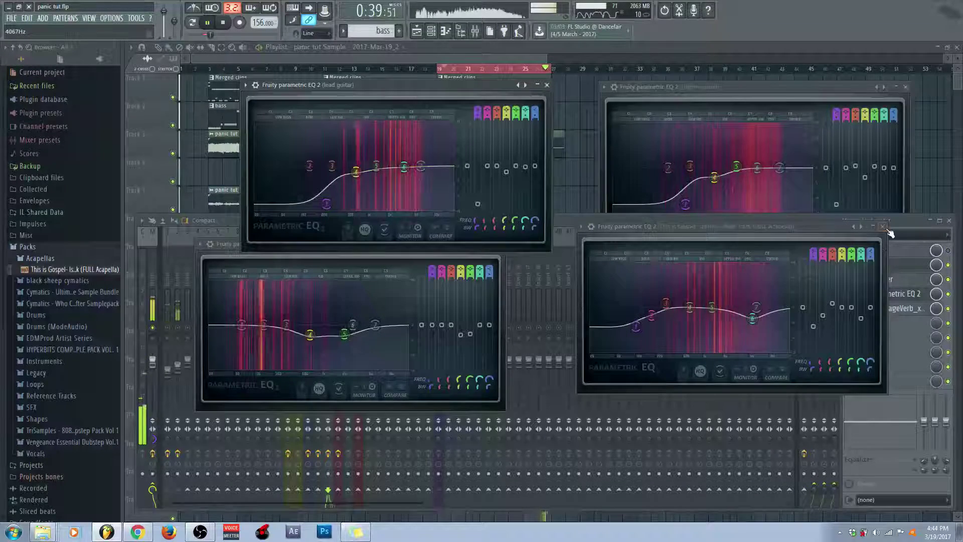
# Close the EQ windows of the isolated vocal, lead guitar and BooBass tracks.
pyautogui.click(883, 226)
pyautogui.click(546, 86)
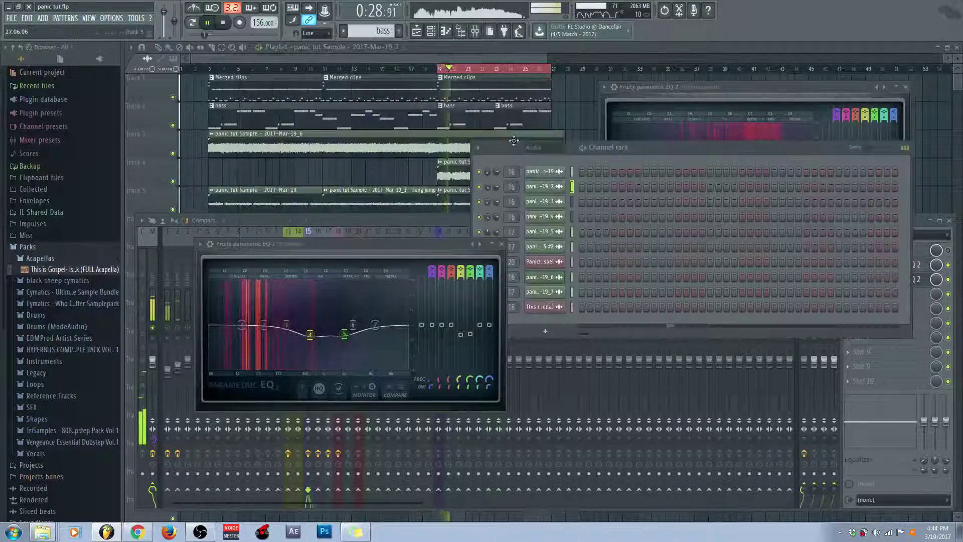
pyautogui.click(501, 245)
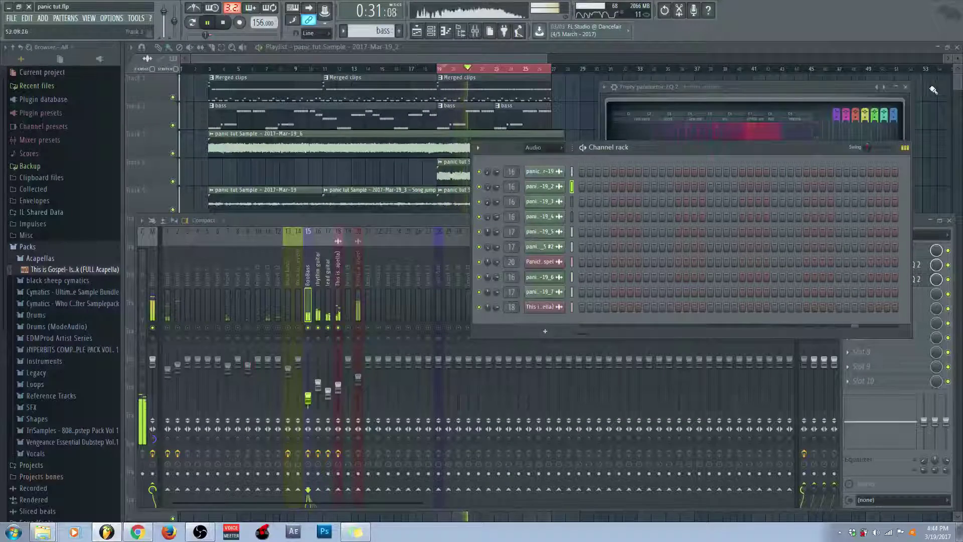
# Close the remaining Parametric EQ 2 window, return to the mixer, select Insert 1 and stop playback.
pyautogui.click(908, 92)
pyautogui.click(294, 337)
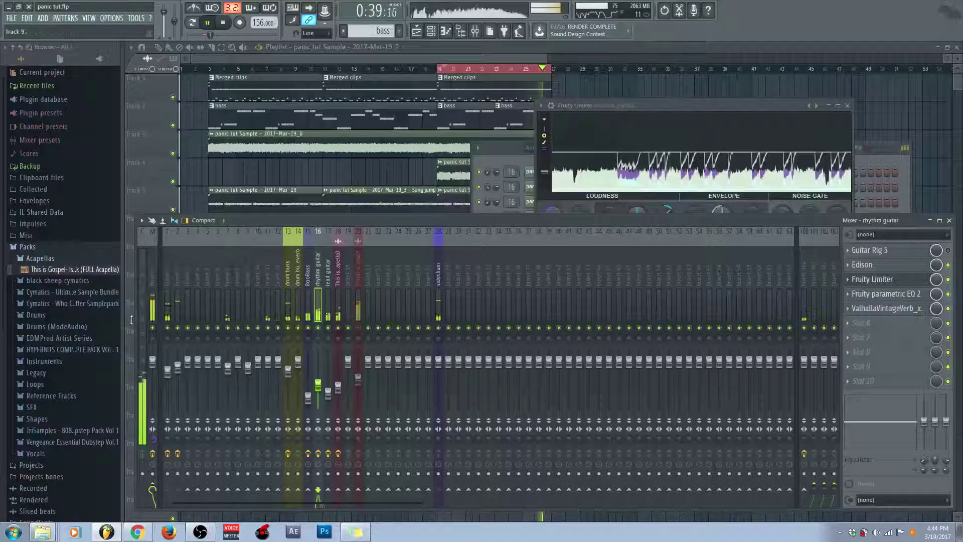
pyautogui.click(168, 370)
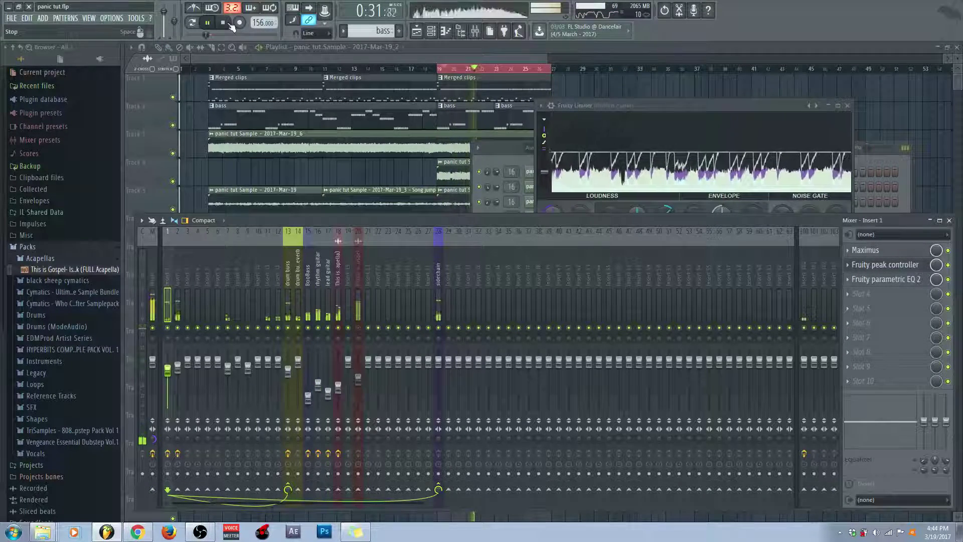
pyautogui.click(208, 22)
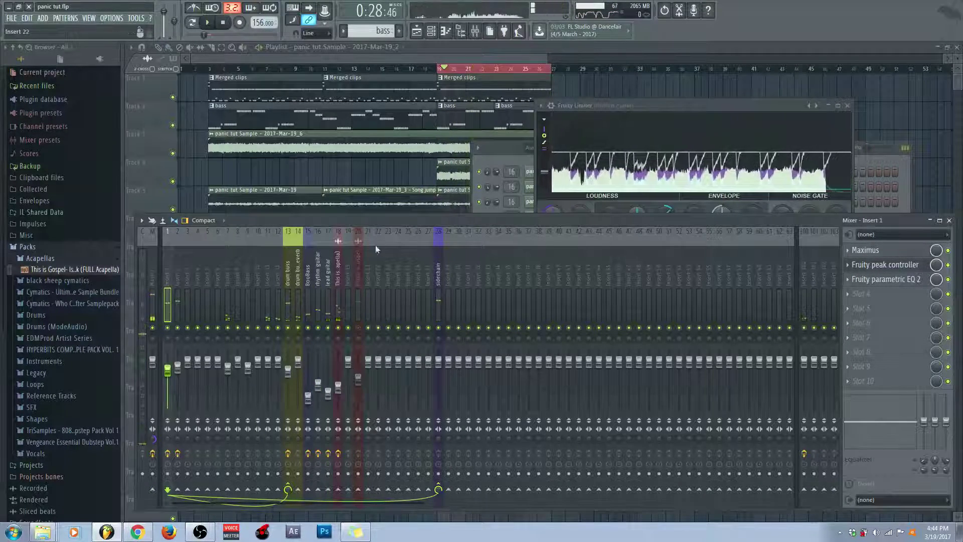
# Solo the original song's reference track and play it, then replay the full mix for comparison.
pyautogui.rightClick(359, 327)
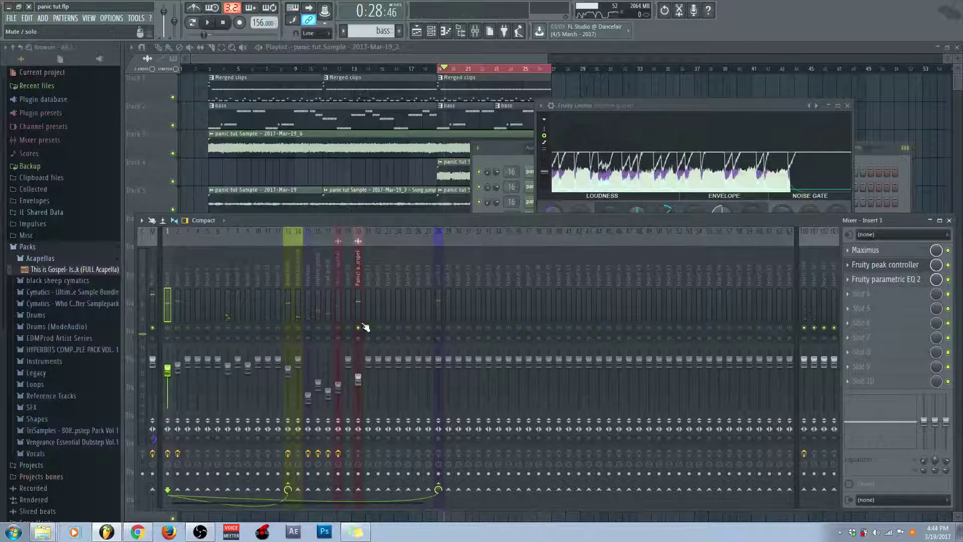
pyautogui.click(208, 23)
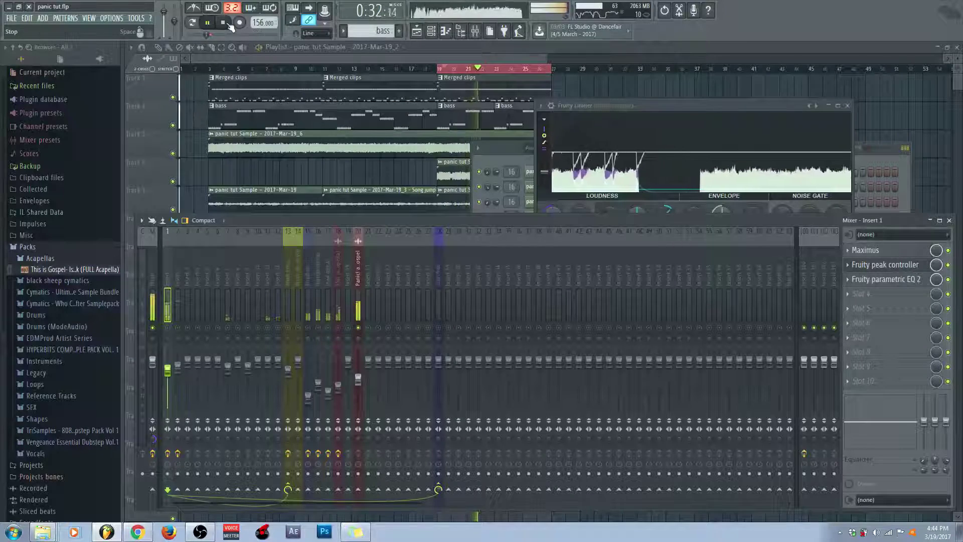
pyautogui.press('space')
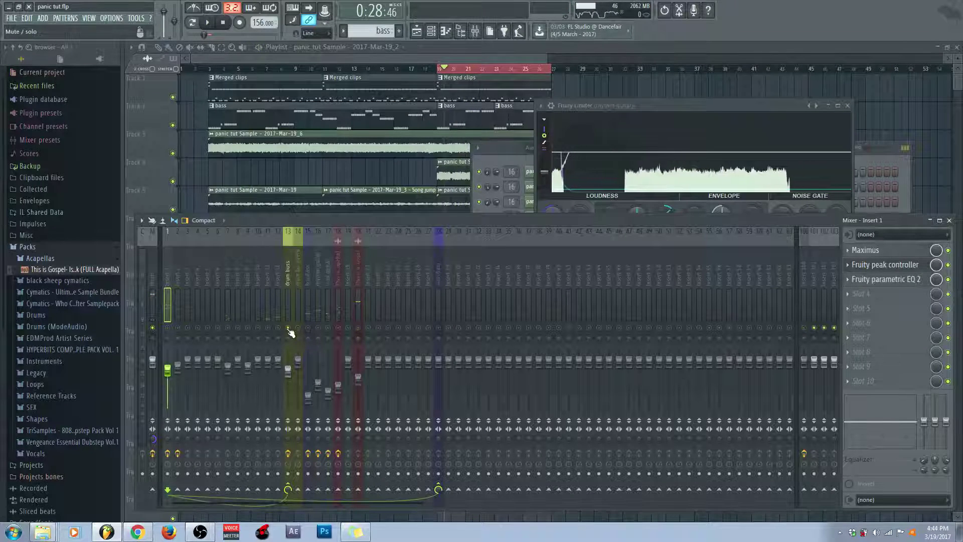
pyautogui.click(215, 19)
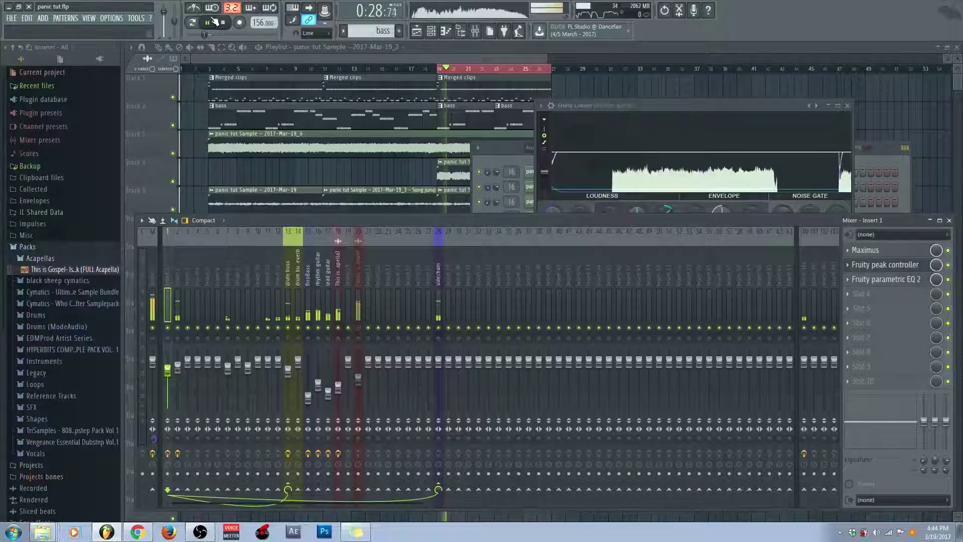
# Lower the faders of the isolated vocal and rhythm guitar tracks slightly while the section plays.
pyautogui.click(295, 308)
pyautogui.click(338, 388)
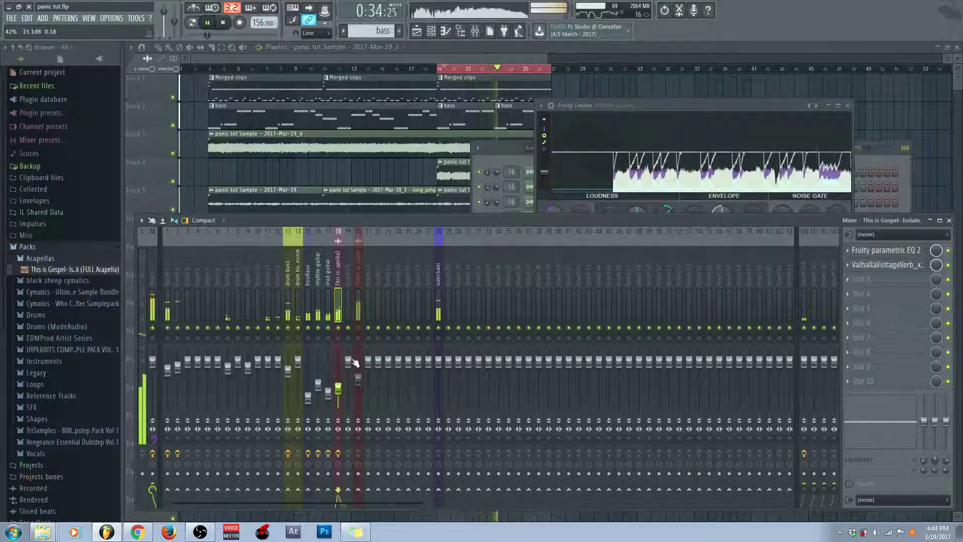
pyautogui.click(318, 386)
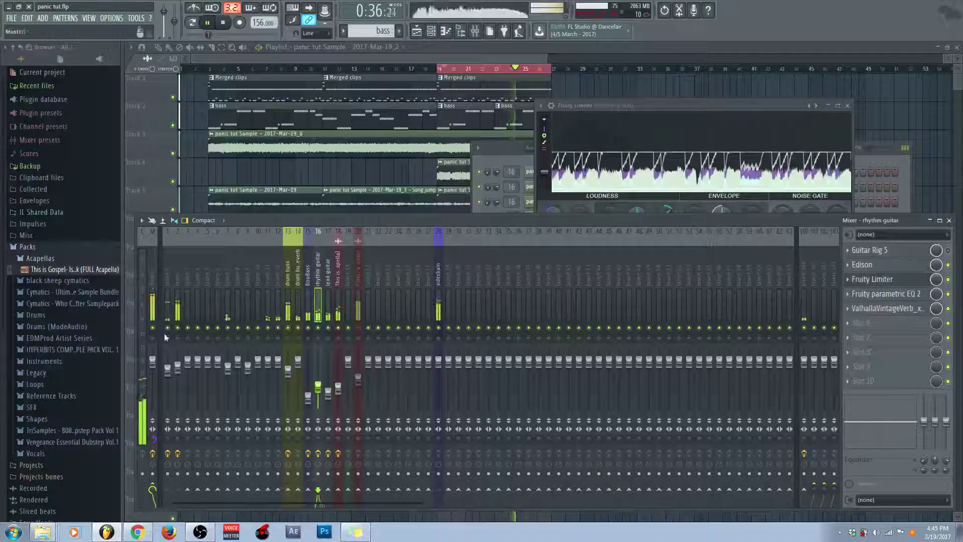
# Select the master track, replay the start of the section and move the playback position to bar 19.
pyautogui.click(154, 268)
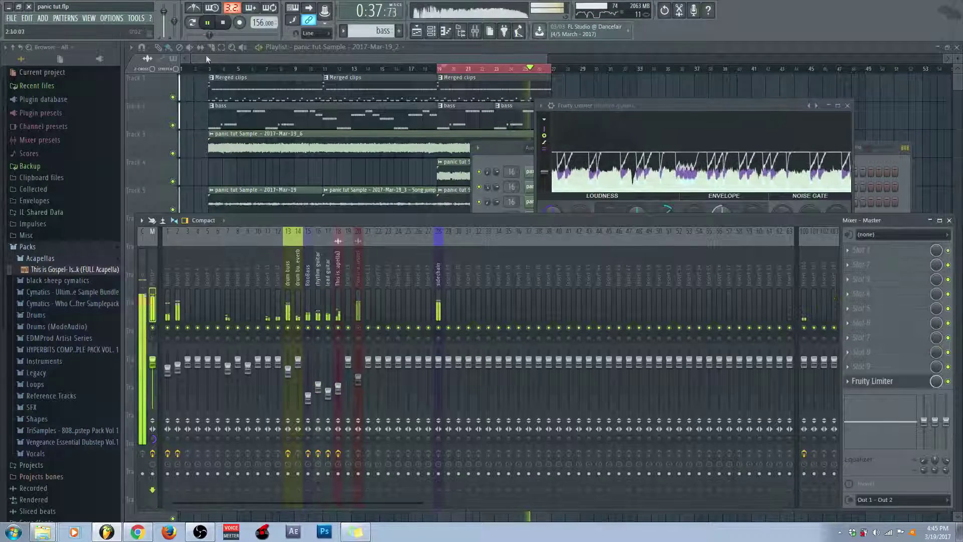
pyautogui.click(223, 25)
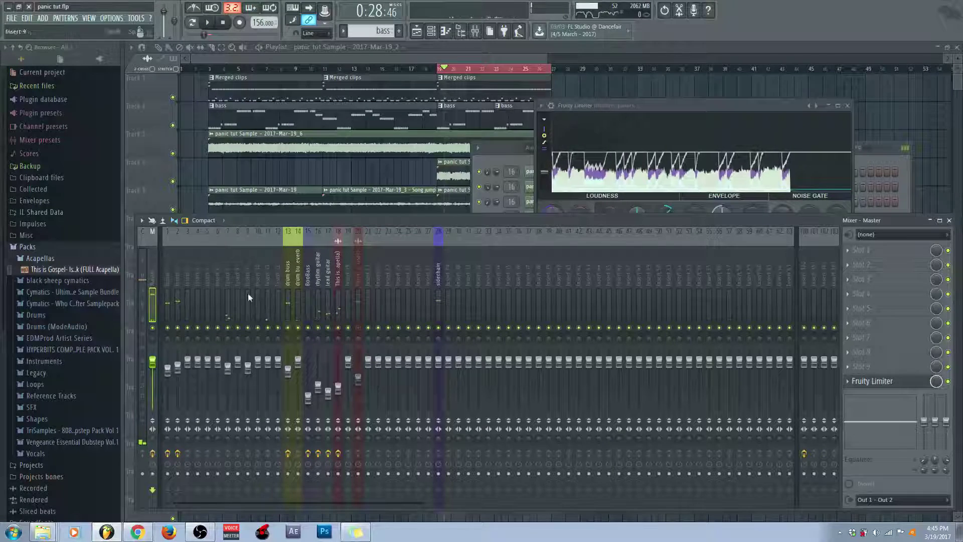
pyautogui.click(211, 23)
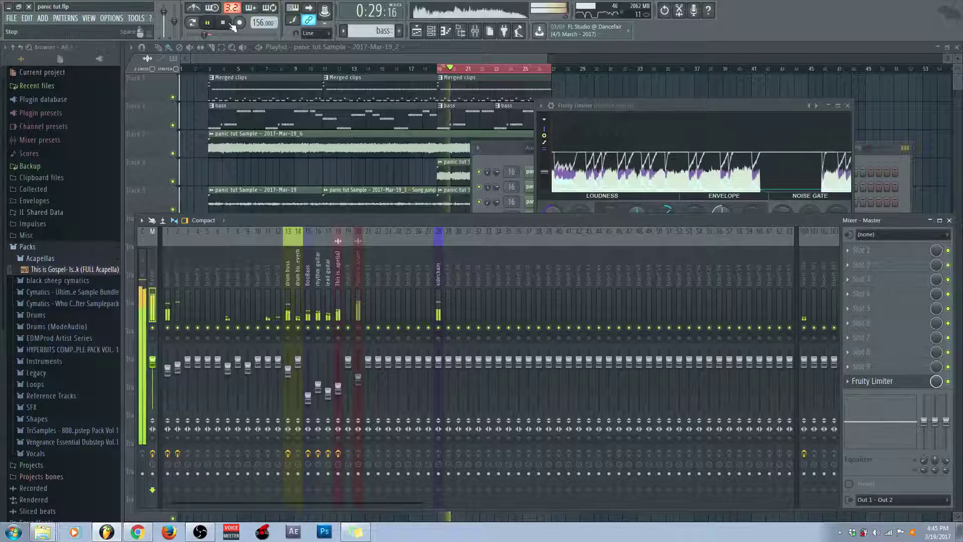
pyautogui.click(229, 24)
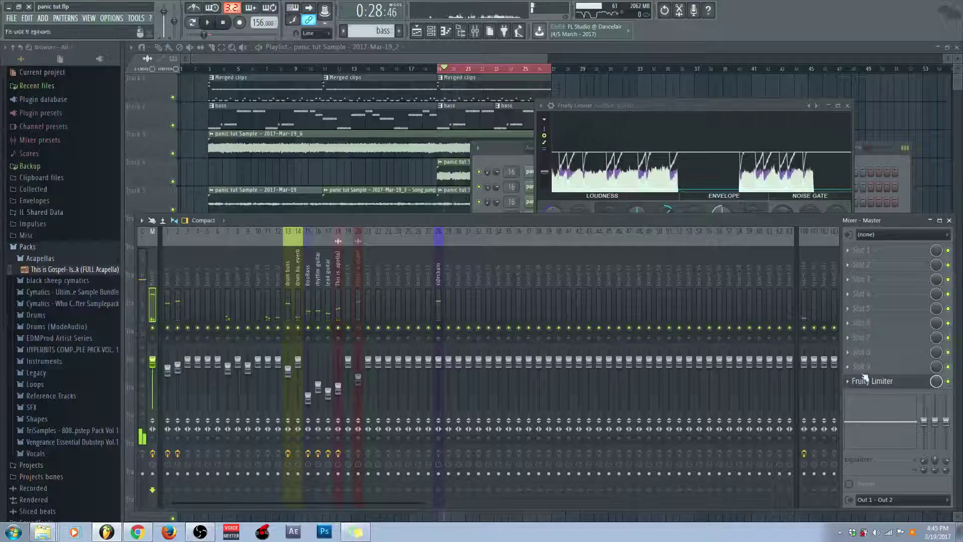
pyautogui.click(443, 70)
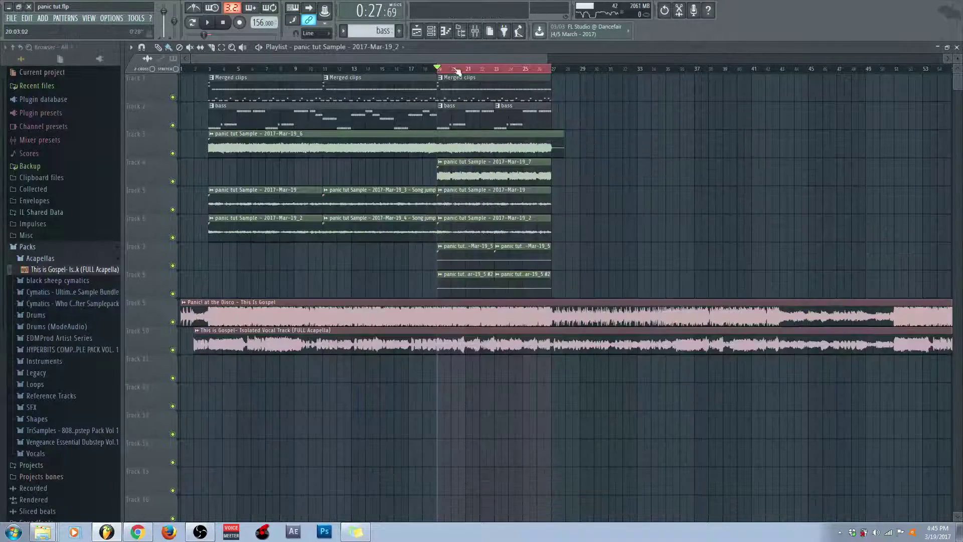
# Steepen the lower part of the drum buss's Fruity WaveShaper curve, listen briefly, and close the plugin.
pyautogui.click(476, 31)
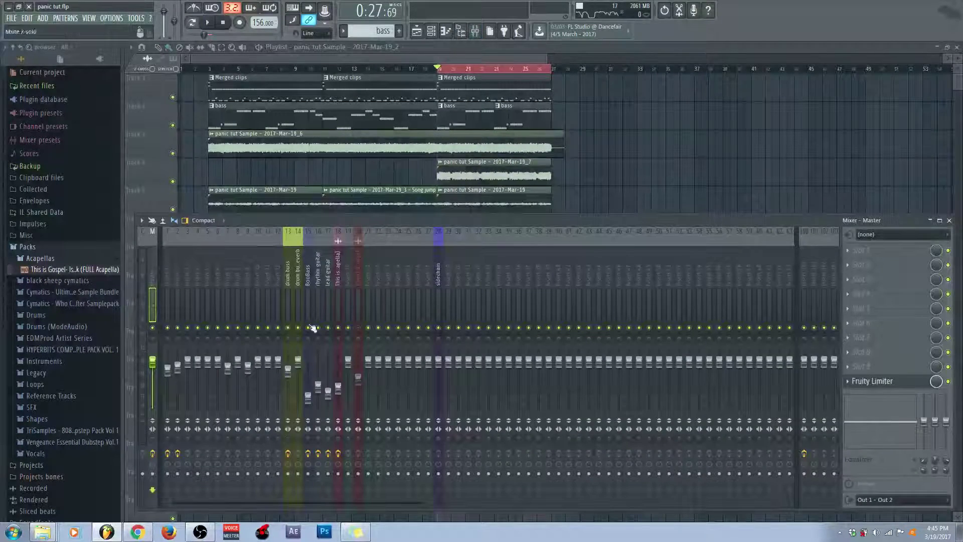
pyautogui.click(291, 276)
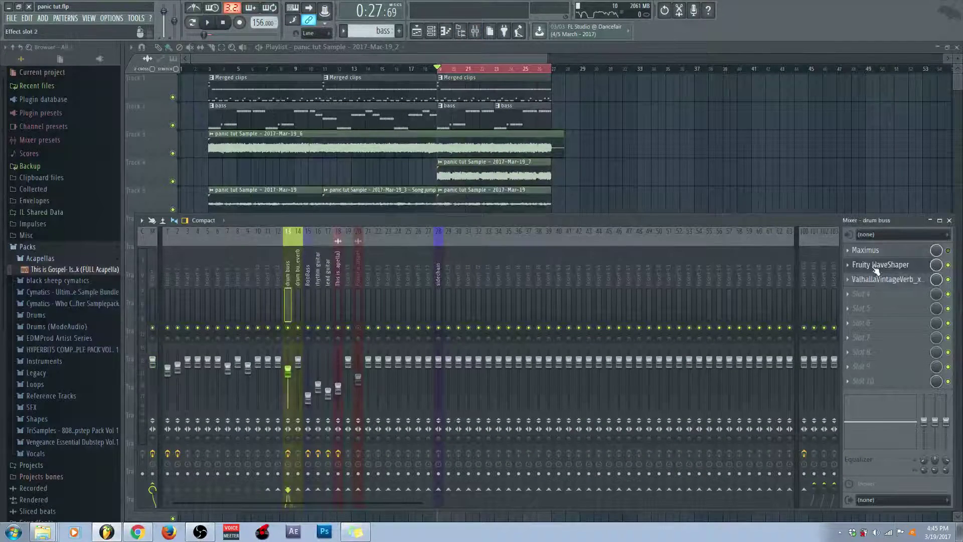
pyautogui.click(153, 307)
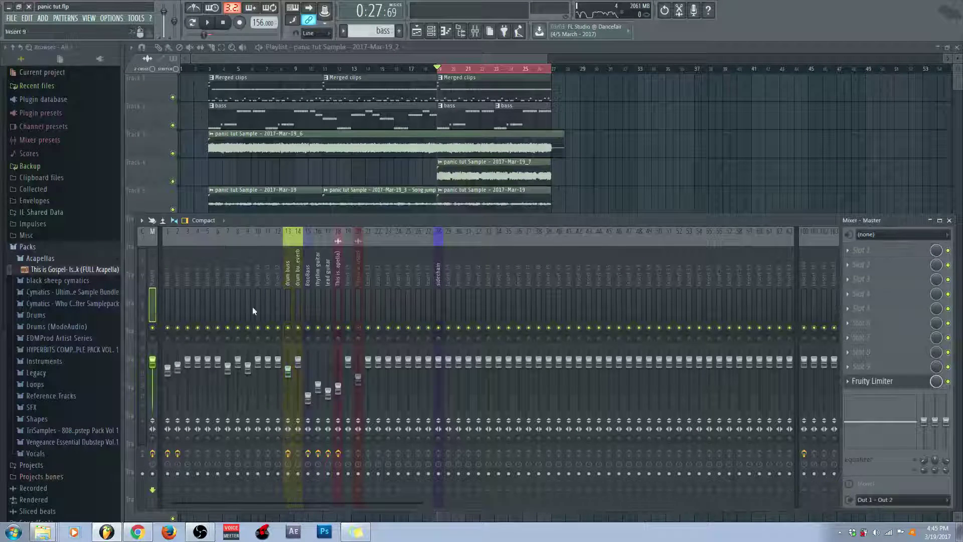
pyautogui.click(291, 277)
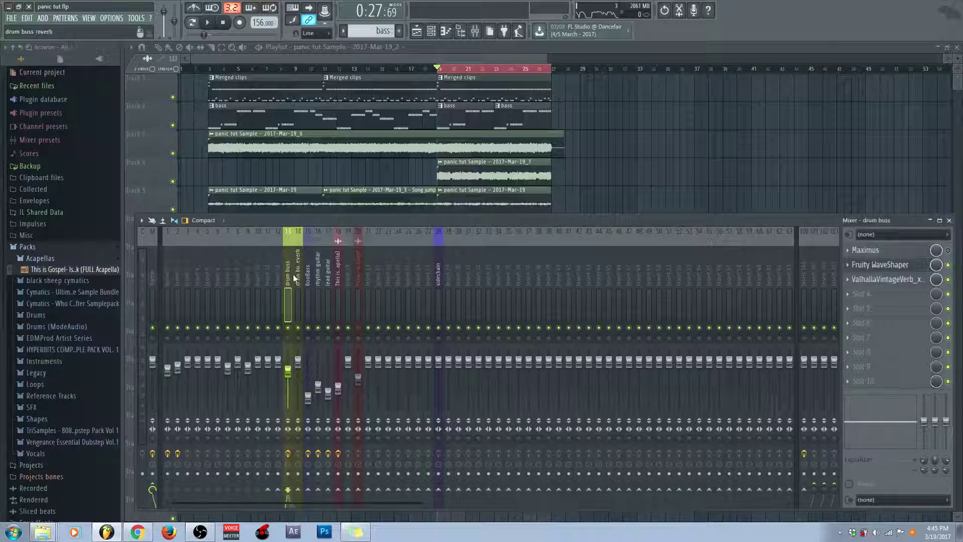
pyautogui.click(906, 268)
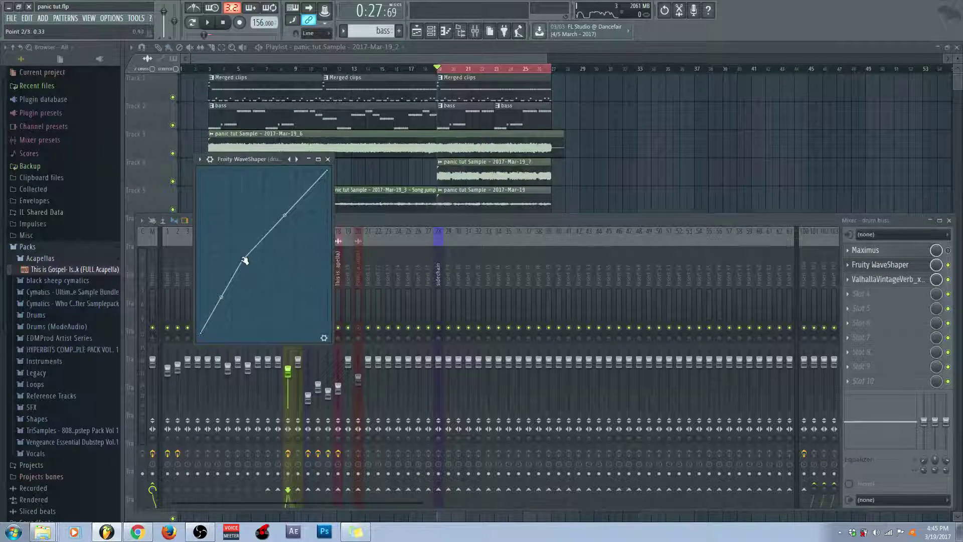
pyautogui.moveTo(245, 261); pyautogui.dragTo(242, 261)
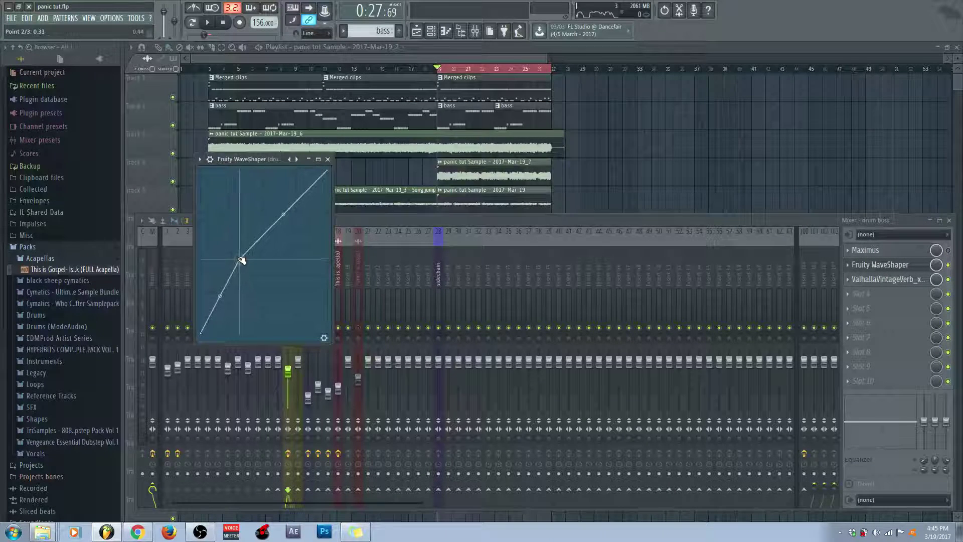
pyautogui.click(210, 24)
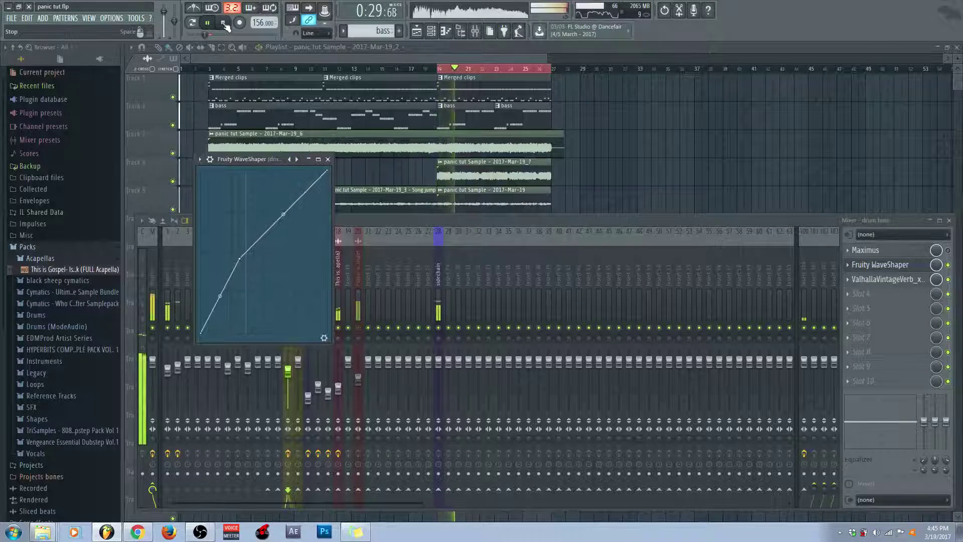
pyautogui.click(224, 23)
pyautogui.click(328, 159)
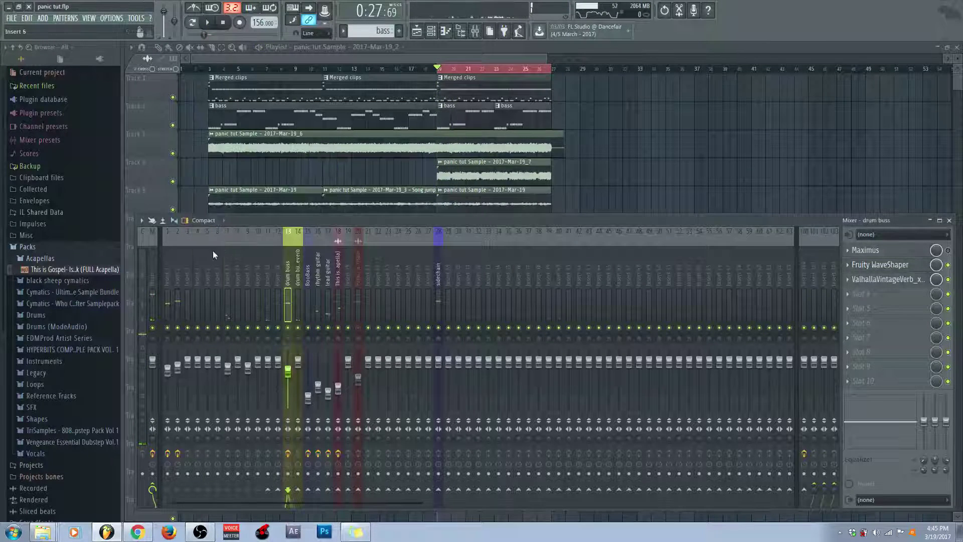
# Add a Fruity WaveShaper with an upward-bent curve to Insert 2 and lower the track's fader to about -8.9 dB during playback.
pyautogui.click(177, 284)
pyautogui.click(857, 264)
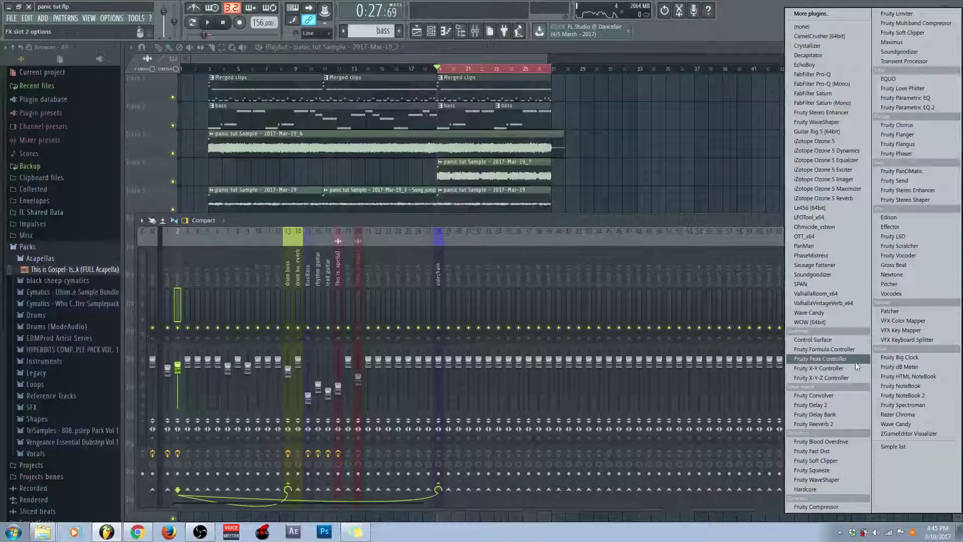
pyautogui.click(827, 480)
pyautogui.moveTo(290, 278); pyautogui.dragTo(255, 291)
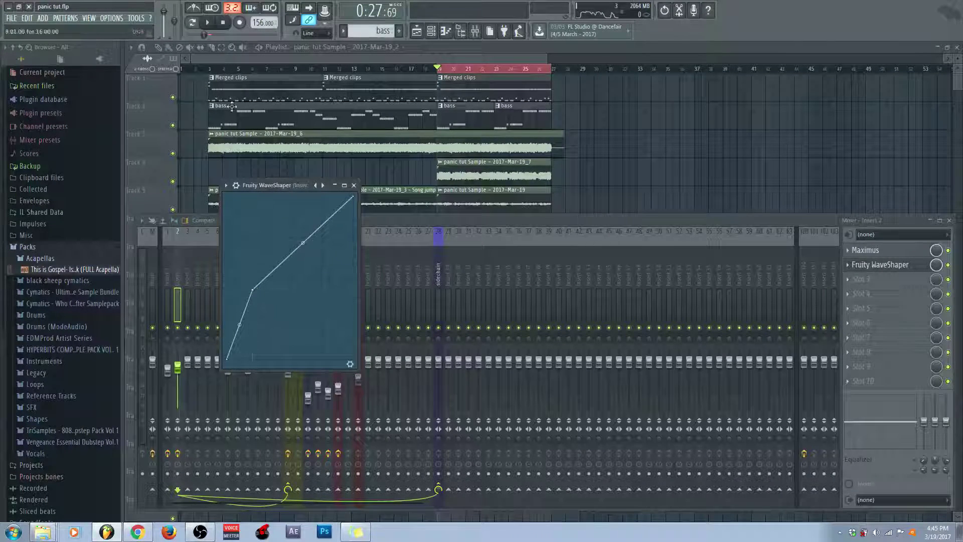
pyautogui.click(206, 22)
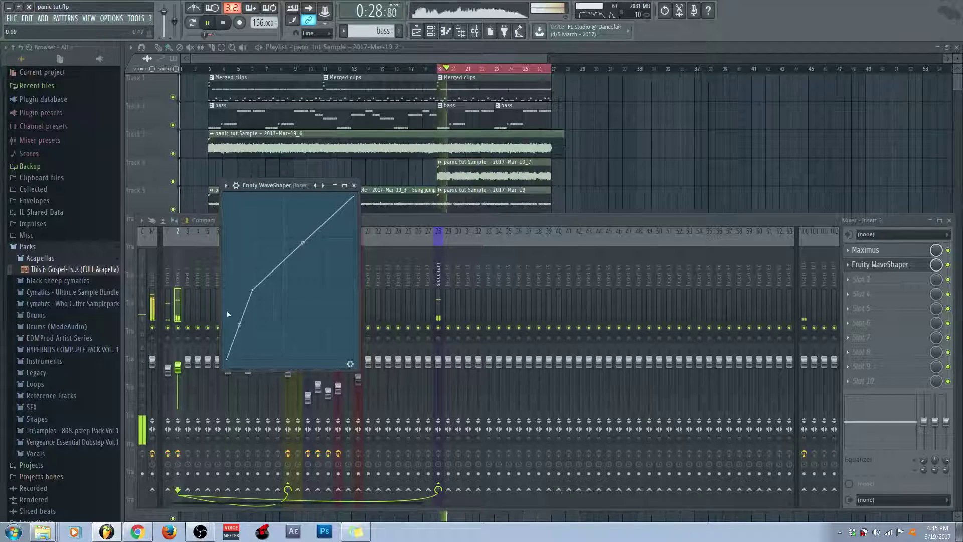
pyautogui.moveTo(175, 374); pyautogui.dragTo(175, 382)
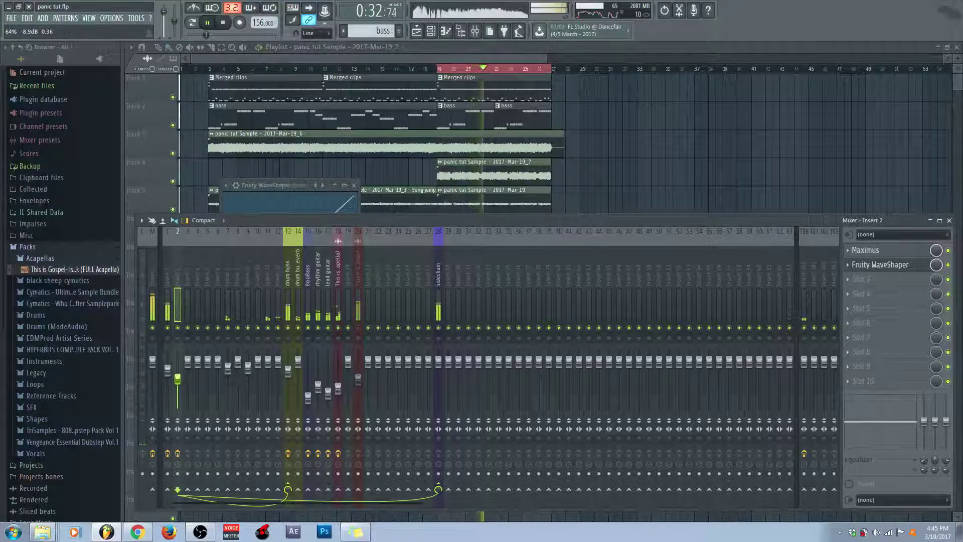
# Add a Fruity Parametric EQ 2 to Insert 2, boosting the highs and band 3 and cutting band 4 about 5.8 dB near 668 Hz.
pyautogui.click(868, 279)
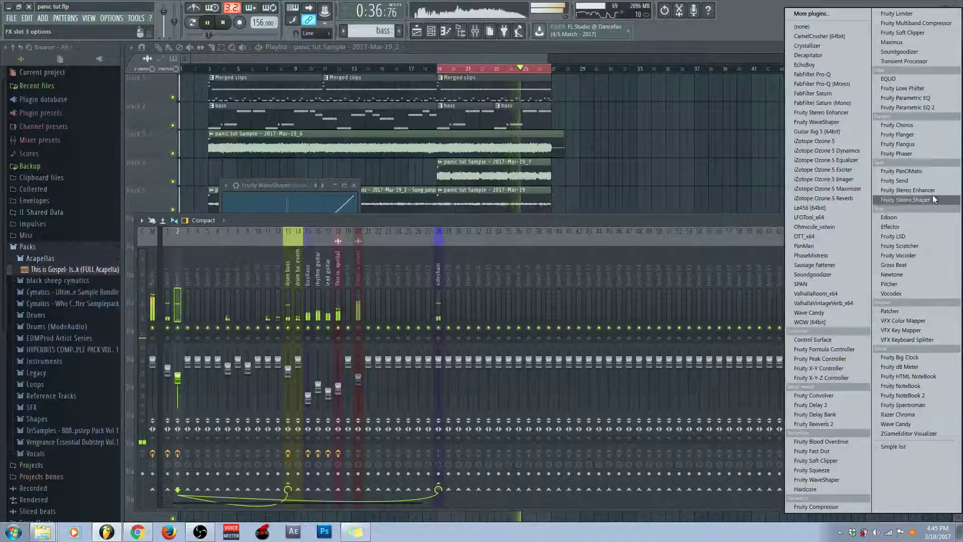
pyautogui.click(941, 108)
pyautogui.moveTo(343, 175); pyautogui.dragTo(287, 170)
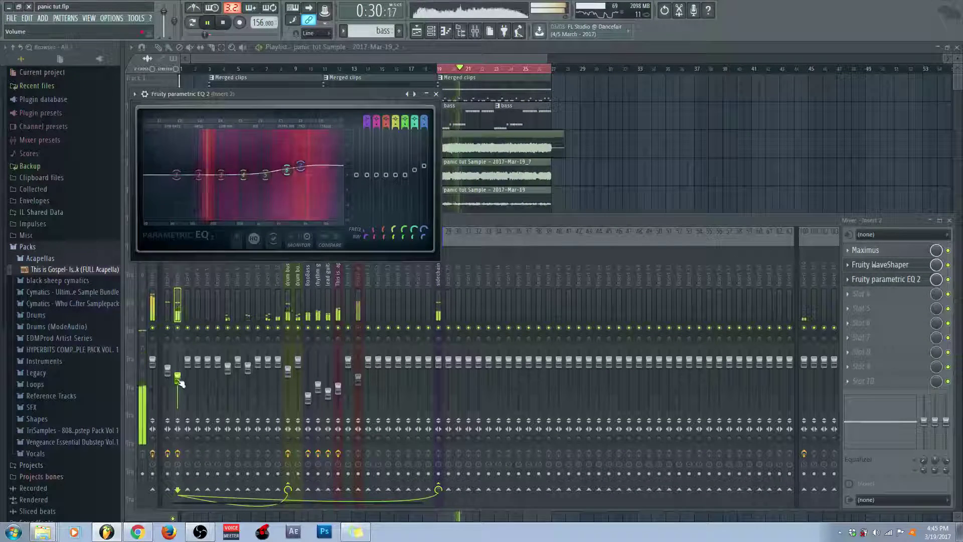
pyautogui.click(191, 369)
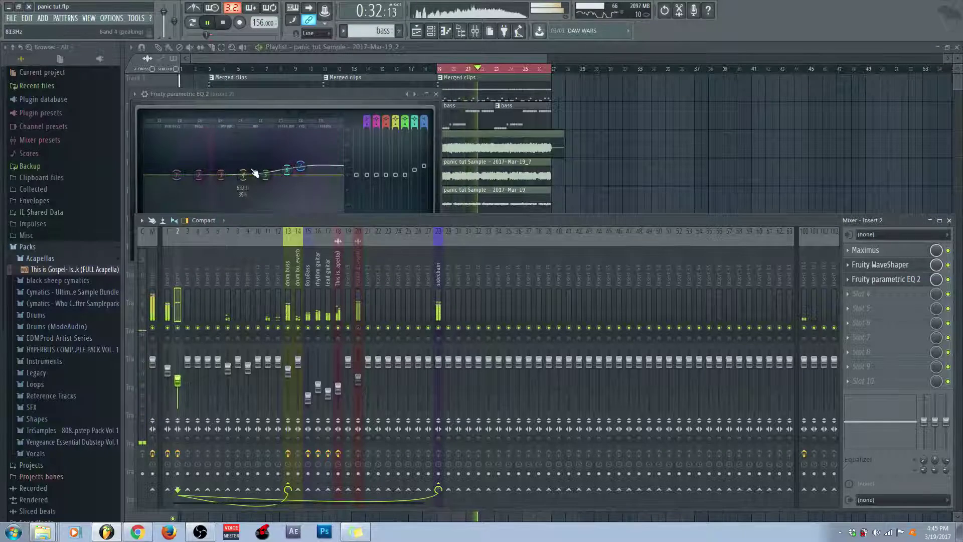
pyautogui.moveTo(243, 175); pyautogui.dragTo(241, 194)
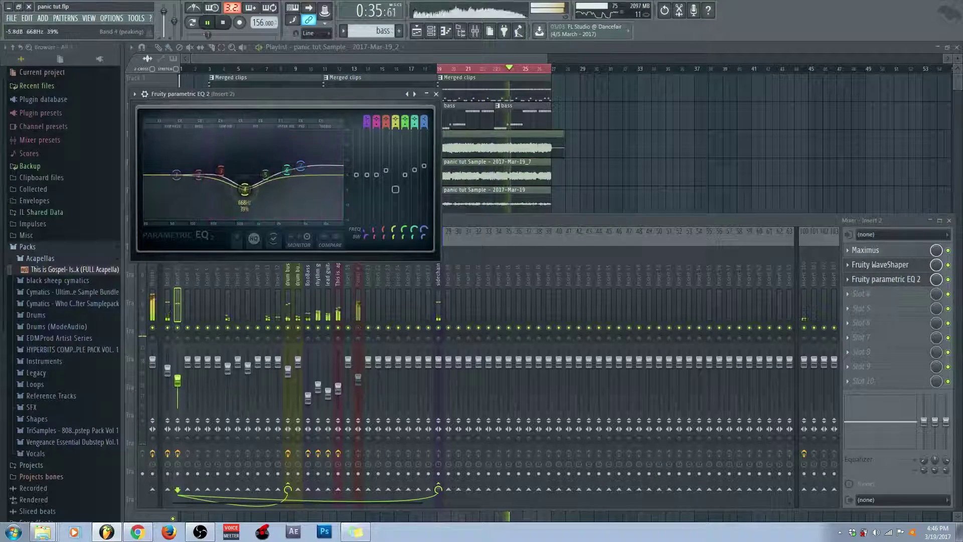
pyautogui.click(436, 94)
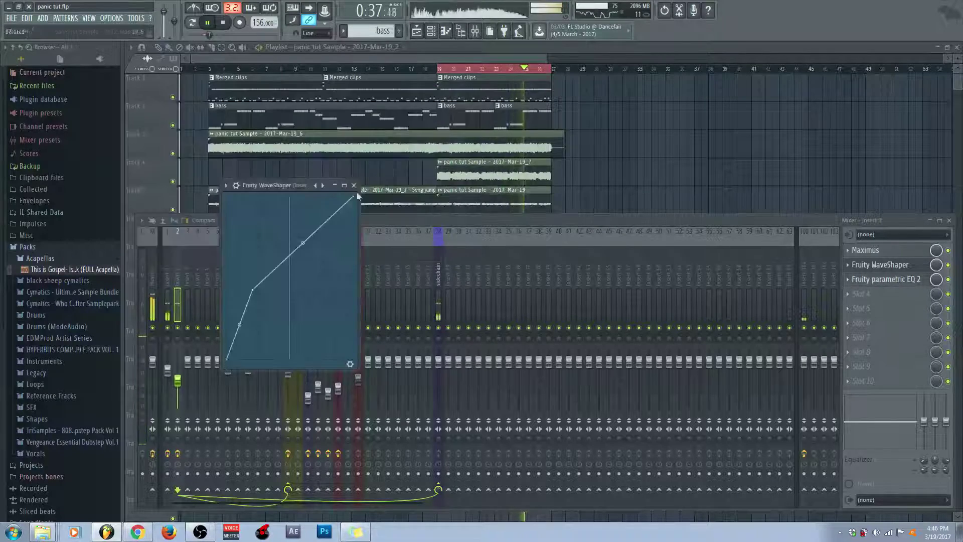
# Dip band 4 of Insert 1's Parametric EQ 2 in the mids, then stop playback.
pyautogui.click(169, 303)
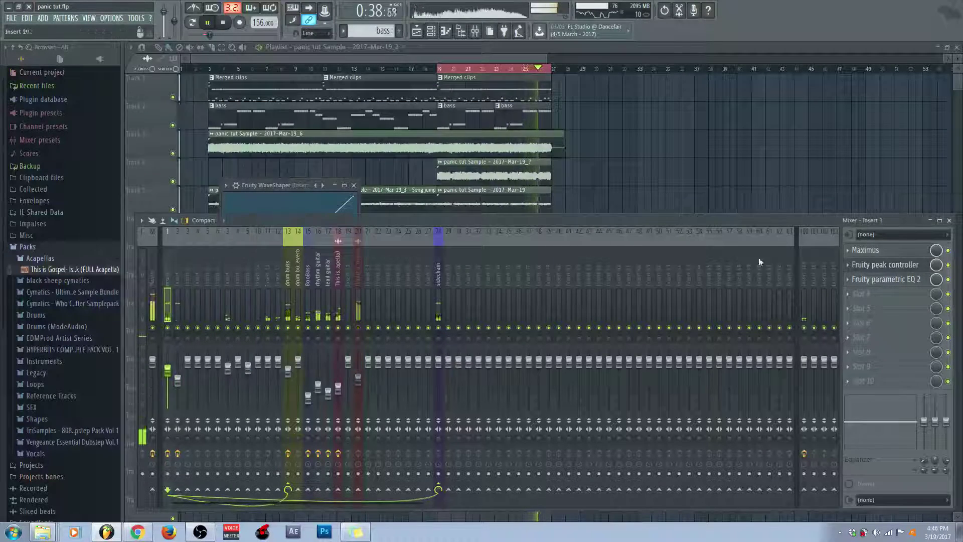
pyautogui.click(887, 281)
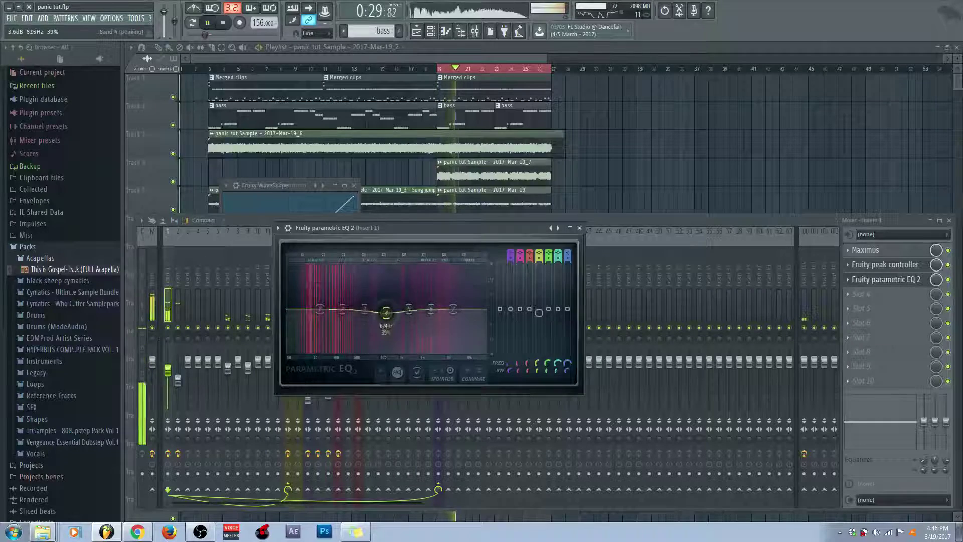
pyautogui.moveTo(387, 309); pyautogui.dragTo(383, 326)
pyautogui.click(229, 25)
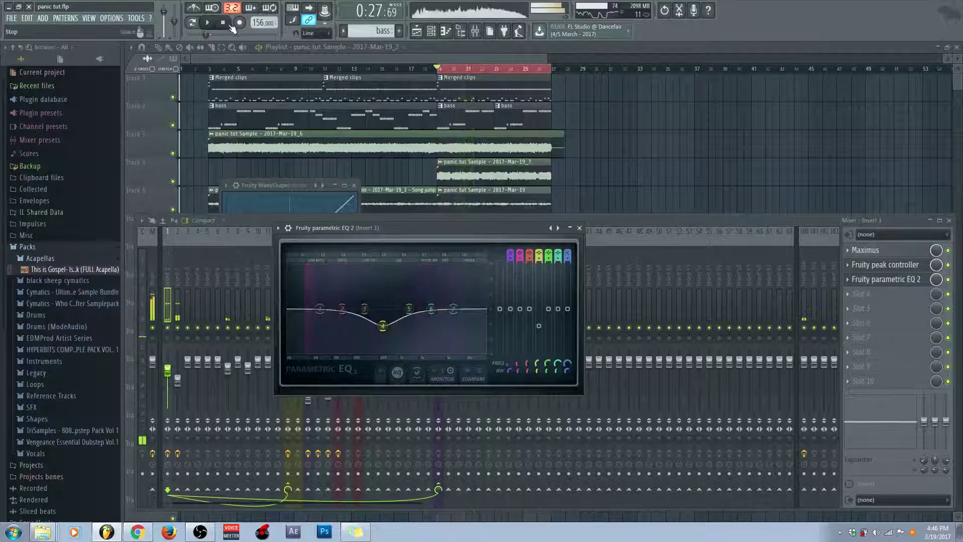
# Close Insert 1's EQ, solo the original "This Is Gospel" song's mixer track, select the Master track, and listen to the looped section as a reference.
pyautogui.click(610, 214)
pyautogui.rightClick(358, 328)
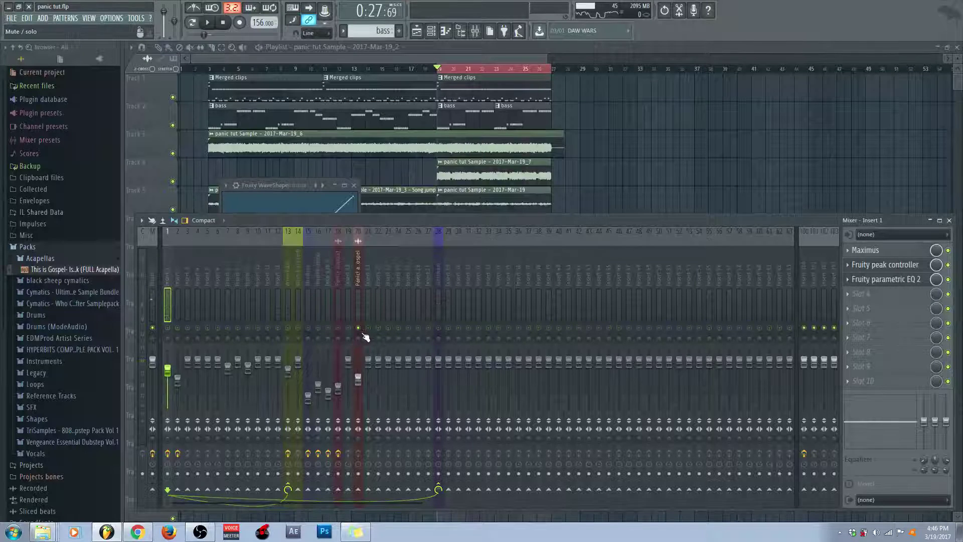
pyautogui.click(207, 28)
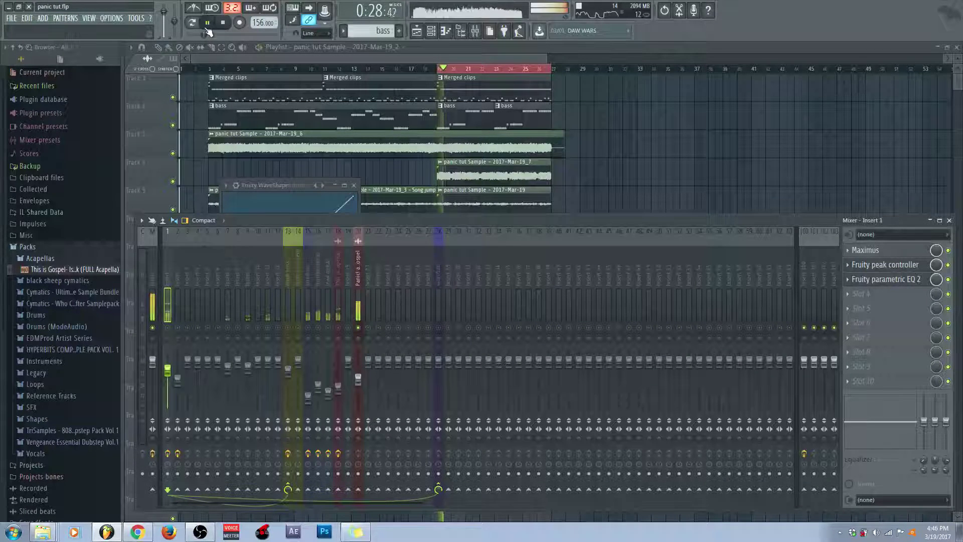
pyautogui.click(208, 26)
pyautogui.click(151, 279)
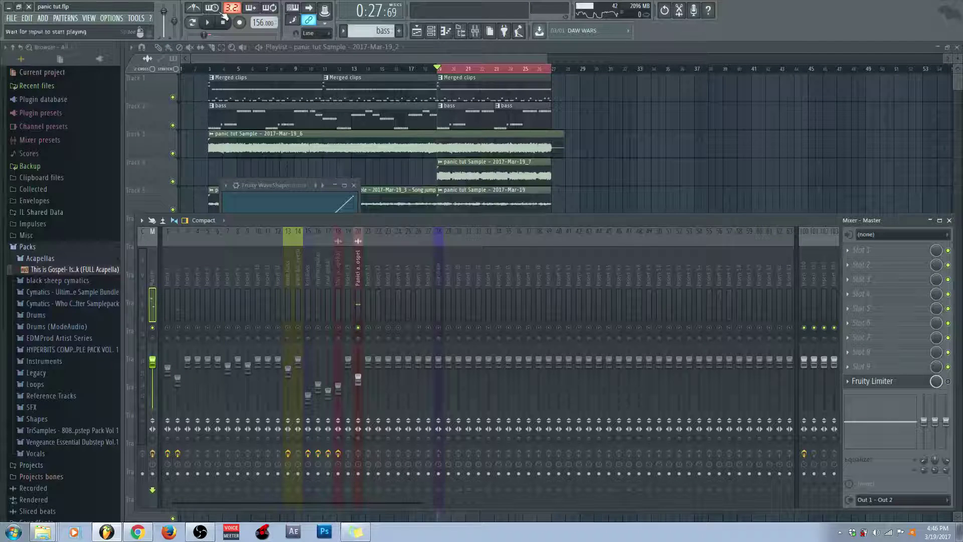
pyautogui.click(207, 24)
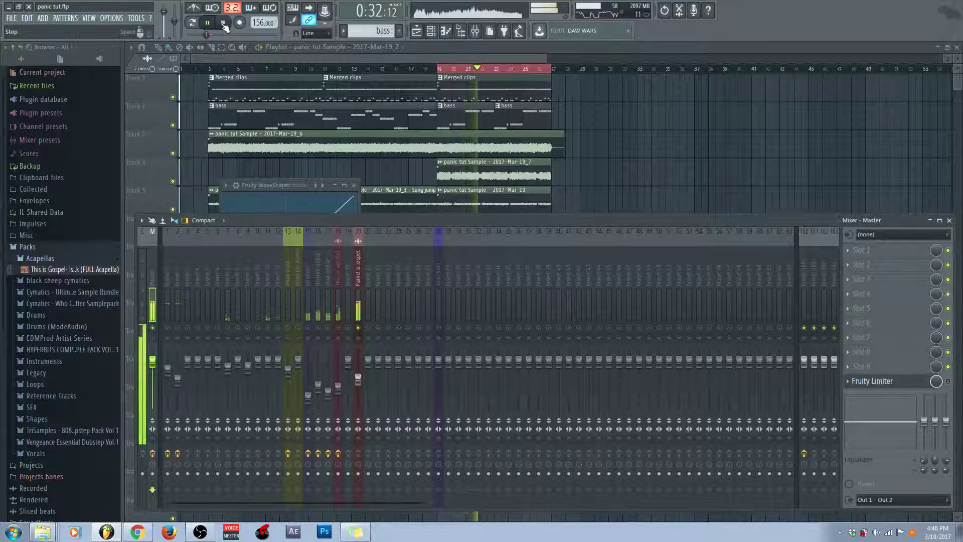
pyautogui.click(224, 23)
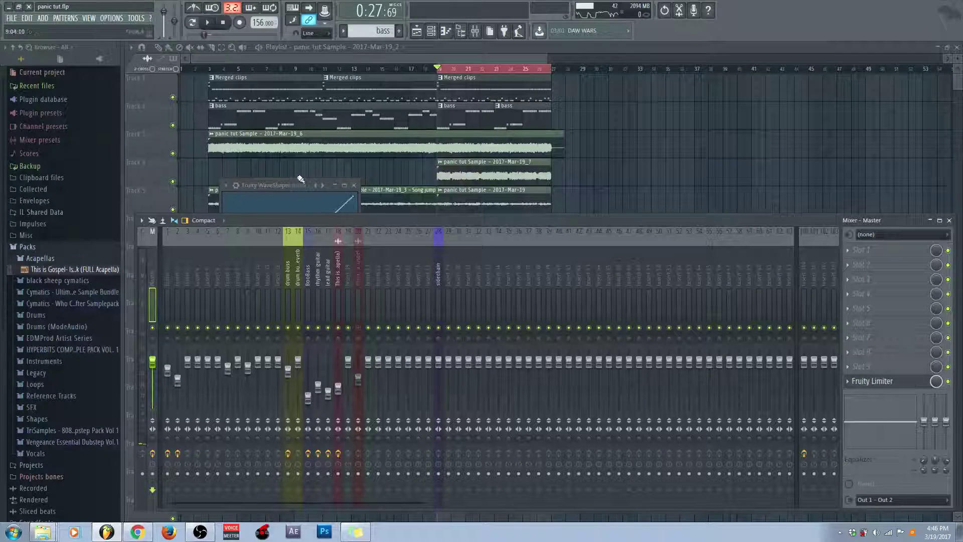
# Play the looped section with all mixer tracks enabled, stop playback, and move the playlist's playhead to the start of the clips at bar 3.
pyautogui.click(209, 24)
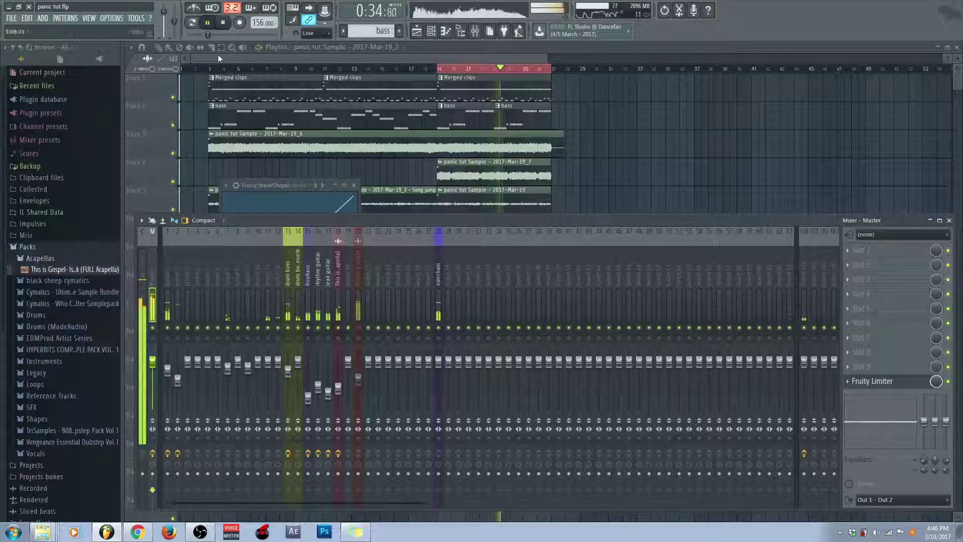
pyautogui.click(221, 23)
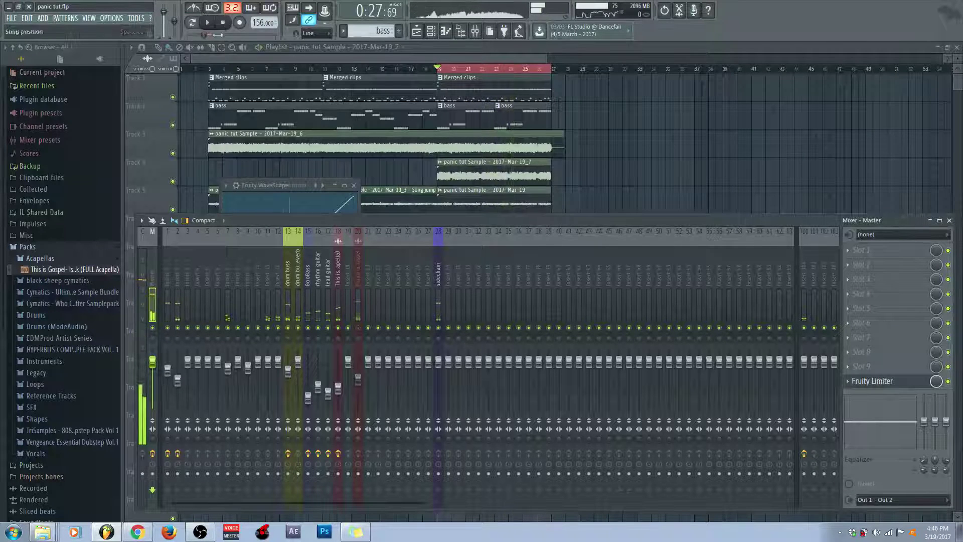
pyautogui.click(276, 60)
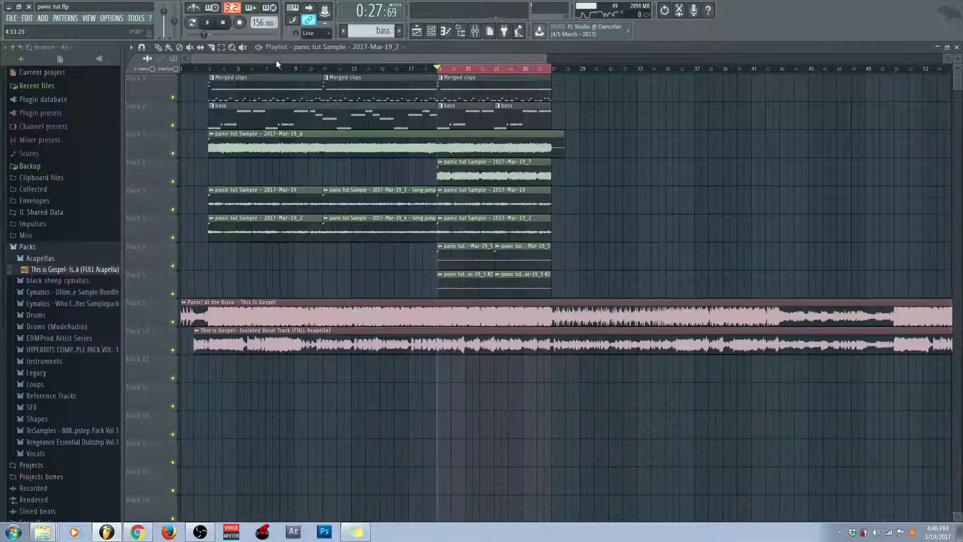
pyautogui.click(211, 70)
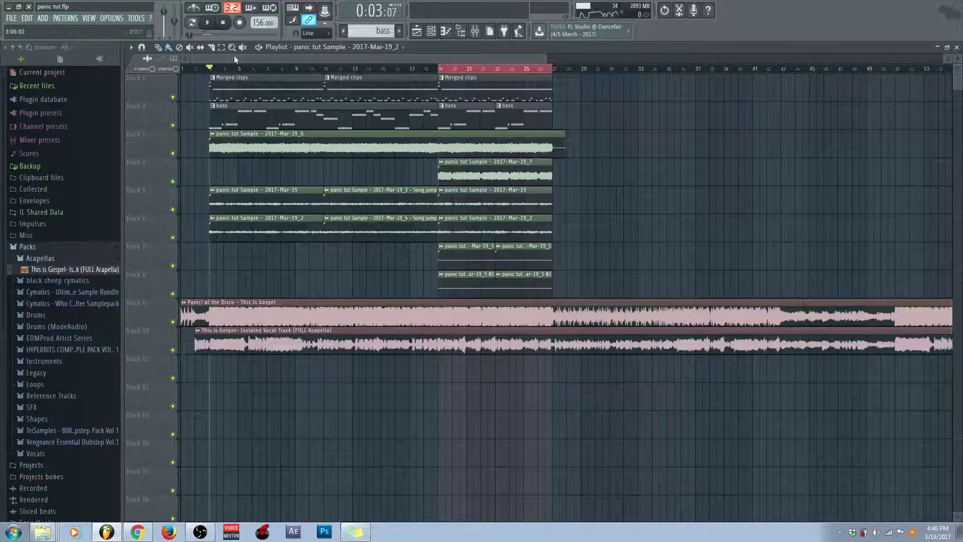